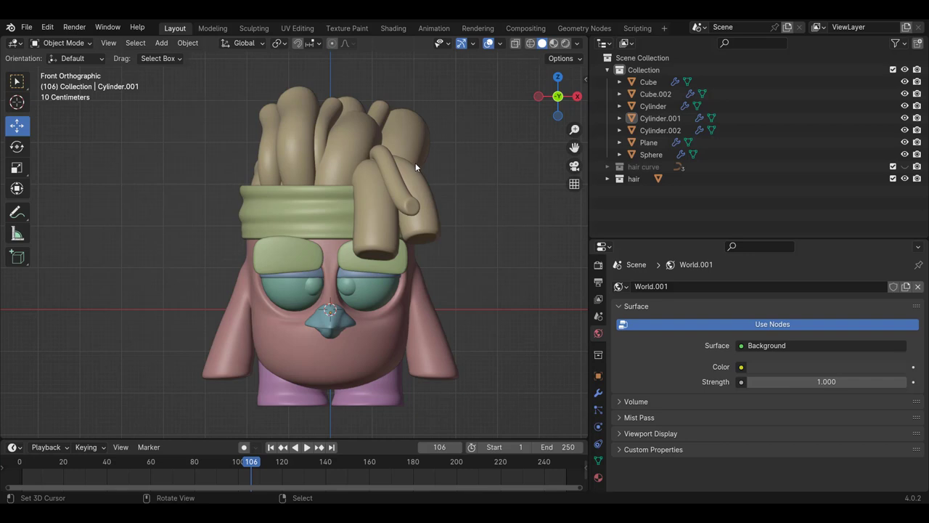
- Switch to the Shading workspace and select the Cylinder body with the character facing forward
{"action": "left_click", "coordinate": [392, 28]}
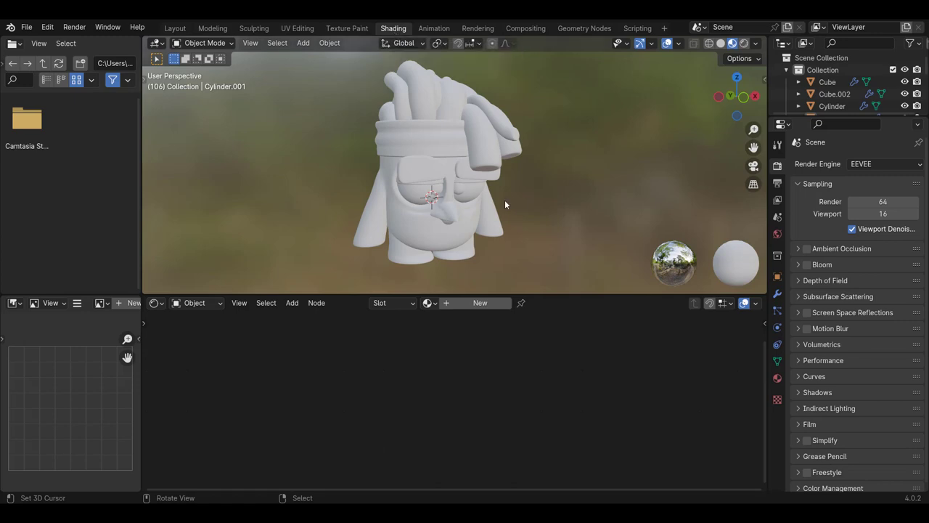
{"action": "middle_click_drag", "start_coordinate": [502, 224], "coordinate": [367, 215]}
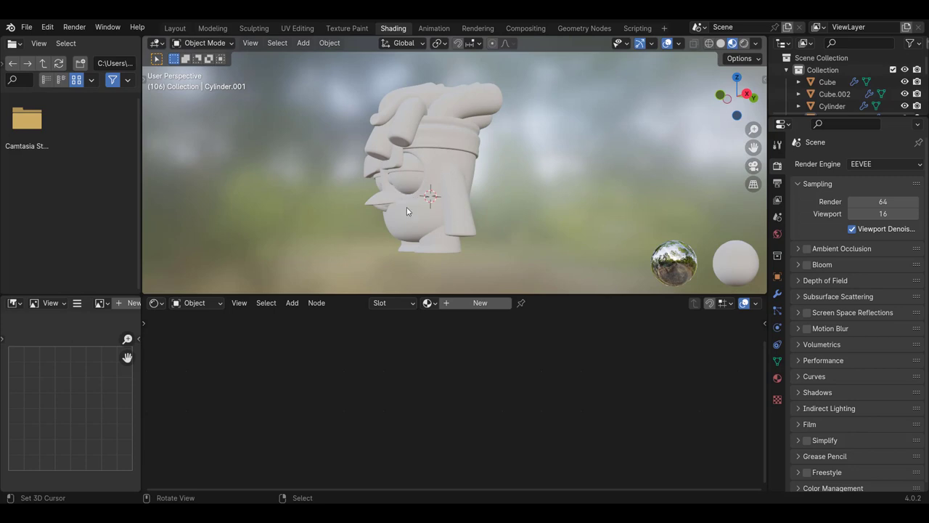
{"action": "middle_click_drag", "start_coordinate": [407, 210], "coordinate": [481, 256]}
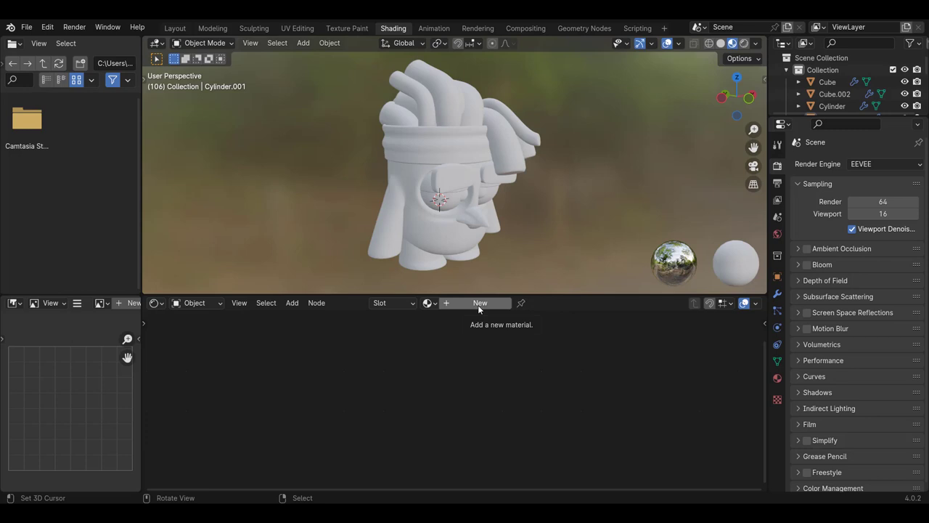
{"action": "left_click", "coordinate": [464, 236]}
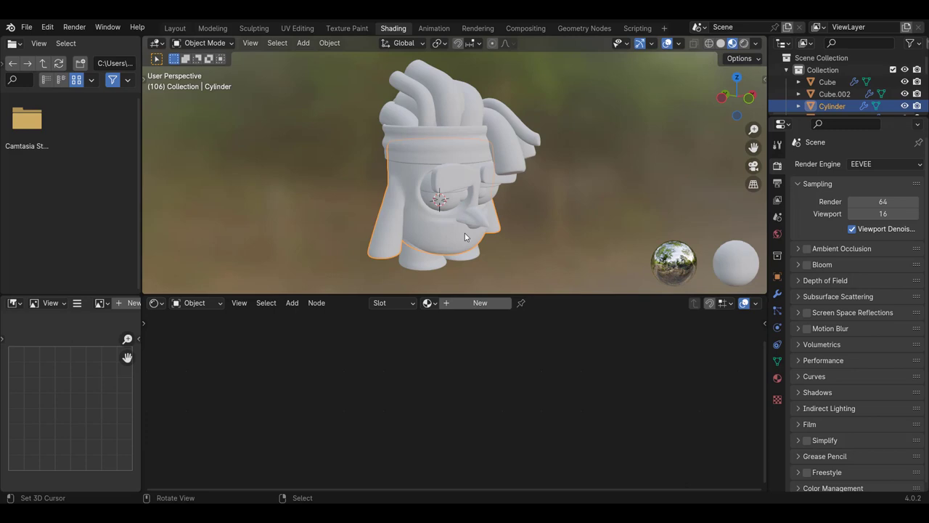
{"action": "mouse_move", "coordinate": [465, 237]}
{"action": "middle_mouse_down"}
{"action": "mouse_move", "coordinate": [433, 169]}
{"action": "mouse_move", "coordinate": [390, 207]}
{"action": "middle_mouse_up"}
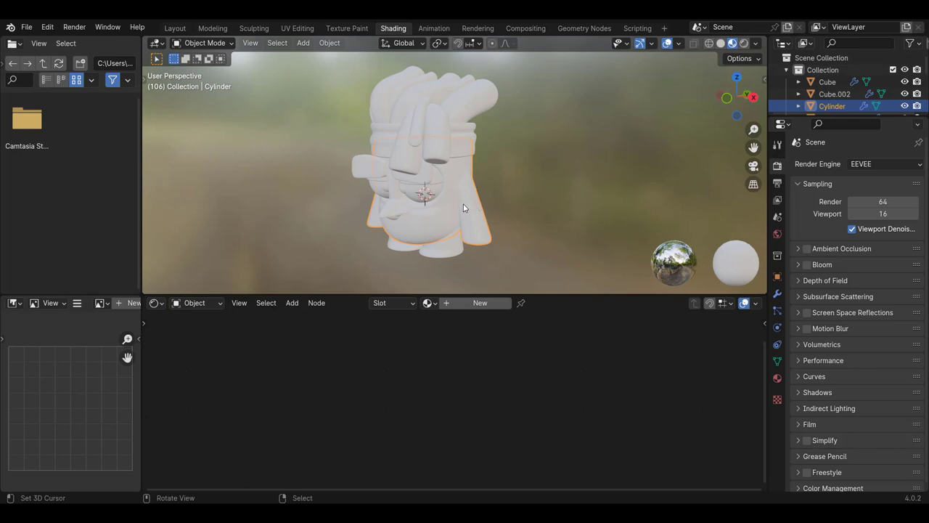
- Create a new Principled BSDF material on the Cylinder body
{"action": "left_click", "coordinate": [480, 302]}
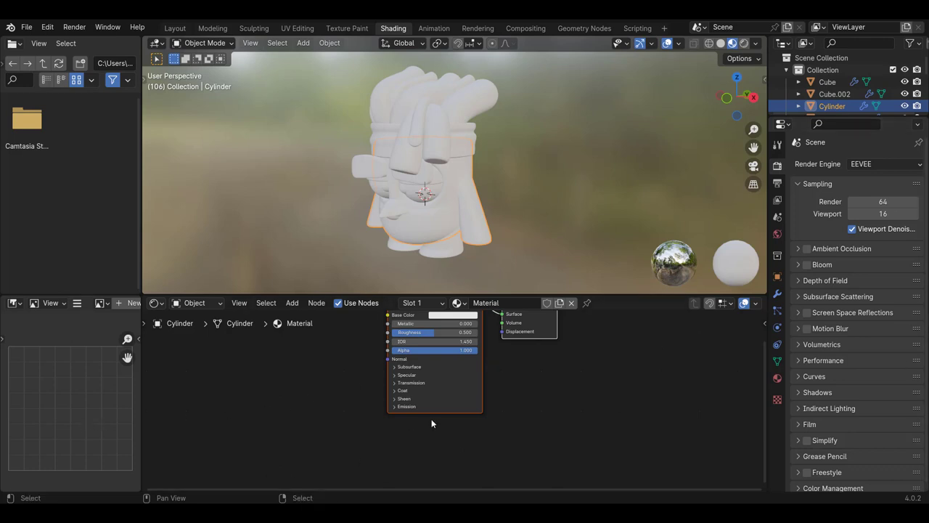
{"action": "key", "text": "Home"}
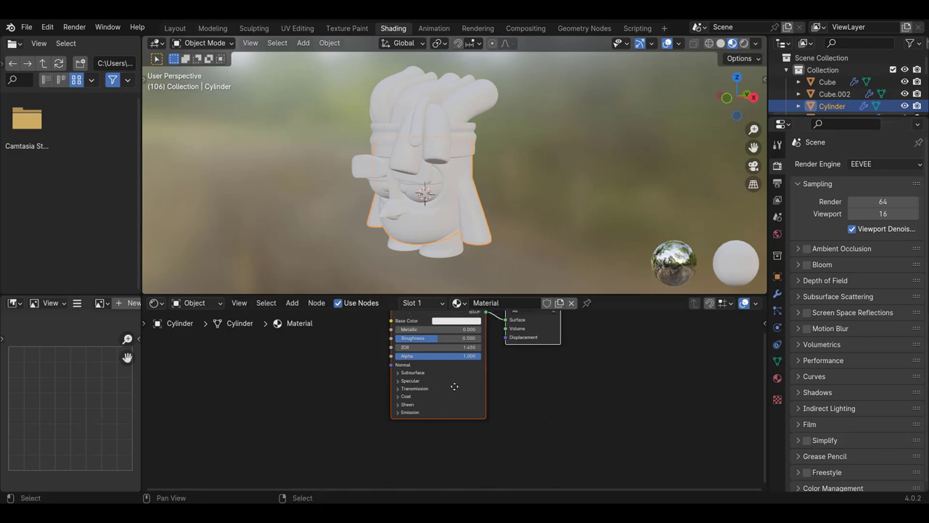
{"action": "middle_click_drag", "start_coordinate": [456, 227], "coordinate": [545, 223]}
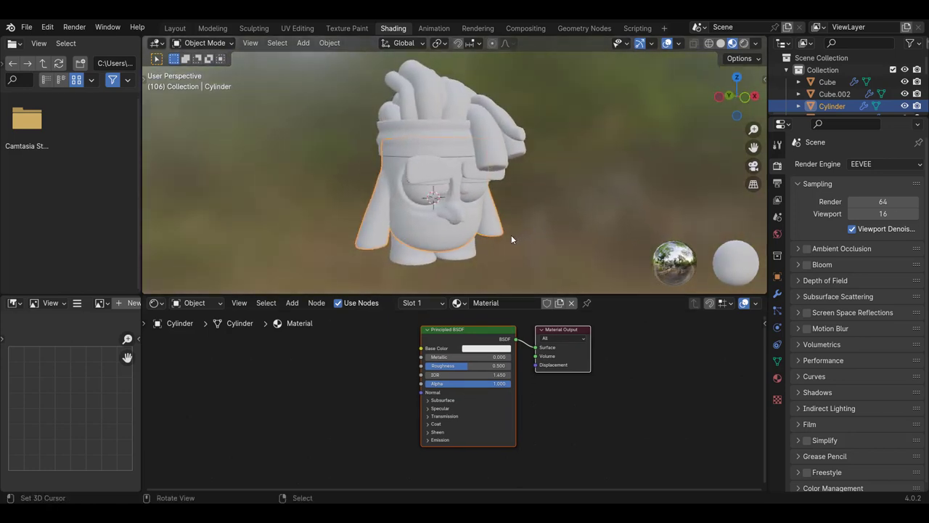
{"action": "mouse_move", "coordinate": [487, 218]}
{"action": "middle_mouse_down"}
{"action": "mouse_move", "coordinate": [440, 213]}
{"action": "mouse_move", "coordinate": [454, 359]}
{"action": "middle_mouse_up"}
{"action": "scroll", "coordinate": [453, 359], "scroll_direction": "up", "scroll_amount": 1}
{"action": "scroll", "coordinate": [479, 359], "scroll_direction": "up", "scroll_amount": 1}
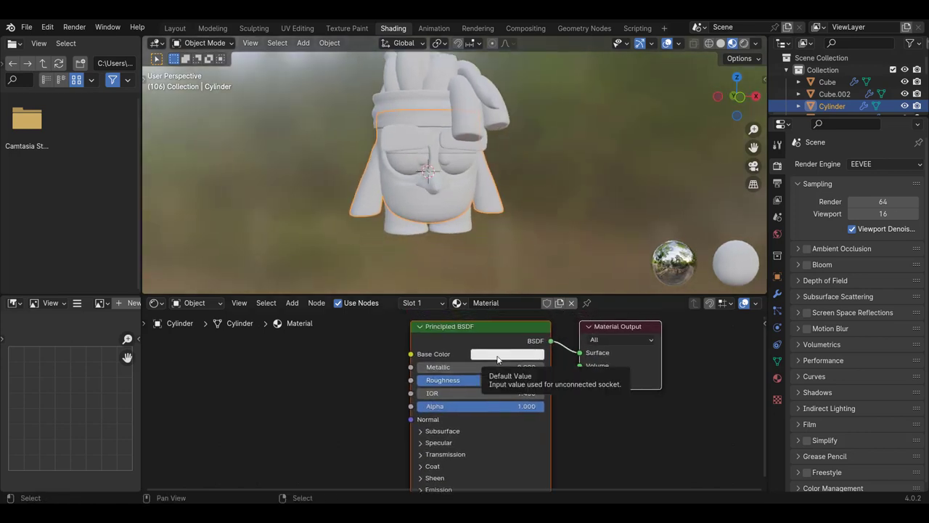
- Pick a saturated blue as the body's base colour
{"action": "left_click", "coordinate": [498, 360]}
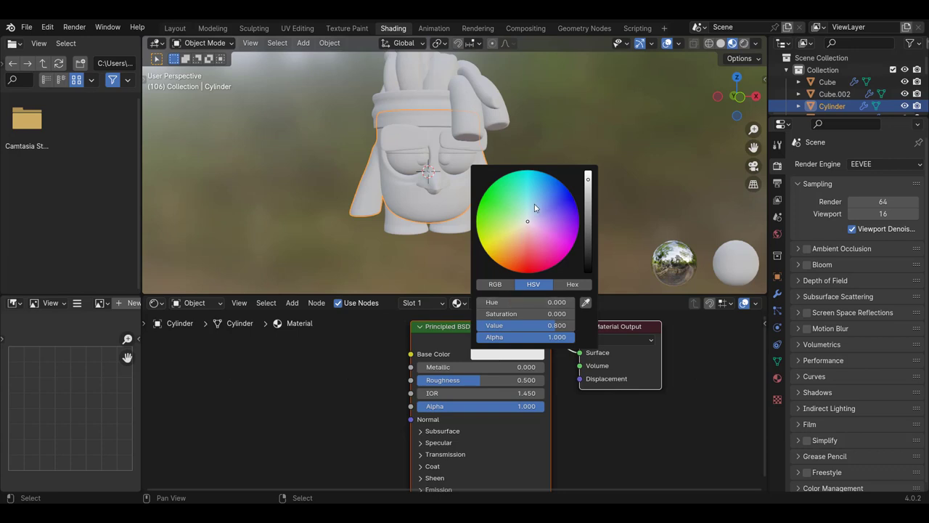
{"action": "left_click", "coordinate": [547, 183]}
{"action": "left_click_drag", "start_coordinate": [547, 183], "coordinate": [550, 179]}
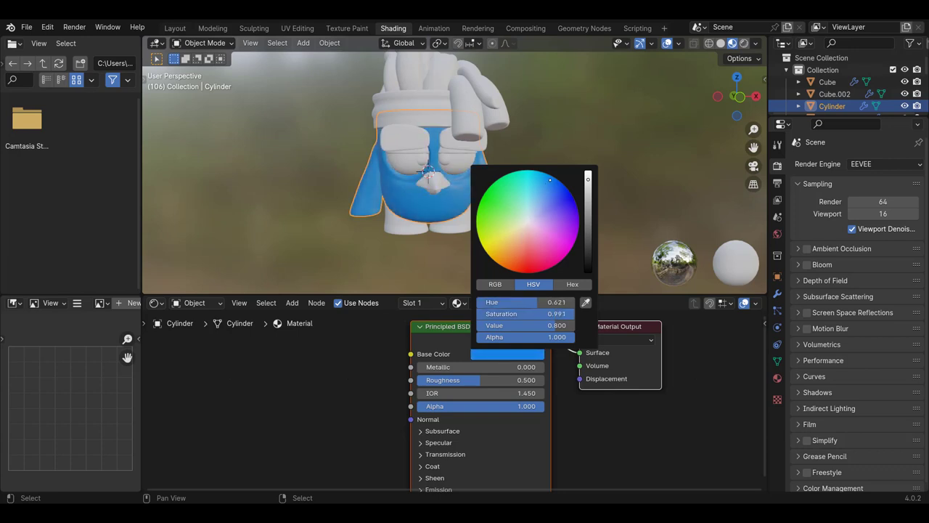
{"action": "middle_click_drag", "start_coordinate": [419, 209], "coordinate": [400, 221]}
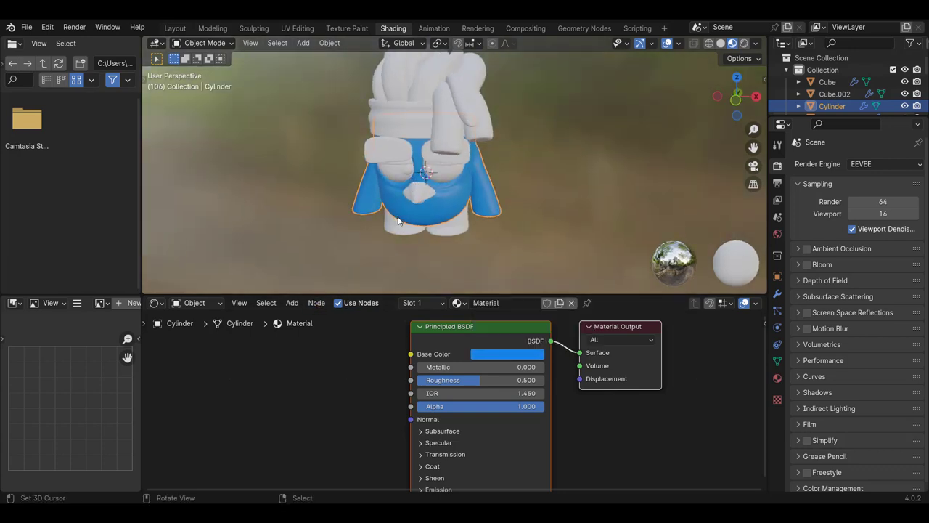
- In front orthographic view, refine the blue to hue 0.608 and saturation 0.981
{"action": "key", "text": "KP_1"}
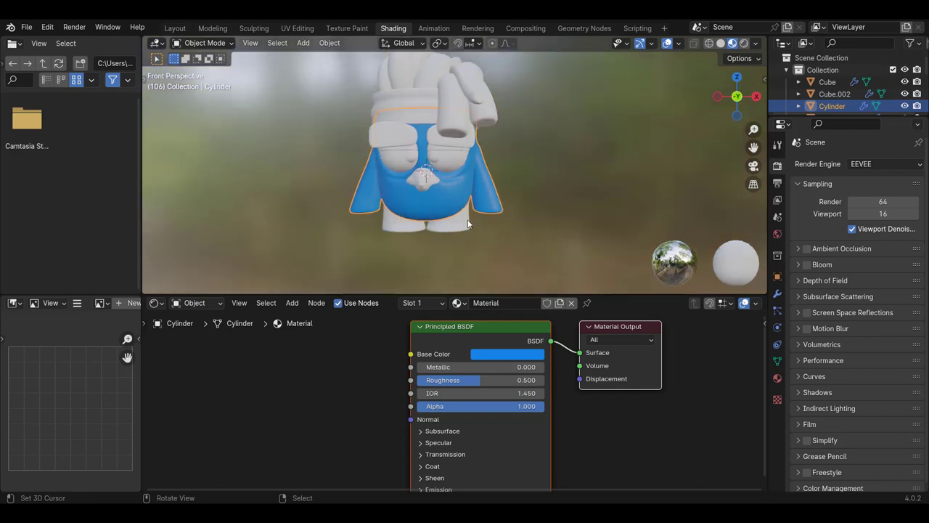
{"action": "key", "text": "KP_5"}
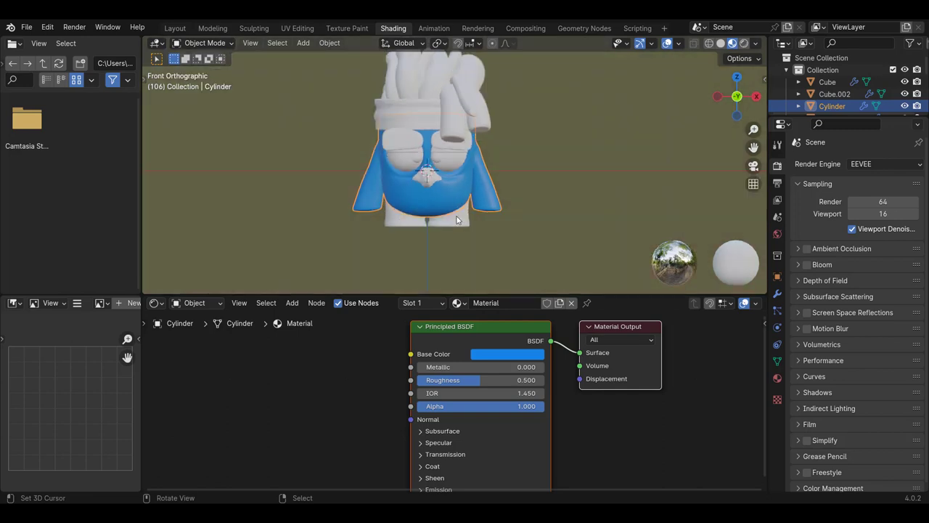
{"action": "scroll", "coordinate": [457, 220], "scroll_direction": "up", "scroll_amount": 2}
{"action": "scroll", "coordinate": [457, 220], "scroll_direction": "down", "scroll_amount": 1}
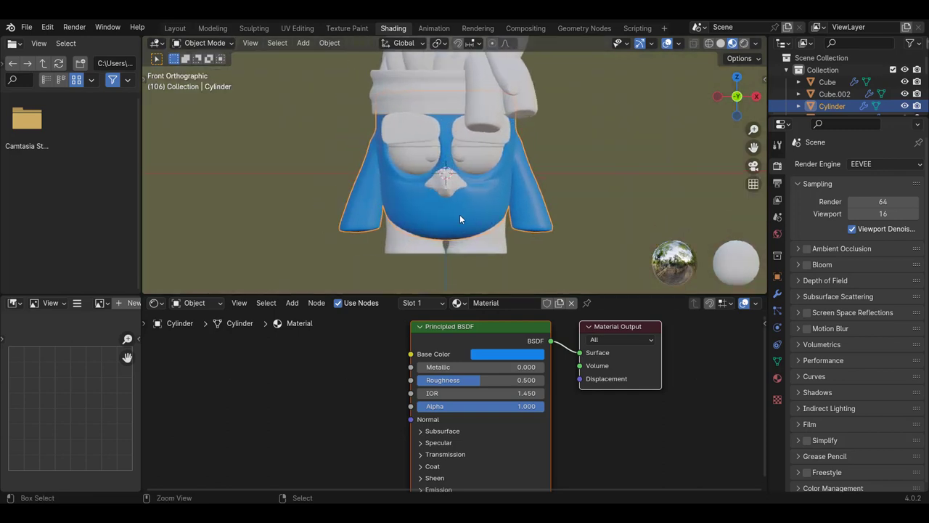
{"action": "left_click", "coordinate": [510, 355]}
{"action": "left_click", "coordinate": [547, 191]}
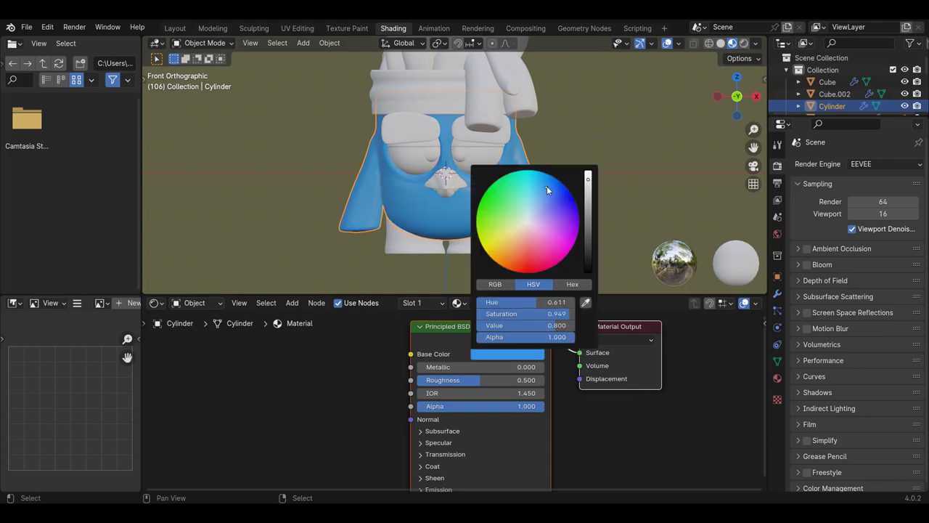
{"action": "left_click_drag", "start_coordinate": [547, 190], "coordinate": [547, 181]}
{"action": "left_click", "coordinate": [466, 191]}
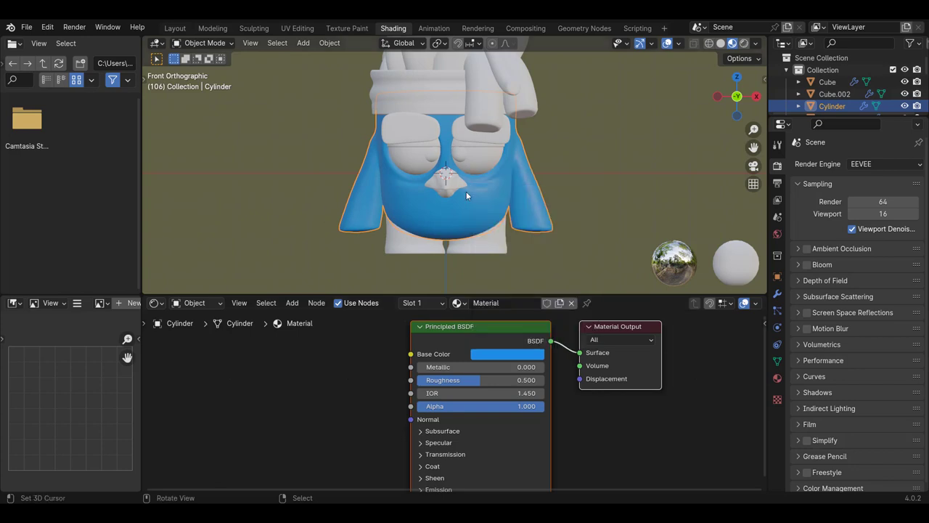
{"action": "middle_click_drag", "start_coordinate": [410, 177], "coordinate": [491, 191]}
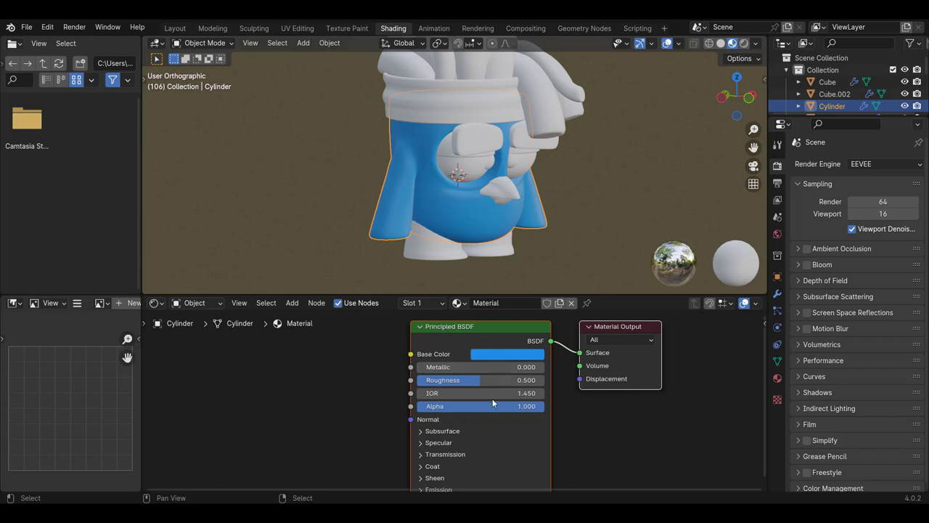
- Lower the blue body material's Roughness to 0.353 for a glossier finish
{"action": "scroll", "coordinate": [455, 415], "scroll_direction": "up", "scroll_amount": 2}
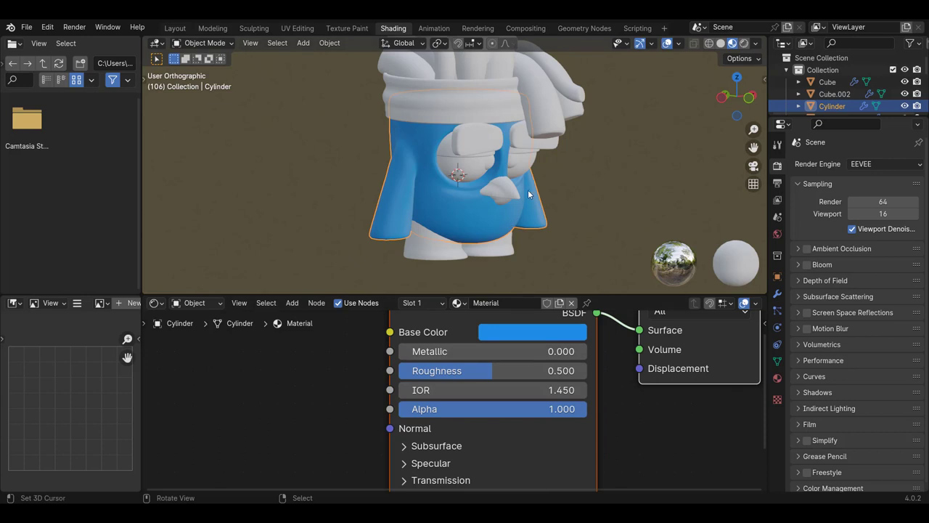
{"action": "mouse_move", "coordinate": [577, 221]}
{"action": "middle_mouse_down"}
{"action": "mouse_move", "coordinate": [426, 223]}
{"action": "mouse_move", "coordinate": [552, 183]}
{"action": "mouse_move", "coordinate": [584, 201]}
{"action": "middle_mouse_up"}
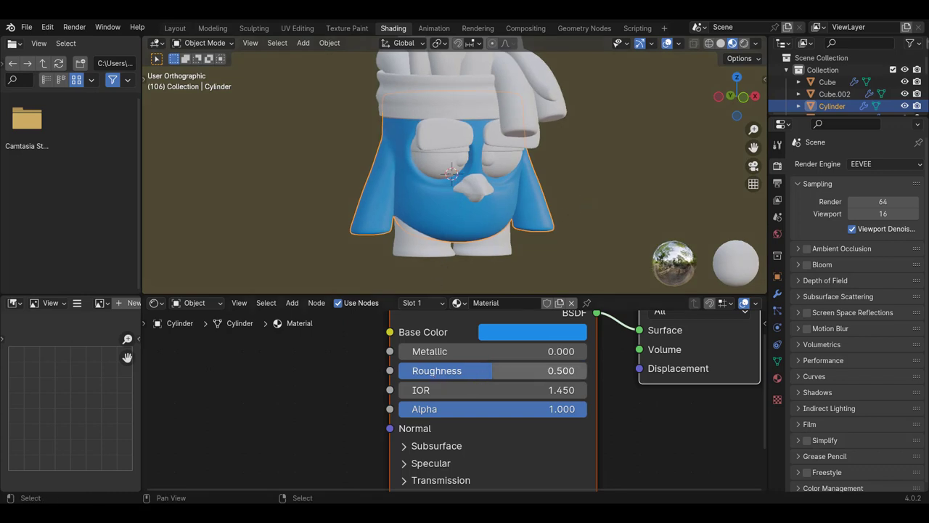
{"action": "mouse_move", "coordinate": [480, 375]}
{"action": "left_mouse_down"}
{"action": "mouse_move", "coordinate": [396, 374]}
{"action": "mouse_move", "coordinate": [534, 372]}
{"action": "mouse_move", "coordinate": [448, 372]}
{"action": "mouse_move", "coordinate": [463, 372]}
{"action": "left_mouse_up"}
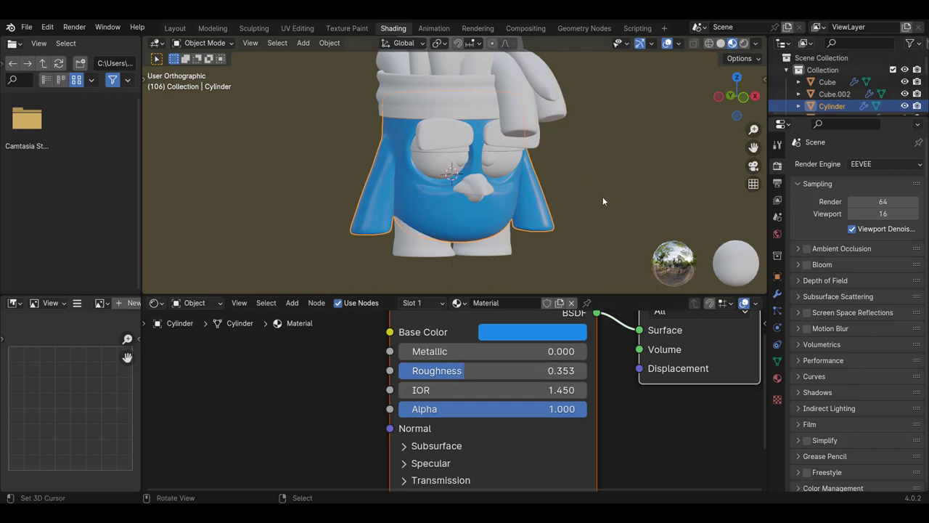
{"action": "mouse_move", "coordinate": [603, 201]}
{"action": "middle_mouse_down"}
{"action": "mouse_move", "coordinate": [483, 209]}
{"action": "mouse_move", "coordinate": [606, 202]}
{"action": "middle_mouse_up"}
- Assign the existing blue material to the lower body piece, Cylinder.001
{"action": "left_click", "coordinate": [512, 249]}
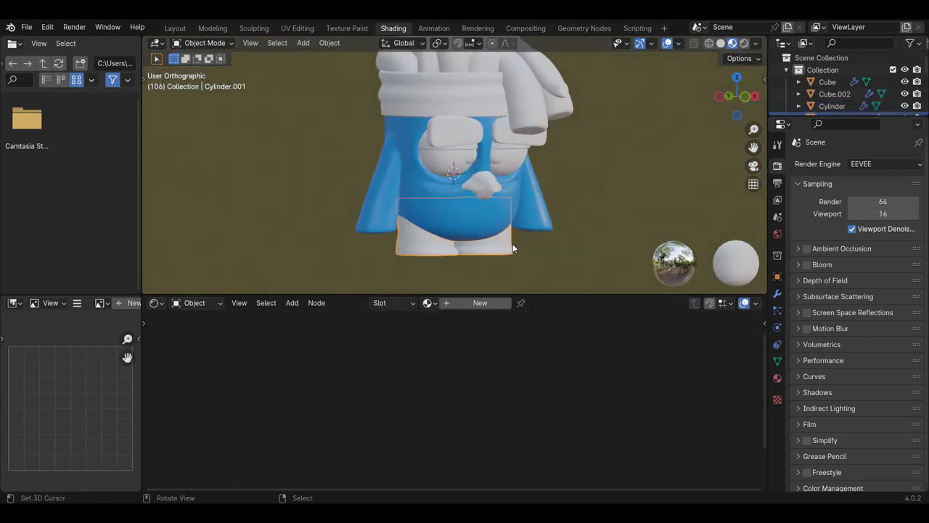
{"action": "left_click", "coordinate": [429, 304]}
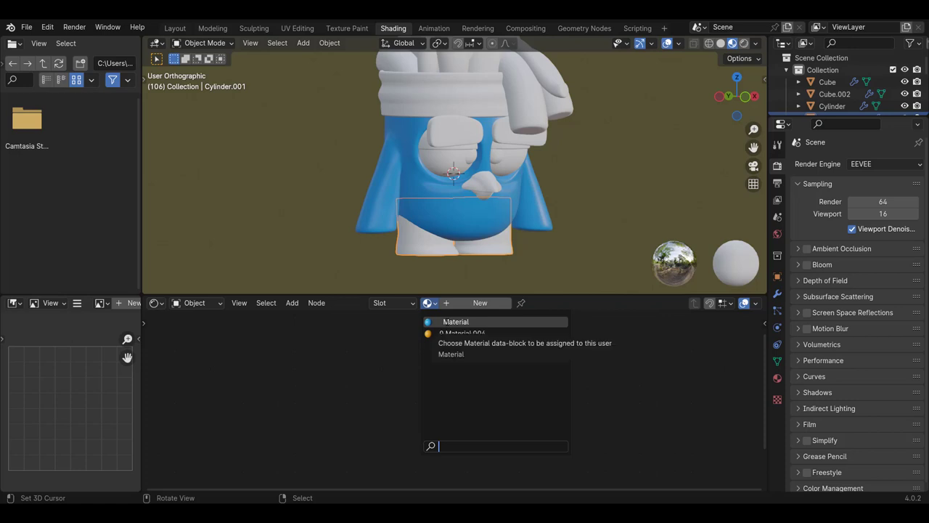
{"action": "left_click", "coordinate": [456, 322]}
{"action": "scroll", "coordinate": [478, 394], "scroll_direction": "down", "scroll_amount": 2}
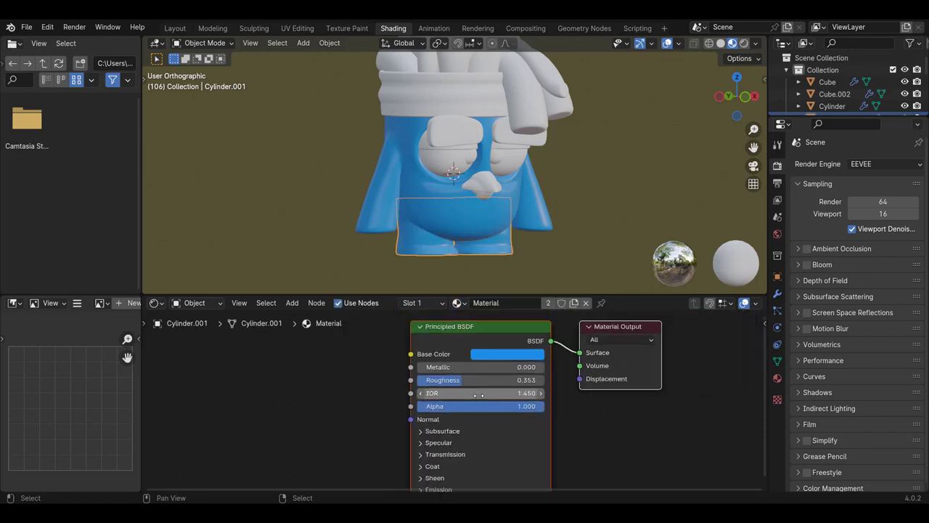
{"action": "middle_click_drag", "start_coordinate": [542, 191], "coordinate": [498, 192]}
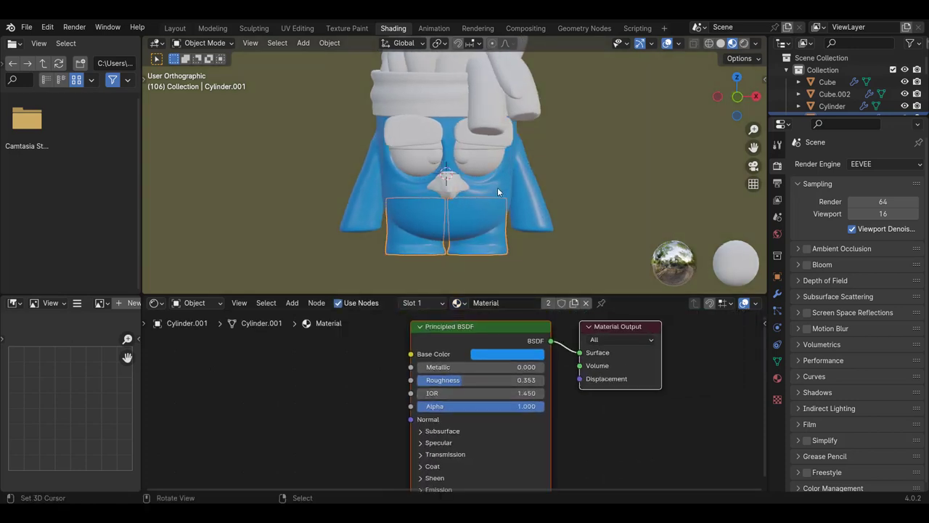
- Rename the material 'blue skin' and set its Roughness to 0.429
{"action": "double_click", "coordinate": [506, 303]}
{"action": "type", "text": "b"}
{"action": "type", "text": "lue sk"}
{"action": "type", "text": "in"}
{"action": "key", "text": "Return"}
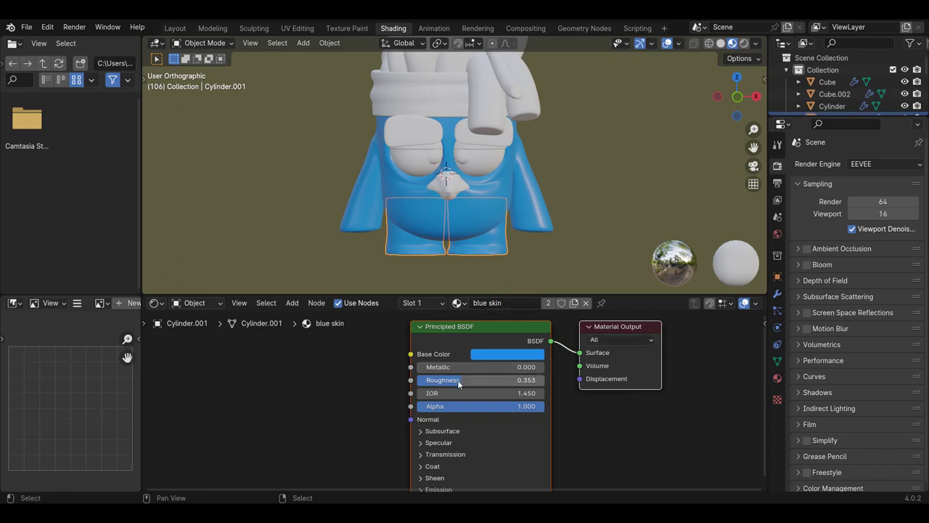
{"action": "left_click_drag", "start_coordinate": [459, 385], "coordinate": [474, 380]}
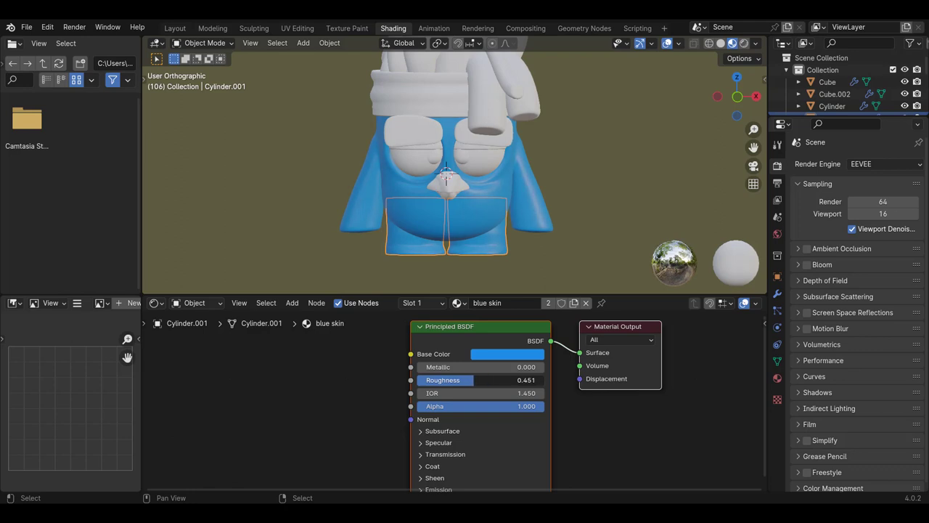
{"action": "left_click_drag", "start_coordinate": [475, 380], "coordinate": [471, 380]}
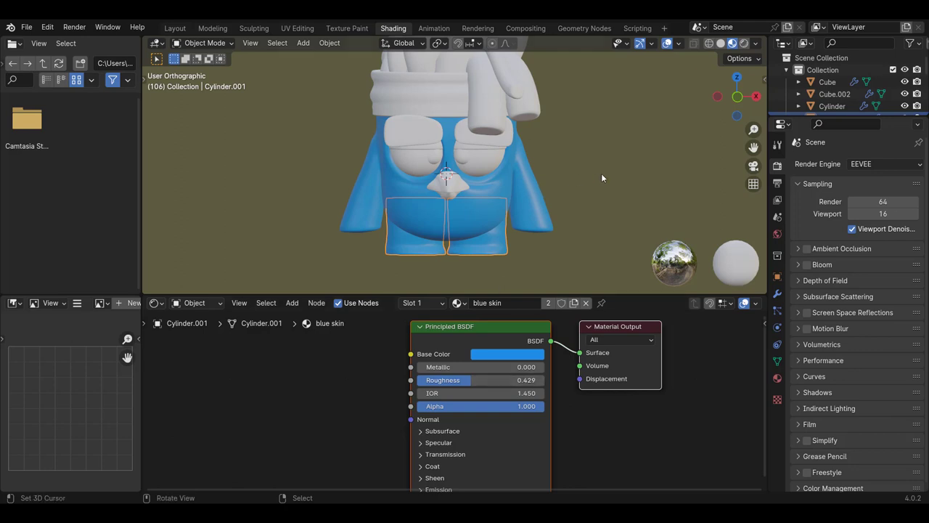
{"action": "middle_click_drag", "start_coordinate": [602, 177], "coordinate": [599, 195]}
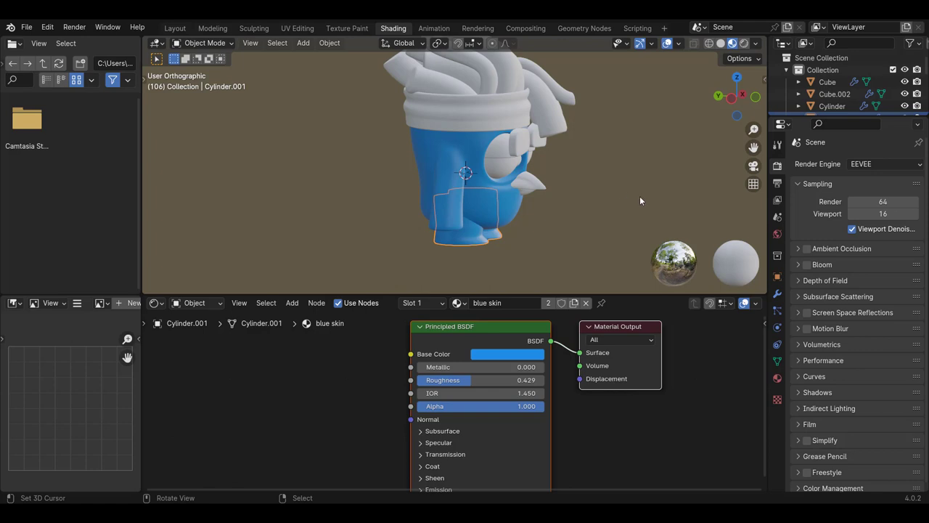
{"action": "middle_click_drag", "start_coordinate": [639, 196], "coordinate": [534, 194]}
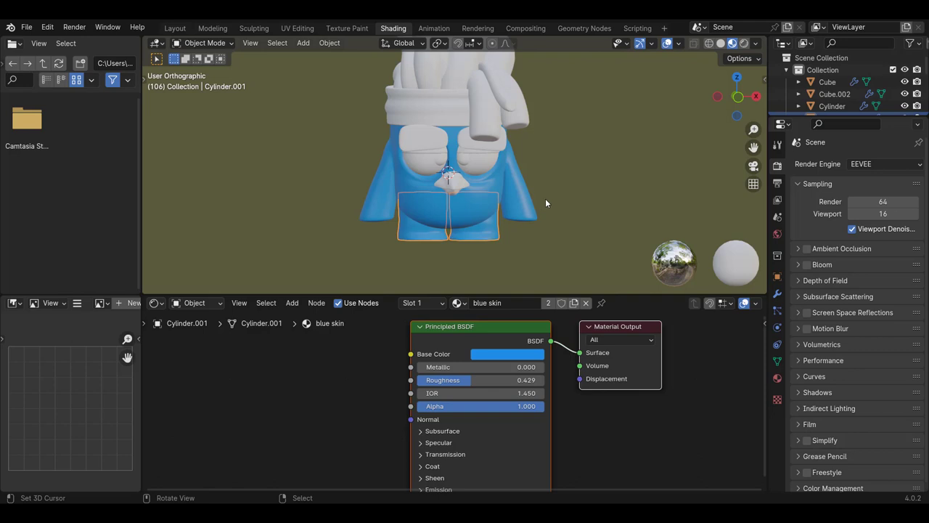
- Enable EEVEE Ambient Occlusion and expand its Distance, Factor and Trace Precision settings
{"action": "middle_click_drag", "start_coordinate": [501, 210], "coordinate": [430, 208]}
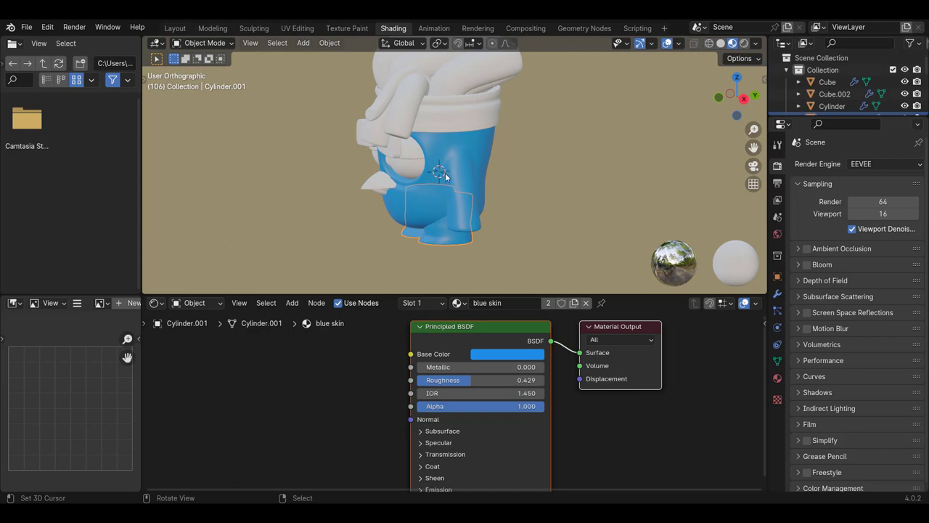
{"action": "middle_click_drag", "start_coordinate": [455, 207], "coordinate": [590, 193]}
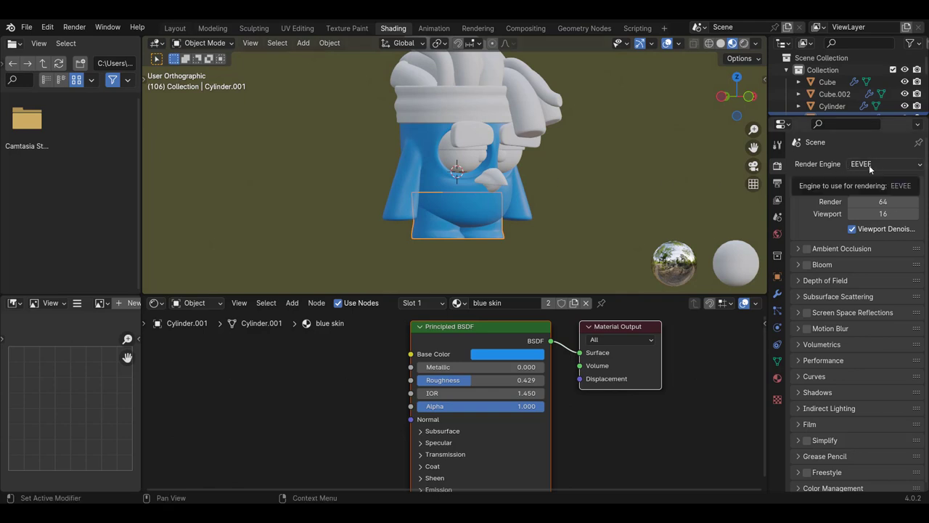
{"action": "middle_click_drag", "start_coordinate": [566, 184], "coordinate": [505, 188]}
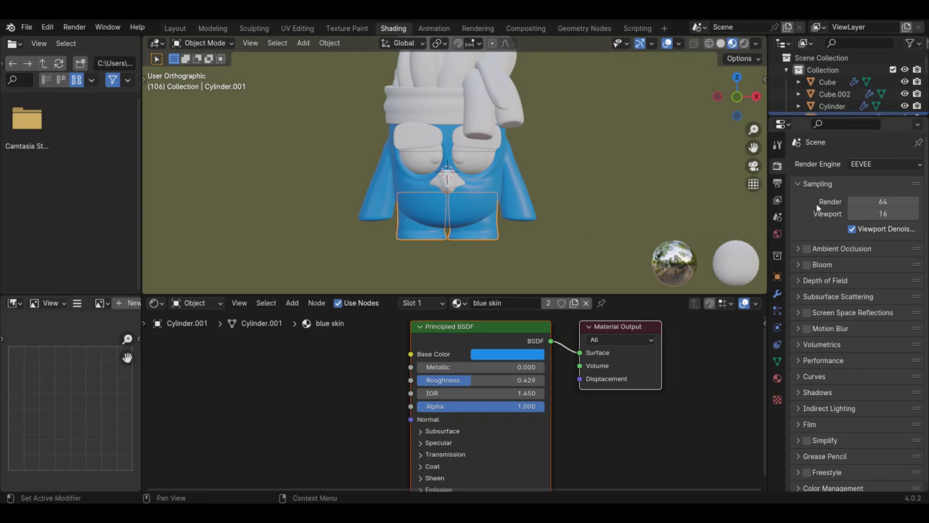
{"action": "left_click", "coordinate": [807, 249]}
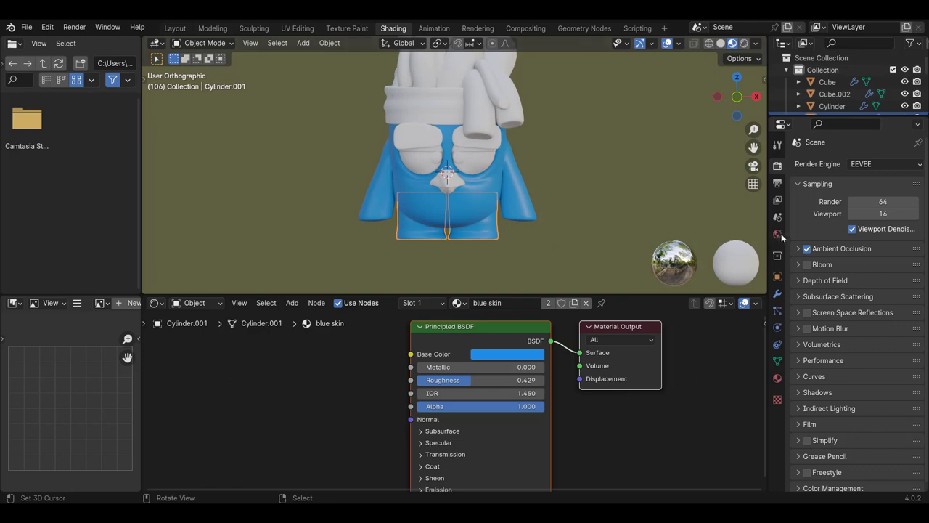
{"action": "left_click", "coordinate": [806, 250]}
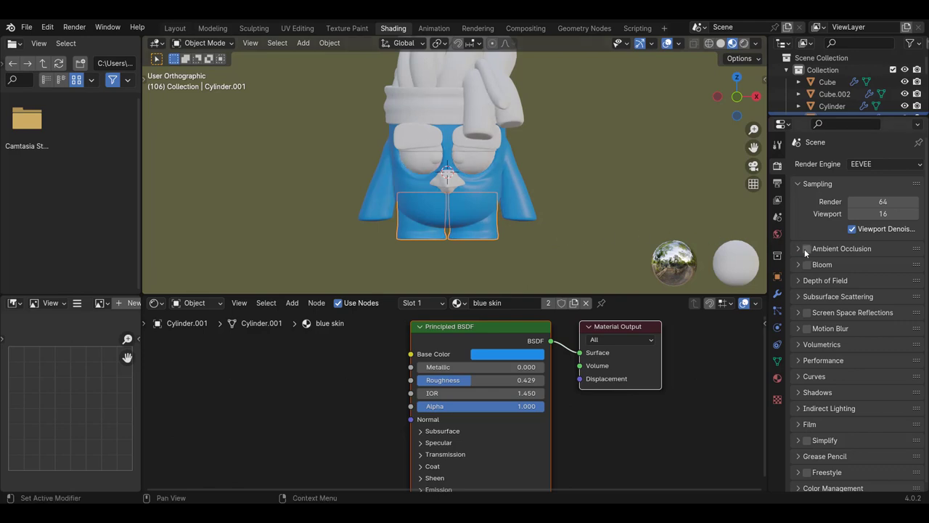
{"action": "left_click", "coordinate": [806, 249]}
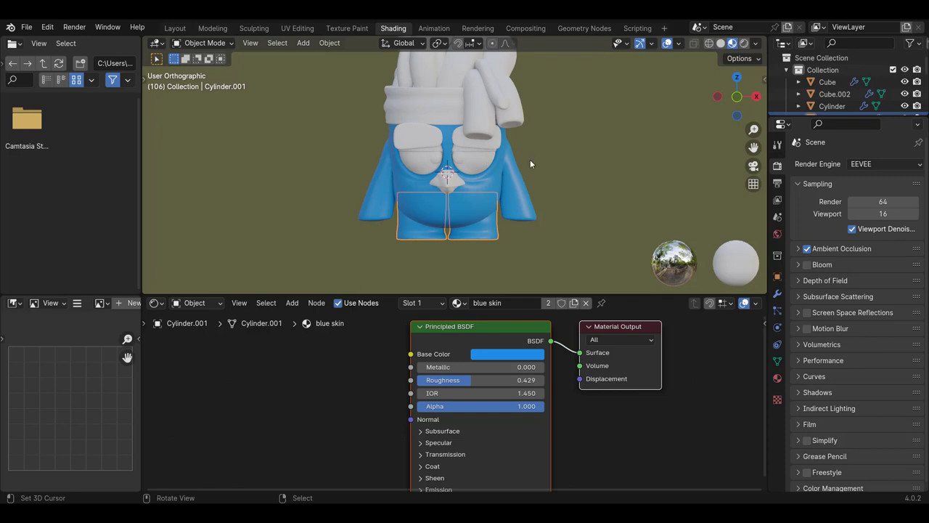
{"action": "left_click", "coordinate": [798, 249]}
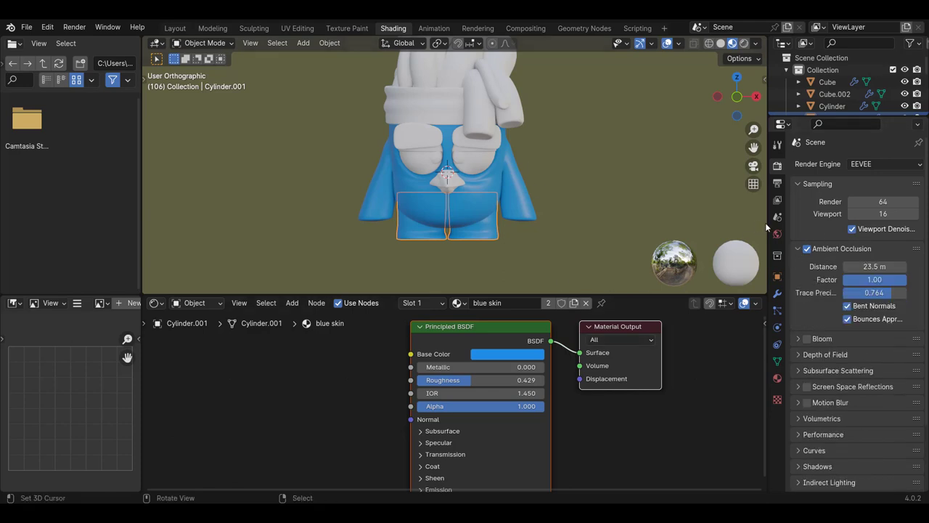
{"action": "left_click_drag", "start_coordinate": [767, 227], "coordinate": [736, 227]}
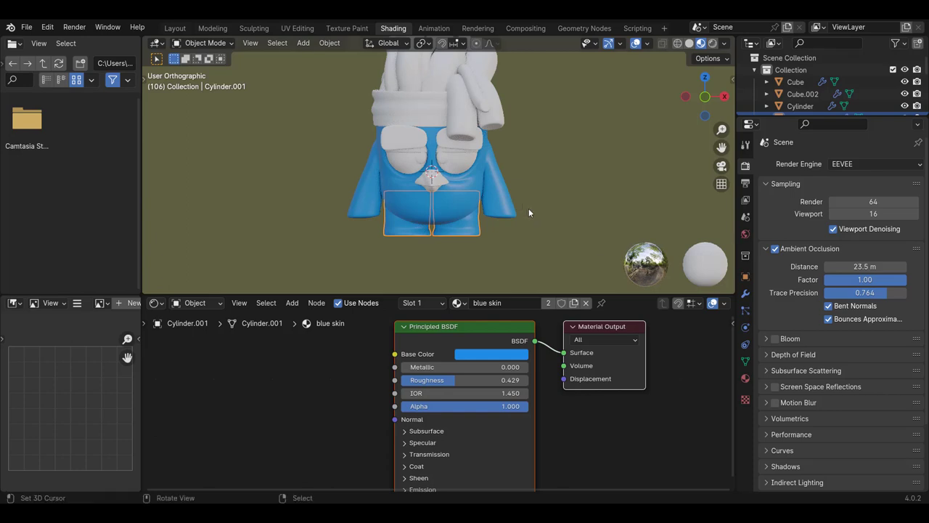
- Set the Ambient Occlusion Distance to 100 m
{"action": "left_click", "coordinate": [864, 266]}
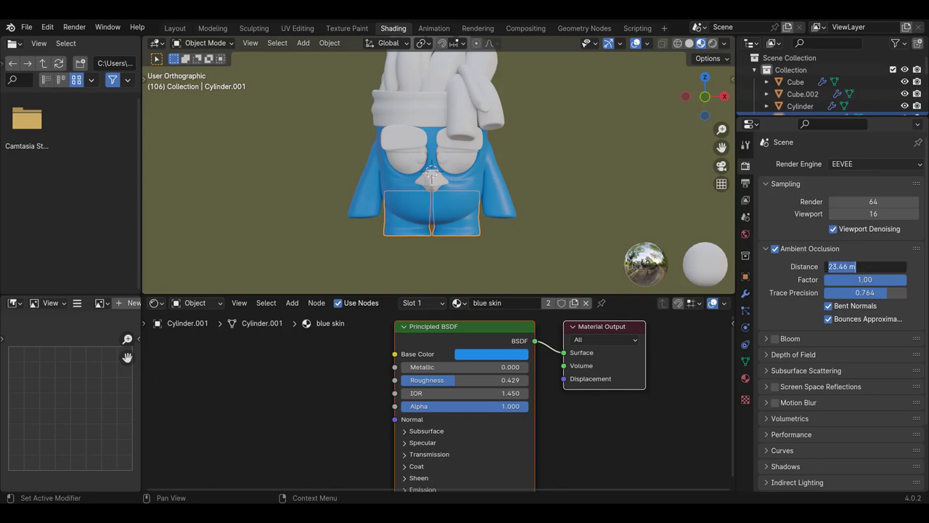
{"action": "type", "text": "5"}
{"action": "key", "text": "BackSpace"}
{"action": "type", "text": "100"}
{"action": "key", "text": "Return"}
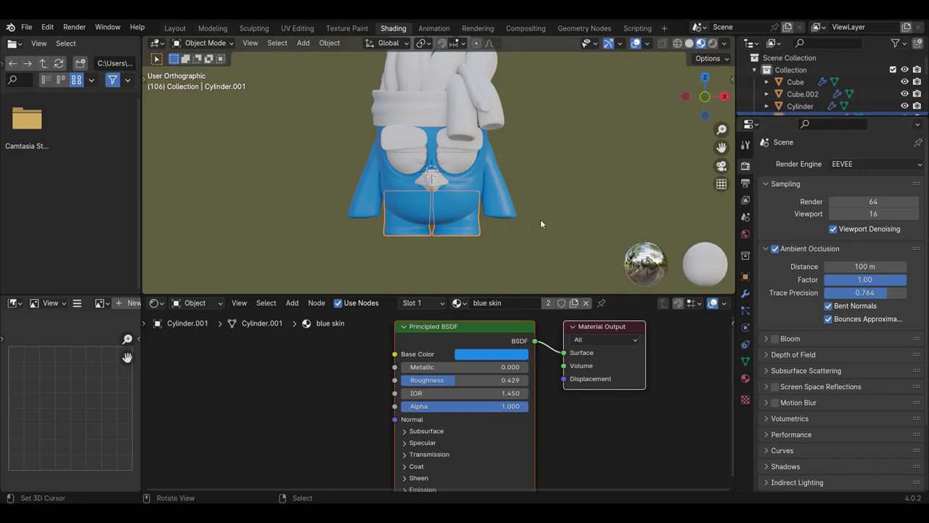
{"action": "scroll", "coordinate": [531, 214], "scroll_direction": "up", "scroll_amount": 1}
{"action": "scroll", "coordinate": [535, 207], "scroll_direction": "up", "scroll_amount": 1}
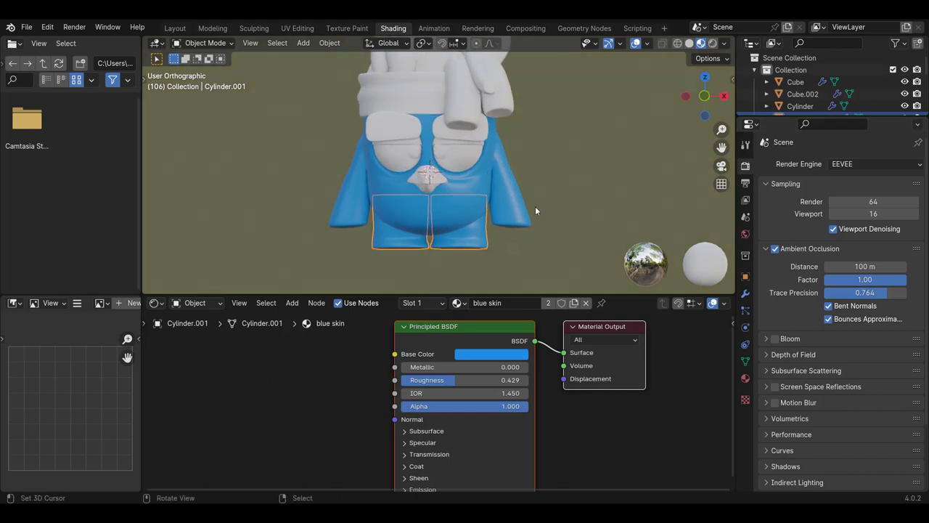
{"action": "scroll", "coordinate": [535, 207], "scroll_direction": "up", "scroll_amount": 2}
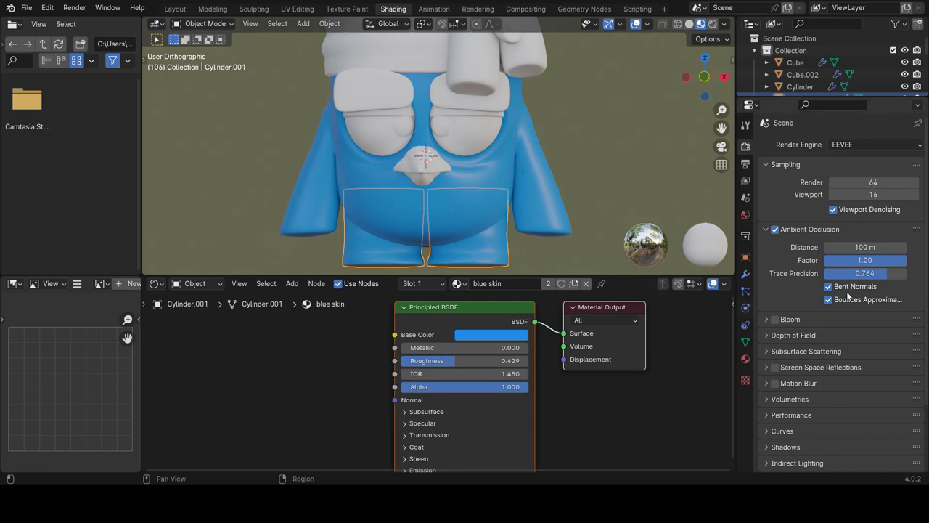
- Compare Ambient Occlusion distances of 10 m, 0 m and 5 m
{"action": "left_click", "coordinate": [864, 247]}
{"action": "type", "text": "10"}
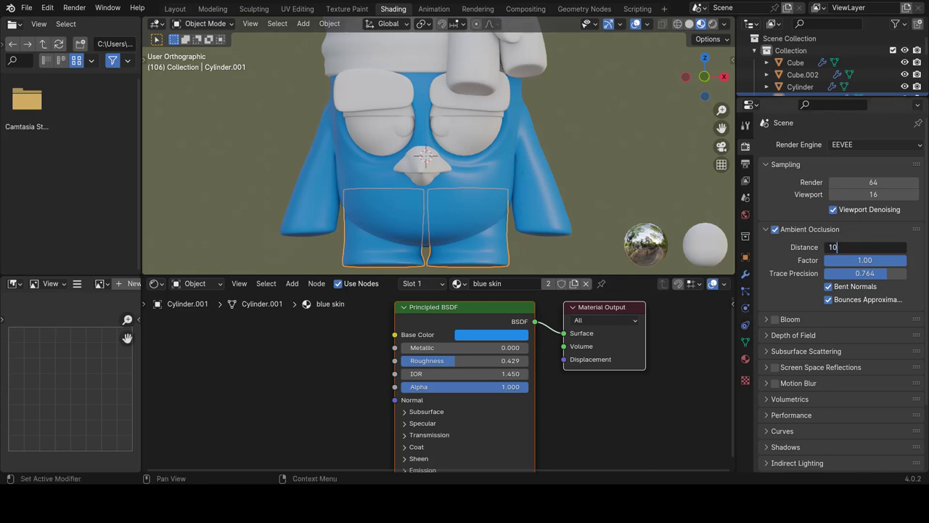
{"action": "key", "text": "Return"}
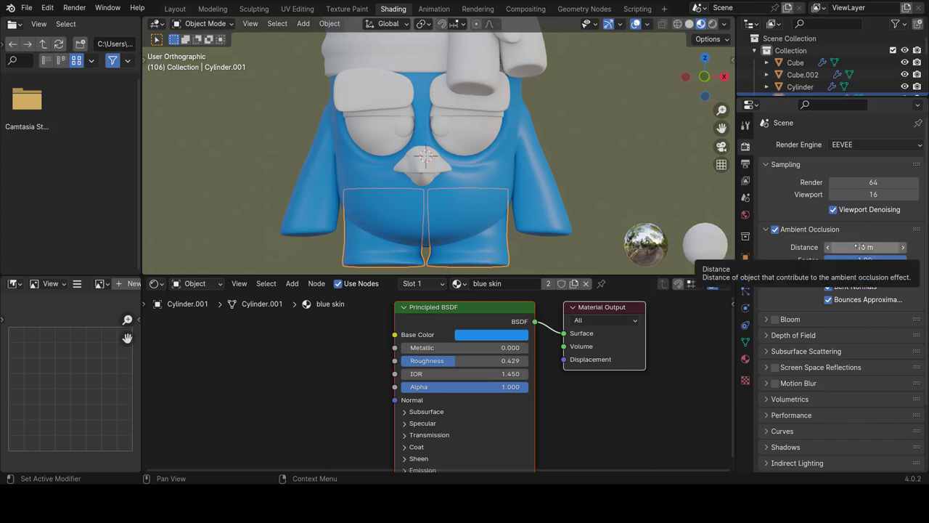
{"action": "left_click_drag", "start_coordinate": [858, 247], "coordinate": [835, 247]}
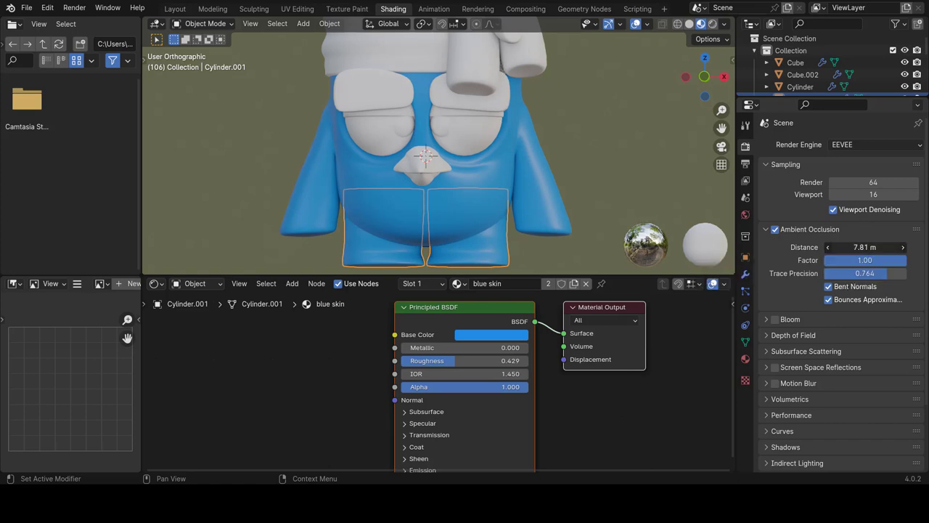
{"action": "left_click", "coordinate": [864, 247]}
{"action": "type", "text": "0"}
{"action": "key", "text": "Return"}
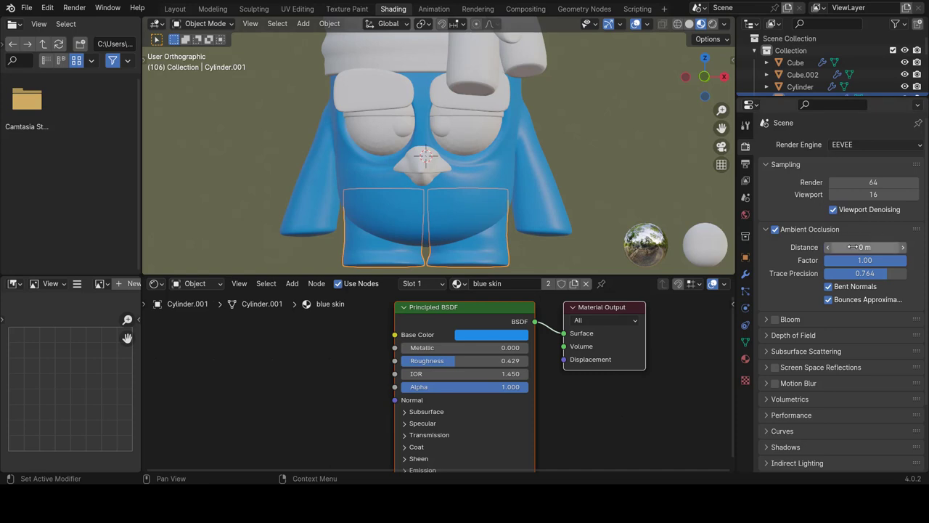
{"action": "left_click", "coordinate": [852, 246]}
{"action": "type", "text": "5"}
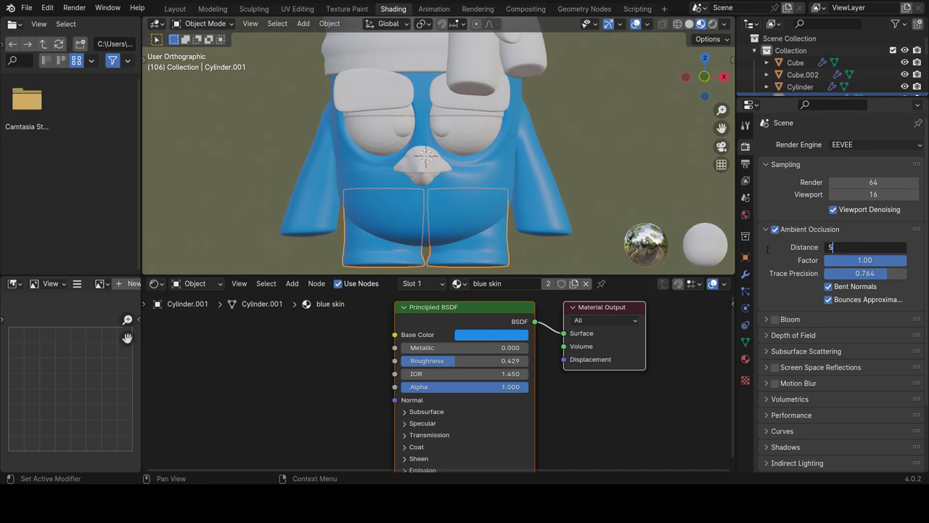
{"action": "key", "text": "Return"}
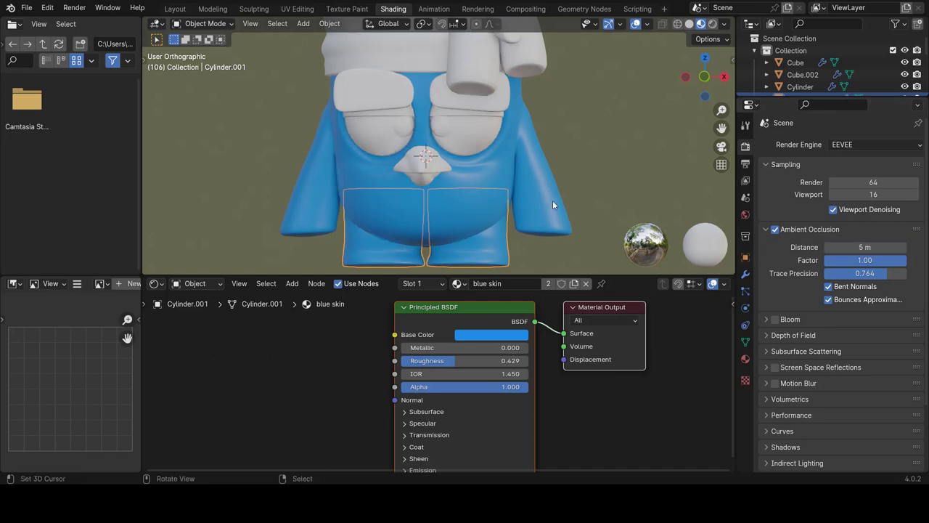
- Compare Ambient Occlusion distances of 20 m and 1 m
{"action": "left_click", "coordinate": [863, 247]}
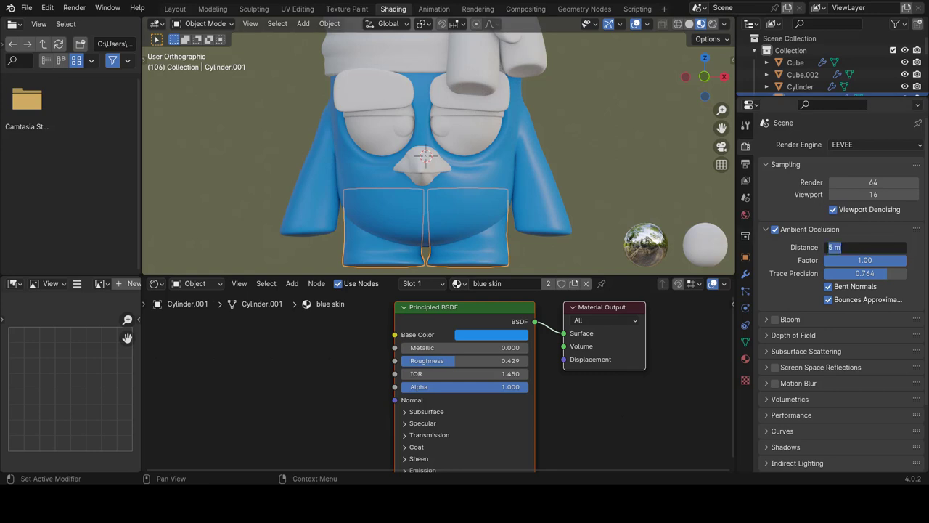
{"action": "type", "text": "20"}
{"action": "key", "text": "Return"}
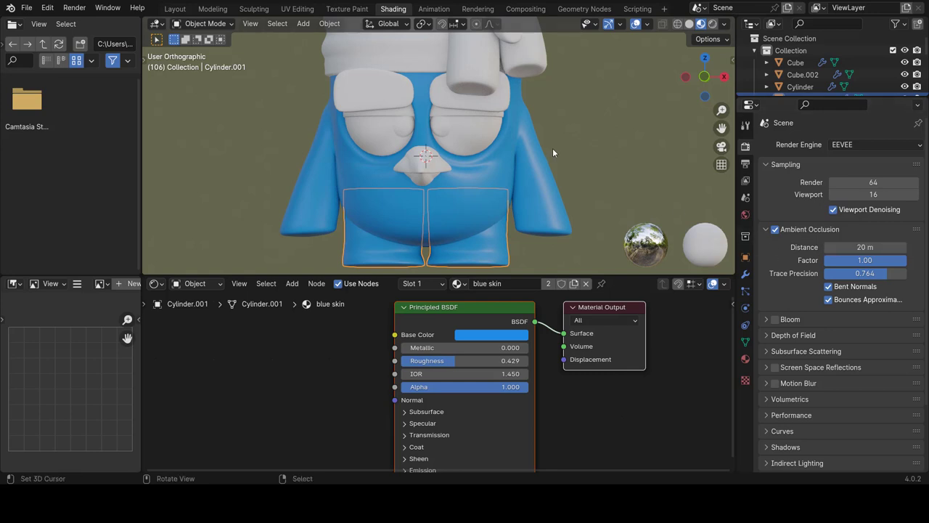
{"action": "scroll", "coordinate": [553, 148], "scroll_direction": "down", "scroll_amount": 1}
{"action": "middle_click_drag", "start_coordinate": [557, 157], "coordinate": [576, 160]}
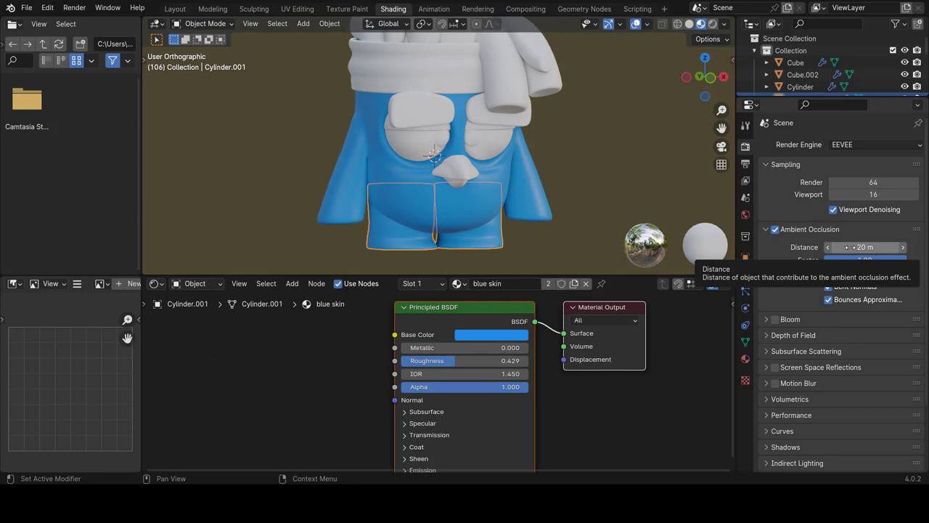
{"action": "left_click", "coordinate": [864, 247]}
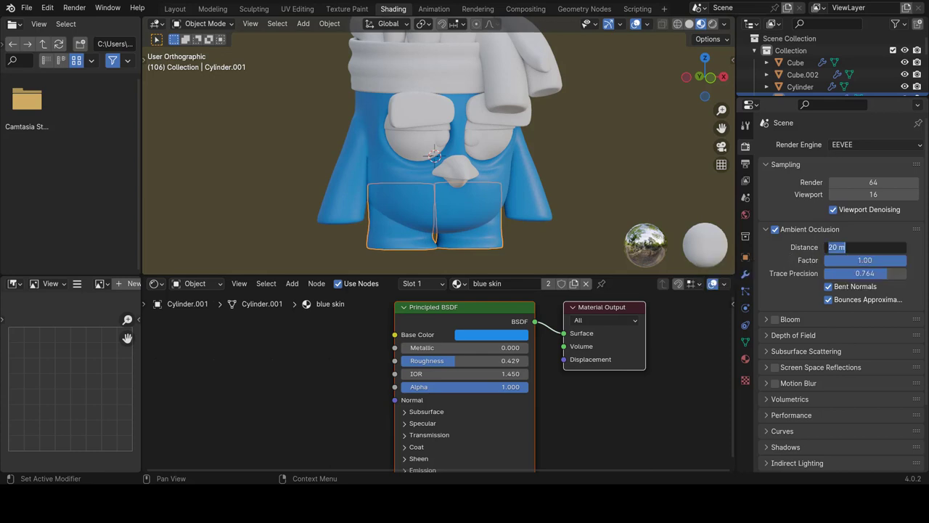
{"action": "type", "text": "1"}
{"action": "key", "text": "Return"}
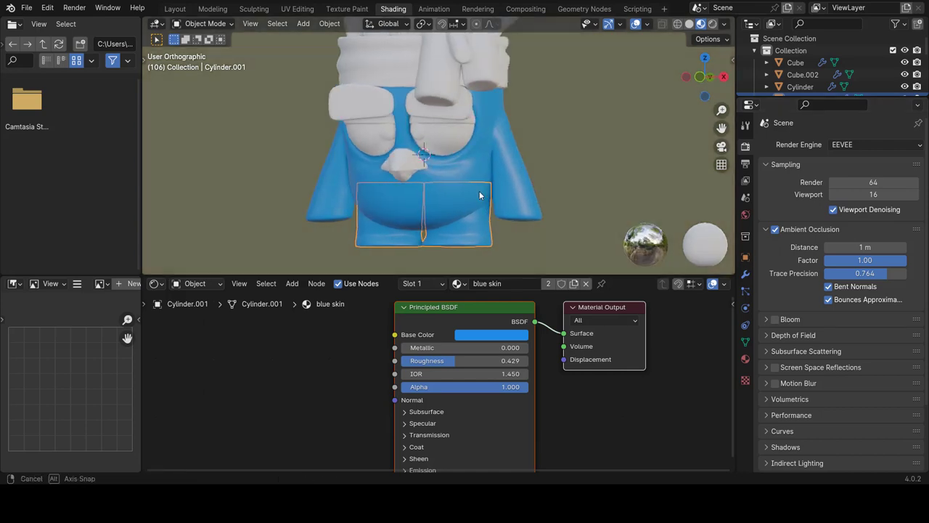
- From the front view, set the final Ambient Occlusion Distance to 10 m
{"action": "key", "text": "KP_1"}
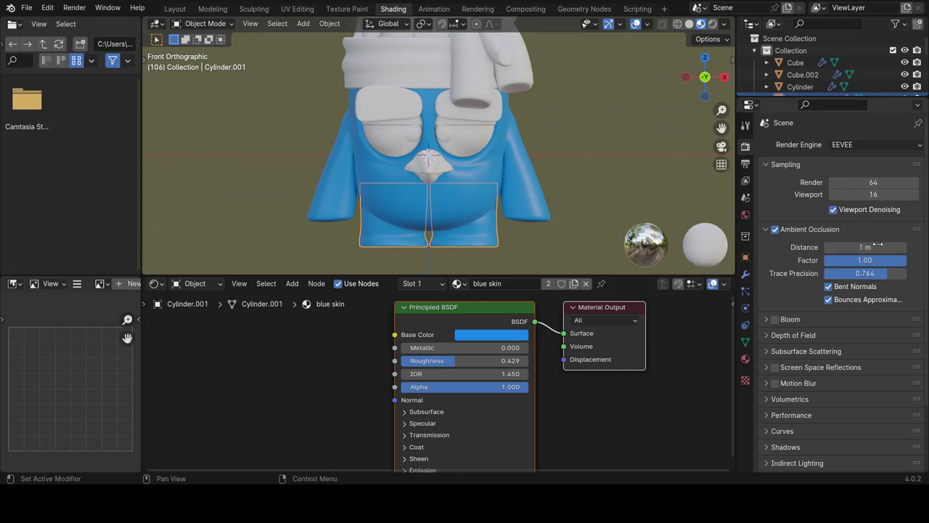
{"action": "left_click", "coordinate": [867, 247]}
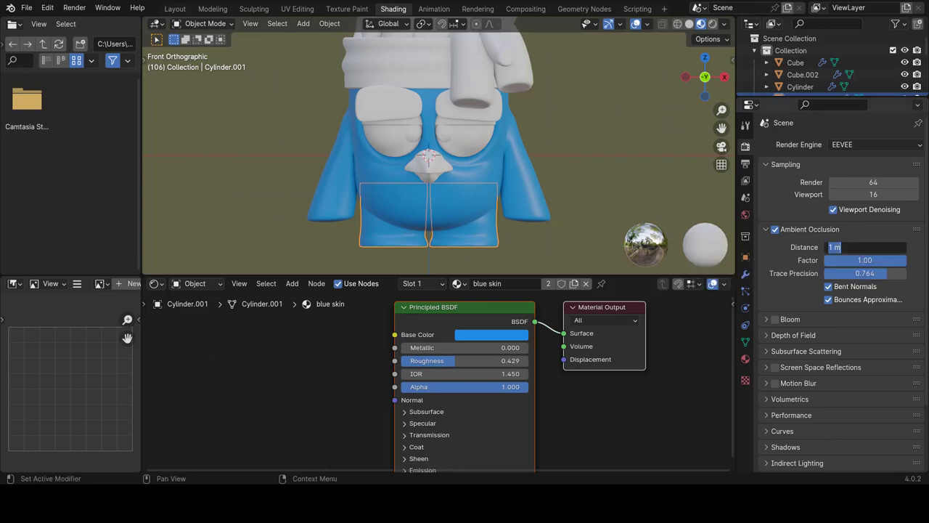
{"action": "type", "text": "10"}
{"action": "key", "text": "Return"}
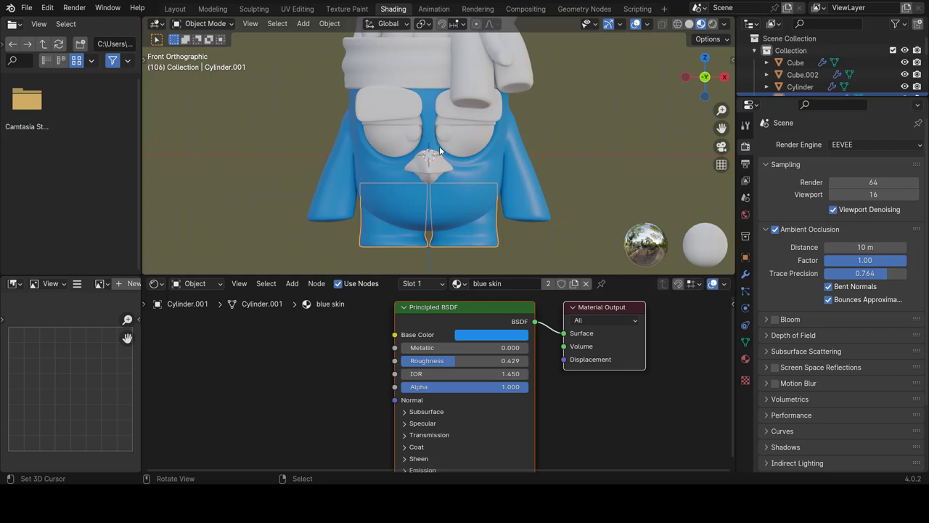
{"action": "scroll", "coordinate": [439, 150], "scroll_direction": "up", "scroll_amount": 3, "text": "shift"}
- Give the hair object a new material named 'black'
{"action": "left_click", "coordinate": [477, 80]}
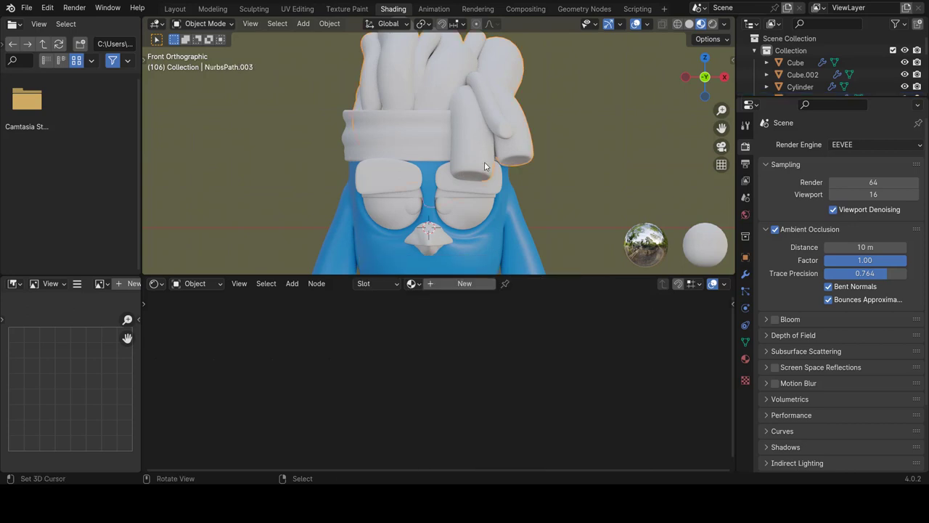
{"action": "key", "text": "Tab"}
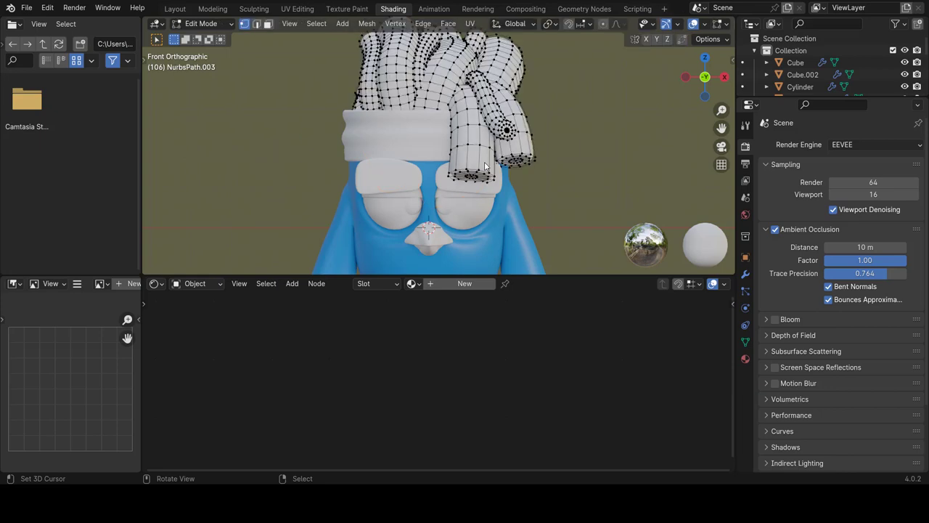
{"action": "key", "text": "Tab"}
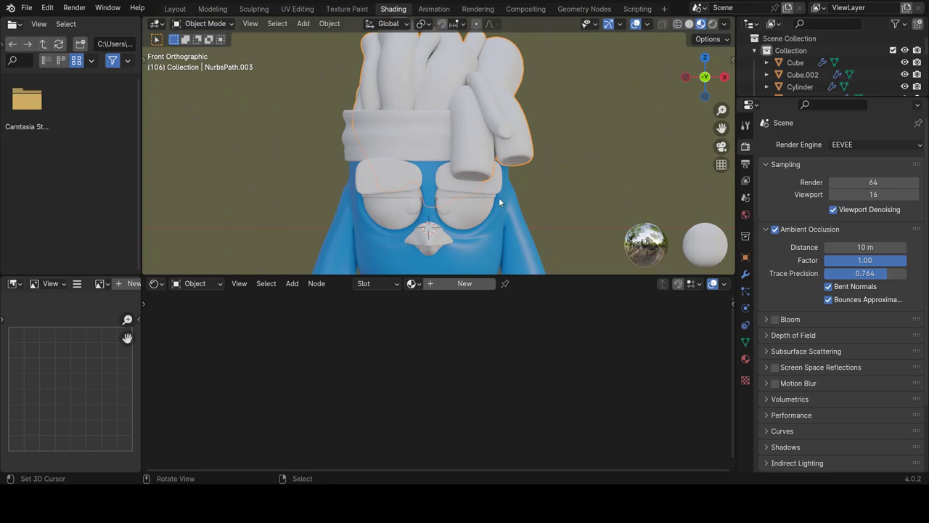
{"action": "left_click", "coordinate": [471, 283]}
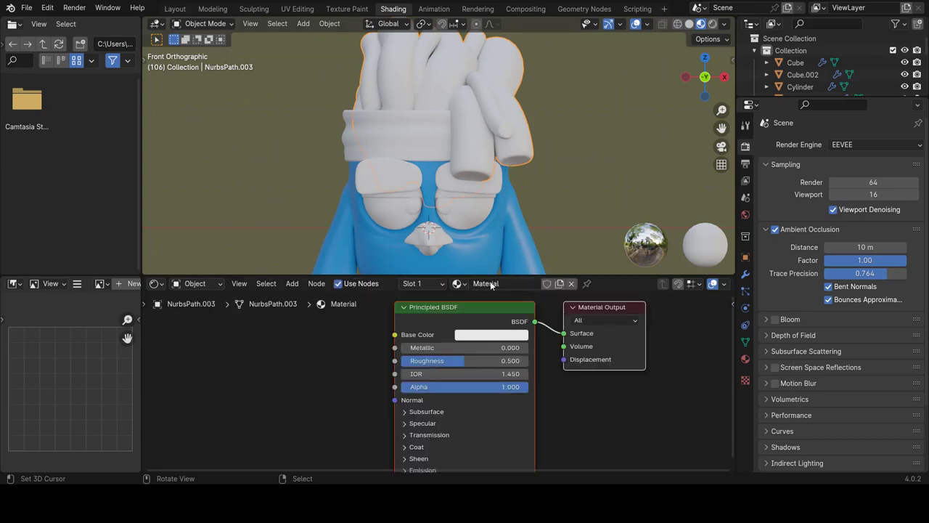
{"action": "double_click", "coordinate": [486, 283]}
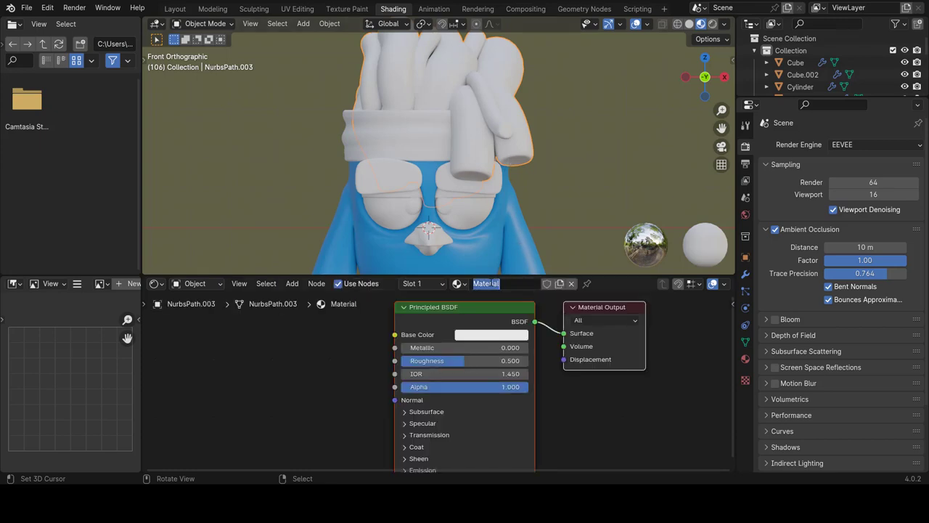
{"action": "type", "text": "black"}
{"action": "key", "text": "Return"}
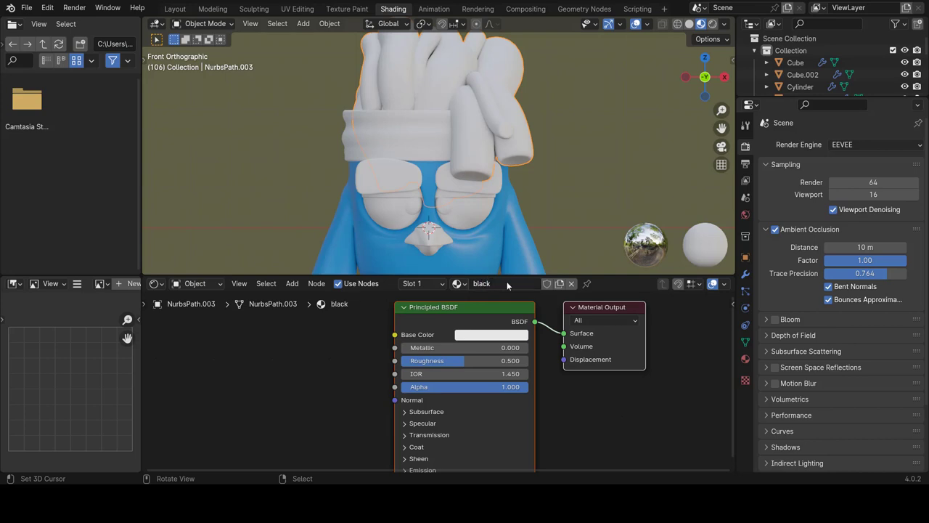
- Set the black material's base colour to pure black and Roughness to 0.9
{"action": "left_click", "coordinate": [499, 336]}
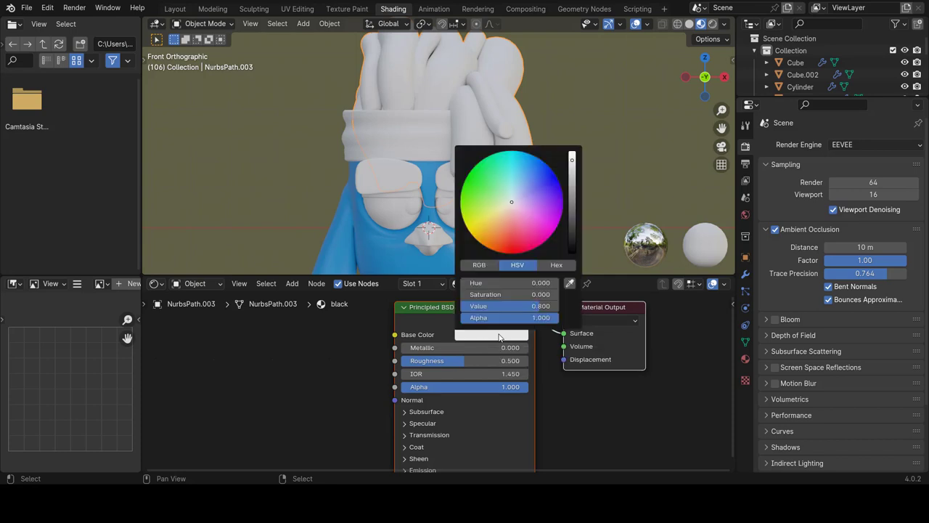
{"action": "left_click_drag", "start_coordinate": [576, 212], "coordinate": [575, 253]}
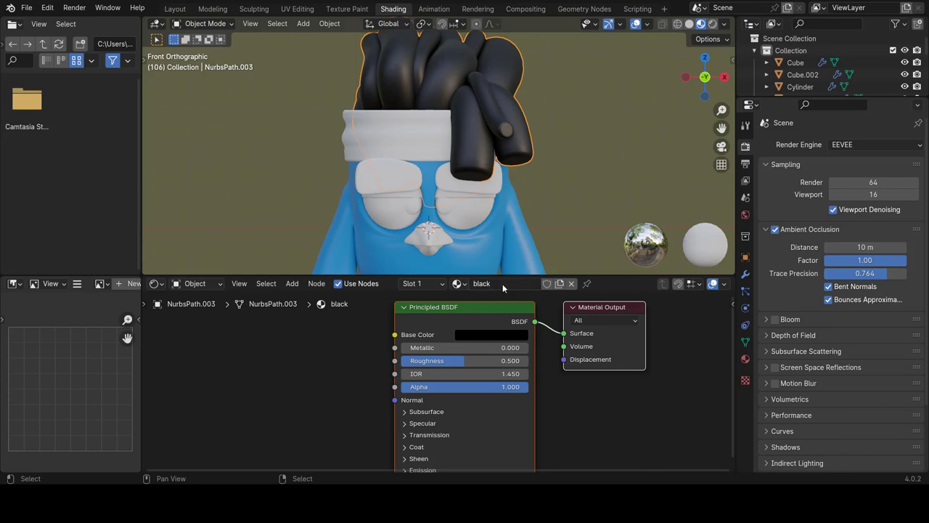
{"action": "left_click", "coordinate": [456, 361]}
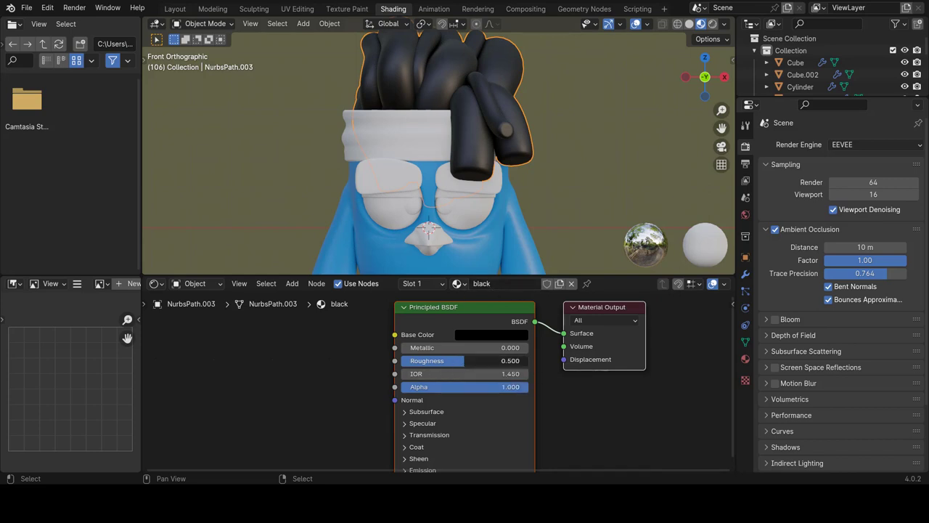
{"action": "type", "text": "0.9"}
{"action": "key", "text": "Return"}
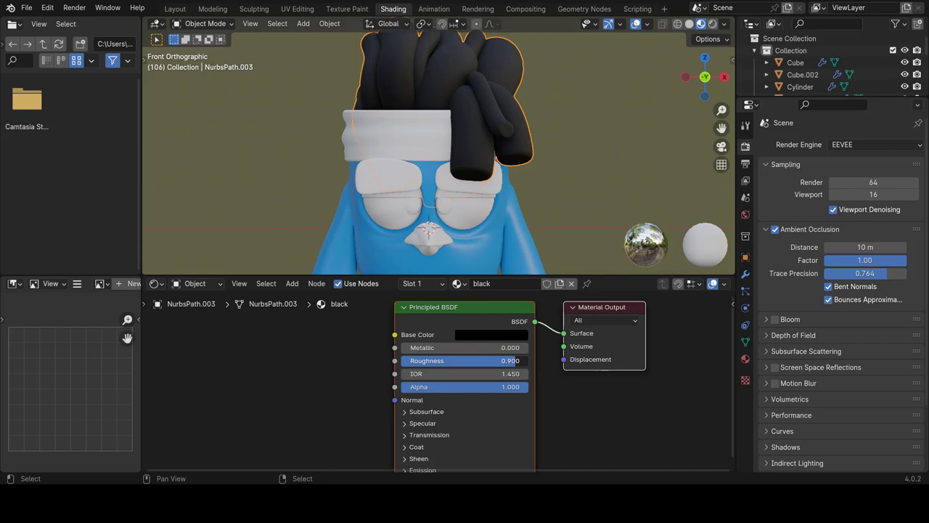
{"action": "scroll", "coordinate": [529, 190], "scroll_direction": "down", "scroll_amount": 2}
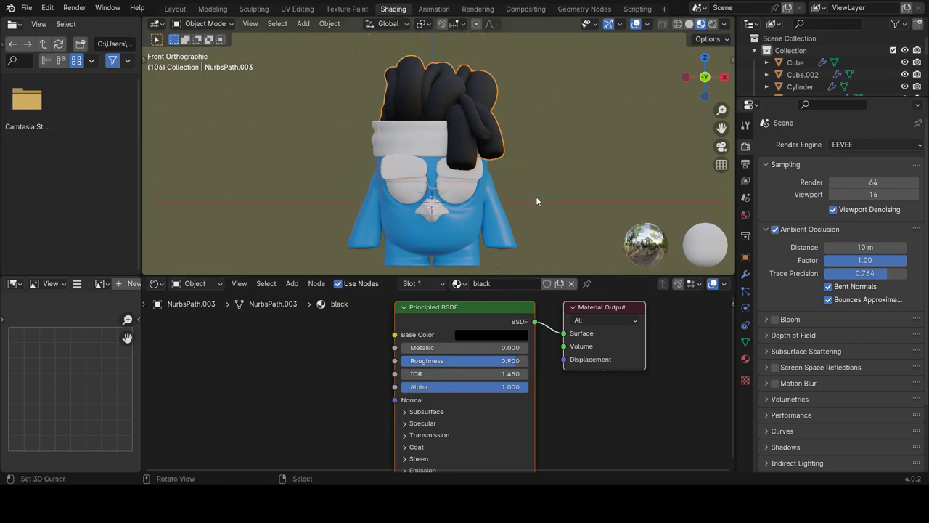
{"action": "left_click", "coordinate": [536, 196]}
{"action": "mouse_move", "coordinate": [540, 196]}
{"action": "middle_mouse_down"}
{"action": "mouse_move", "coordinate": [307, 184]}
{"action": "mouse_move", "coordinate": [570, 172]}
{"action": "middle_mouse_up"}
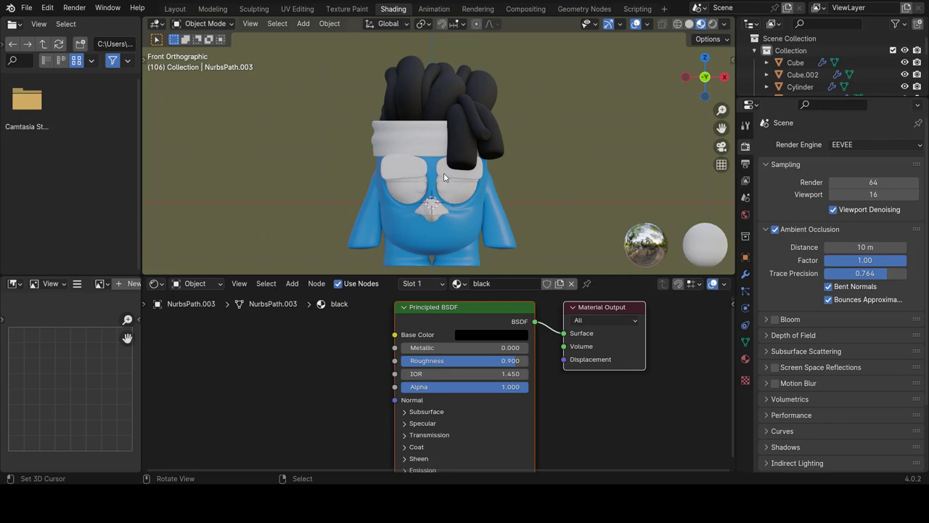
- Apply the black material to the glasses
{"action": "left_click", "coordinate": [443, 173]}
{"action": "scroll", "coordinate": [468, 216], "scroll_direction": "up", "scroll_amount": 1}
{"action": "scroll", "coordinate": [464, 251], "scroll_direction": "up", "scroll_amount": 1}
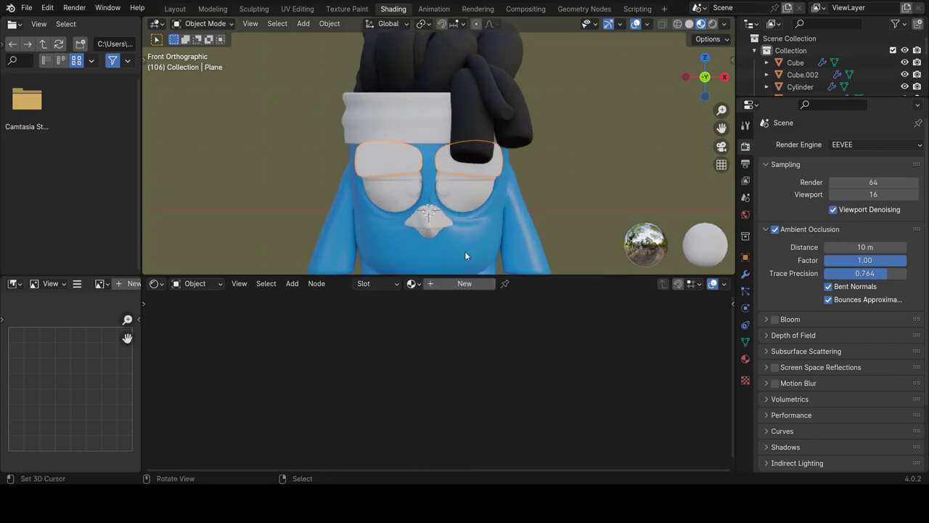
{"action": "left_click", "coordinate": [414, 286]}
{"action": "left_click", "coordinate": [436, 303]}
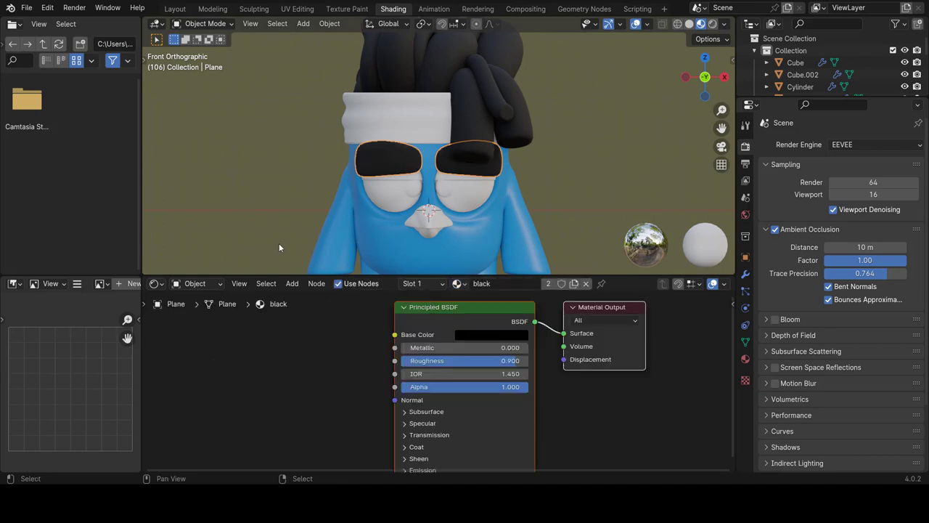
- Assign the blue skin material to the Cube.002 eyelid piece
{"action": "left_click", "coordinate": [453, 184]}
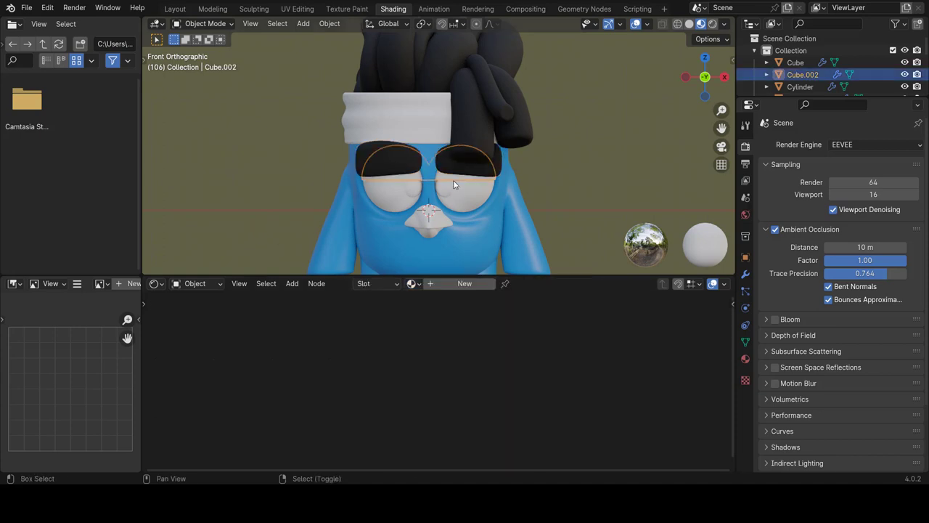
{"action": "scroll", "coordinate": [453, 183], "scroll_direction": "down", "scroll_amount": 2}
{"action": "left_click", "coordinate": [413, 284]}
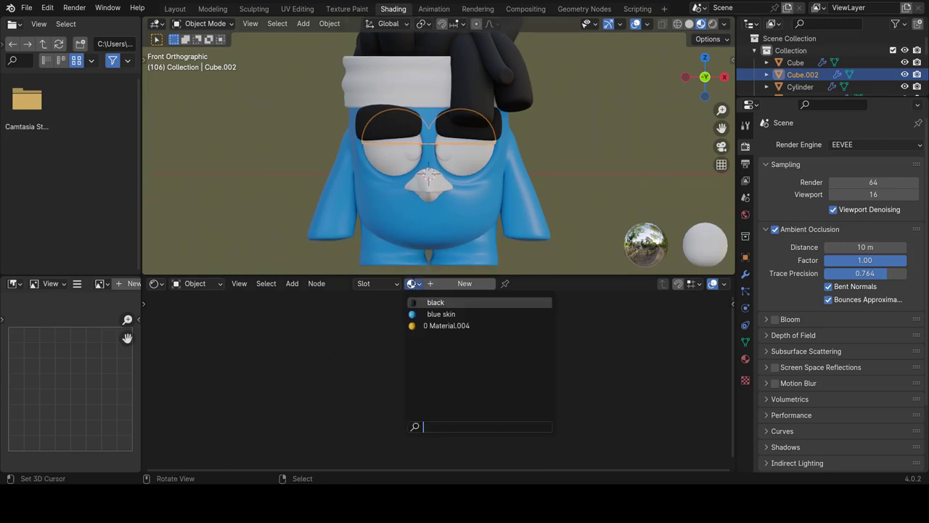
{"action": "left_click", "coordinate": [424, 314]}
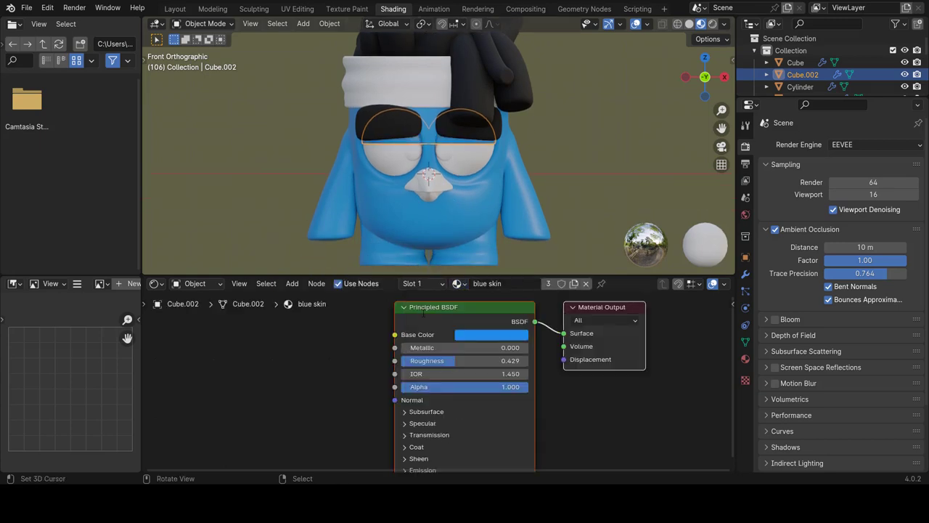
{"action": "scroll", "coordinate": [485, 174], "scroll_direction": "up", "scroll_amount": 1}
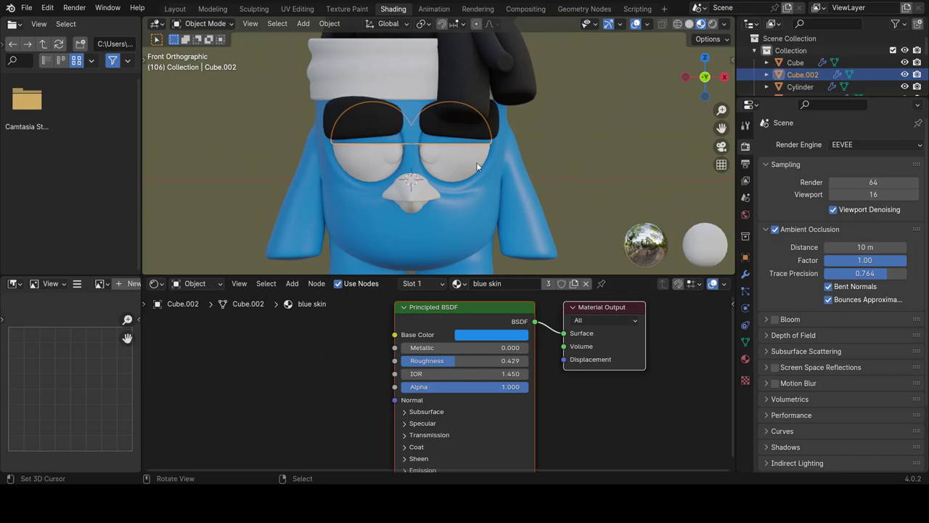
{"action": "scroll", "coordinate": [475, 157], "scroll_direction": "up", "scroll_amount": 2}
- In Edit Mode, move Cube.002's eyelid edge loop down over the eye
{"action": "key", "text": "Tab"}
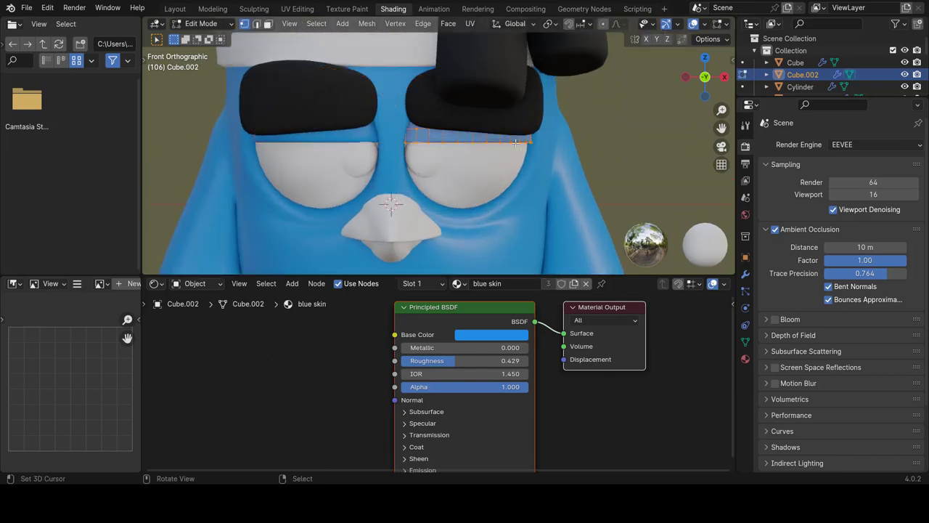
{"action": "key", "text": "alt+a"}
{"action": "left_click", "coordinate": [468, 142], "text": "alt"}
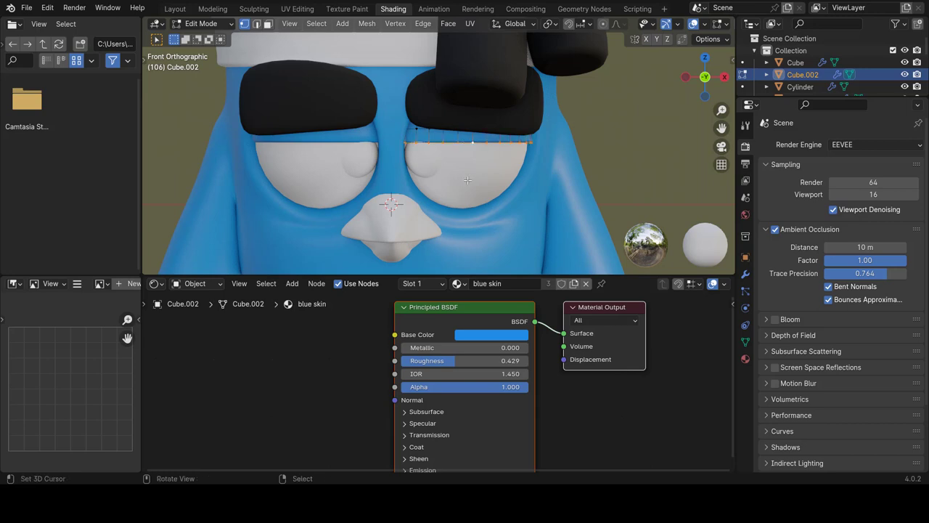
{"action": "key", "text": "g"}
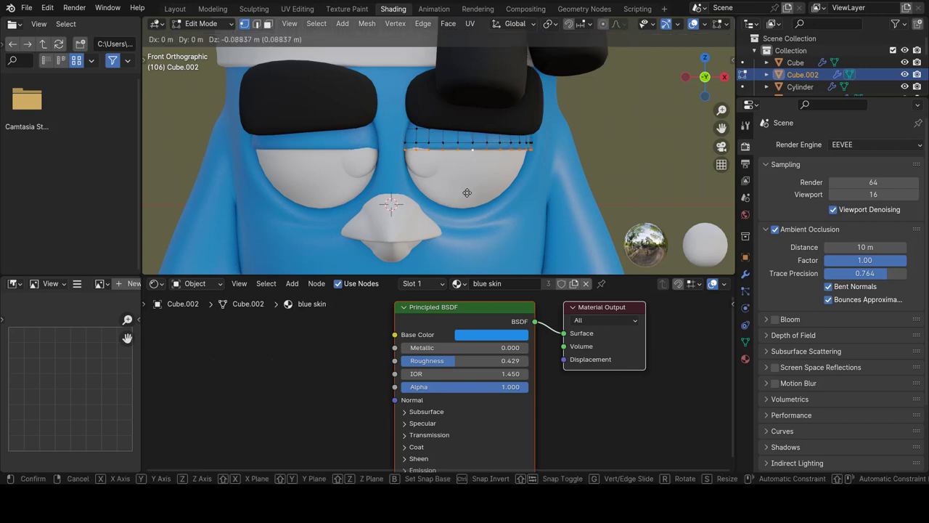
{"action": "left_click", "coordinate": [467, 192]}
- Extrude the eyelid edge further down along Z and return to Object Mode
{"action": "key", "text": "e"}
{"action": "key", "text": "z"}
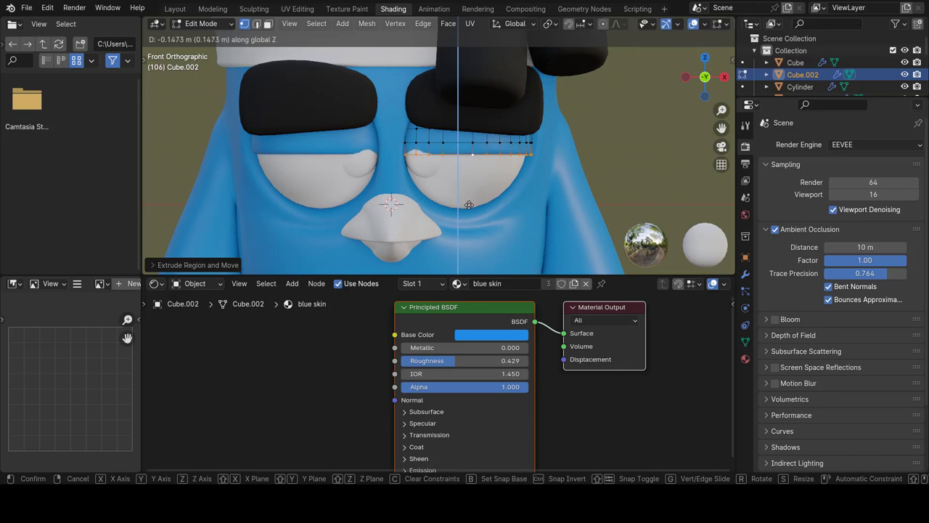
{"action": "left_click", "coordinate": [469, 204]}
{"action": "scroll", "coordinate": [448, 212], "scroll_direction": "down", "scroll_amount": 3}
{"action": "scroll", "coordinate": [453, 209], "scroll_direction": "down", "scroll_amount": 2}
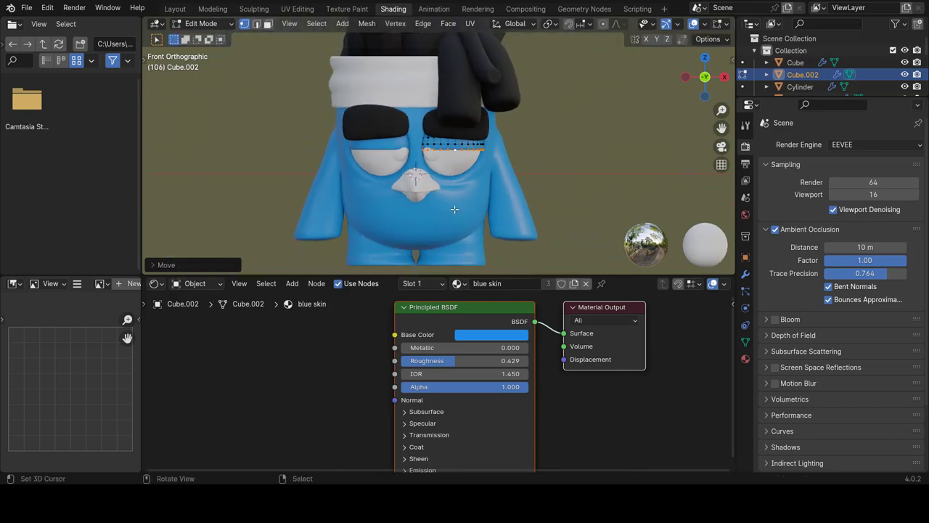
{"action": "scroll", "coordinate": [456, 206], "scroll_direction": "up", "scroll_amount": 4}
{"action": "scroll", "coordinate": [458, 182], "scroll_direction": "up", "scroll_amount": 3, "text": "ctrl"}
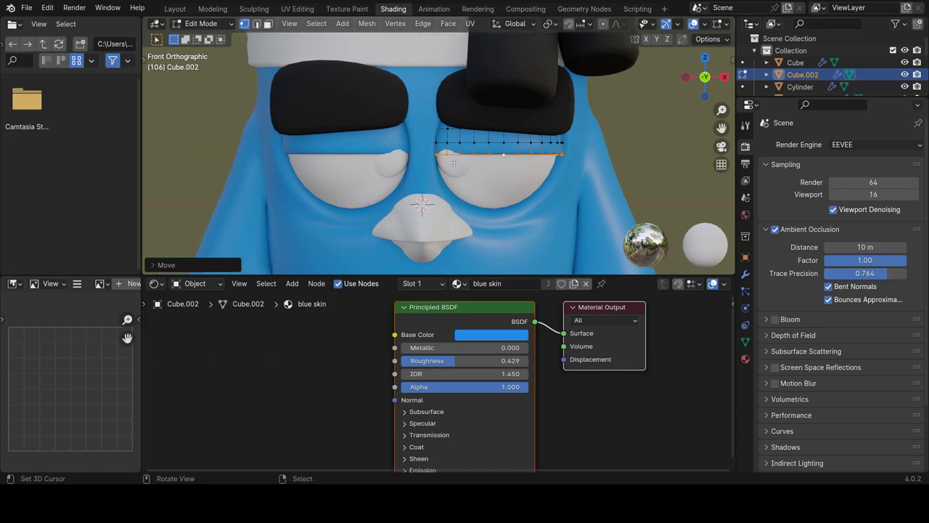
{"action": "key", "text": "Tab"}
{"action": "scroll", "coordinate": [465, 177], "scroll_direction": "down", "scroll_amount": 2, "text": "ctrl"}
- Select the eye Sphere and move its pupil vertices in Edit Mode
{"action": "left_click", "coordinate": [469, 184]}
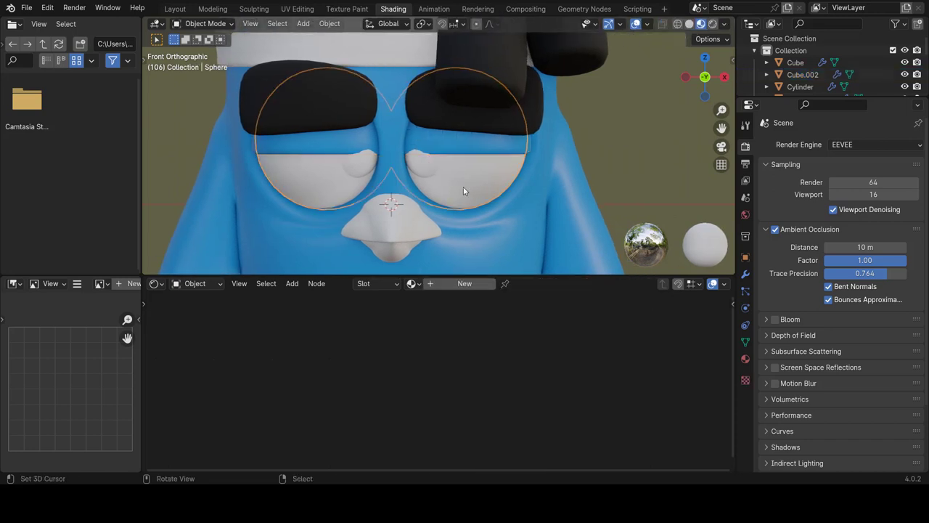
{"action": "scroll", "coordinate": [463, 186], "scroll_direction": "down", "scroll_amount": 3, "text": "shift"}
{"action": "scroll", "coordinate": [461, 184], "scroll_direction": "up", "scroll_amount": 2}
{"action": "key", "text": "Tab"}
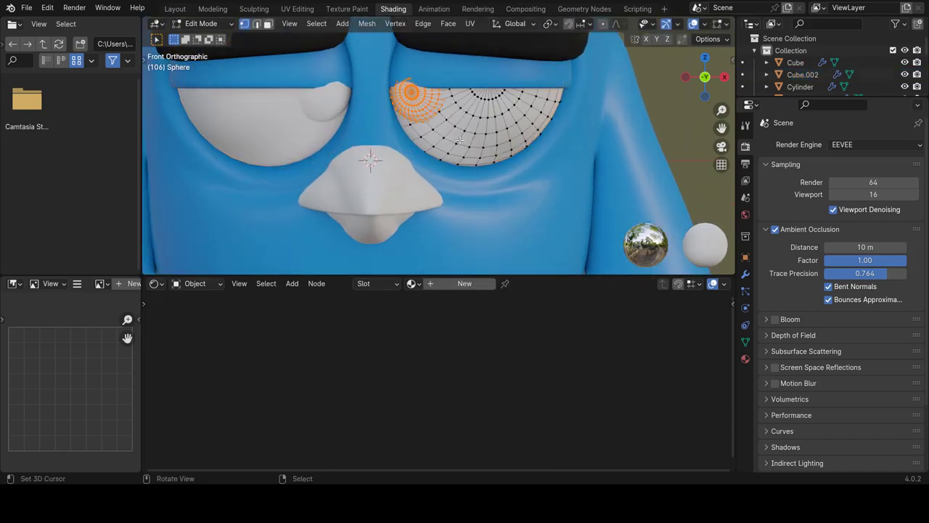
{"action": "key", "text": "g"}
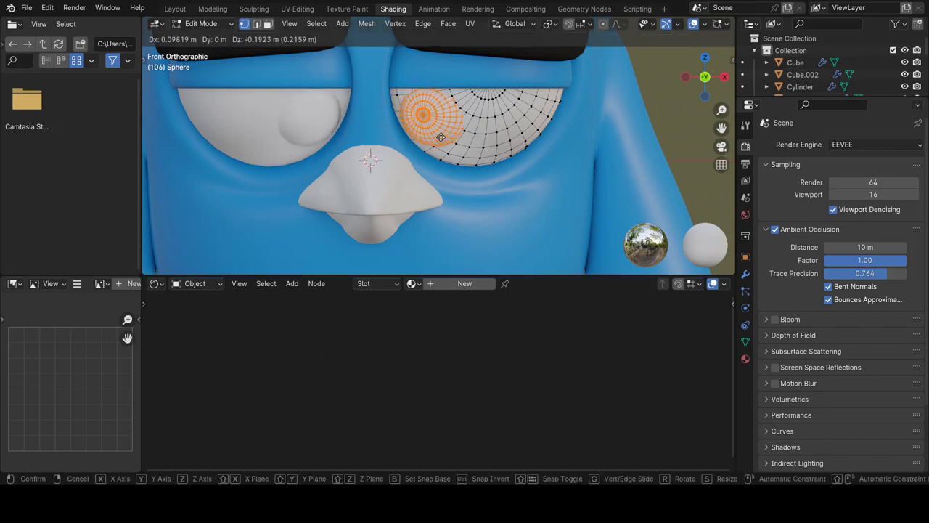
{"action": "left_click", "coordinate": [440, 137]}
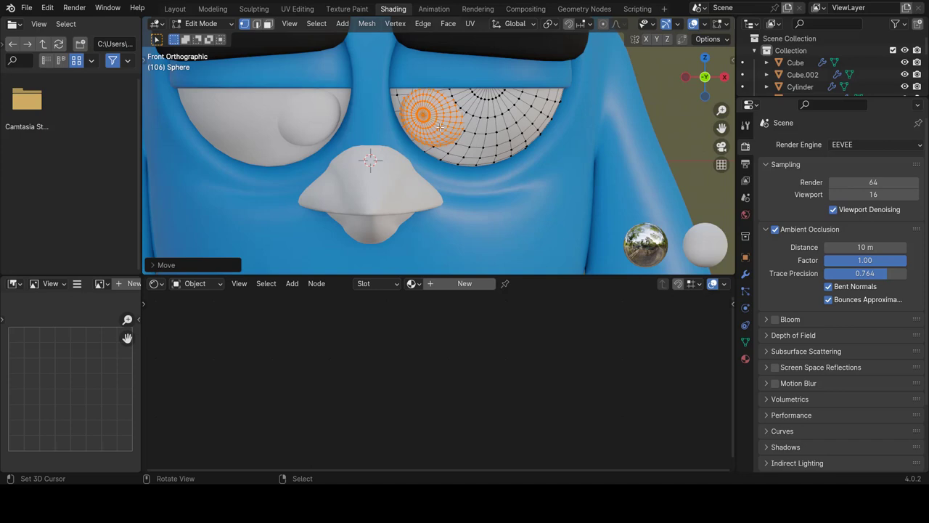
- Select the connected pupil disc and move it down toward the nose
{"action": "key", "text": "alt+a"}
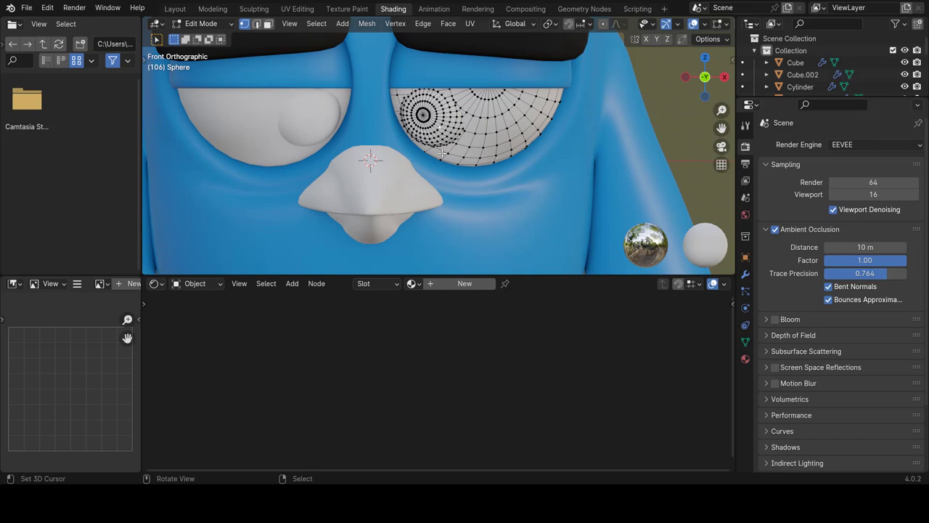
{"action": "key", "text": "ctrl+l"}
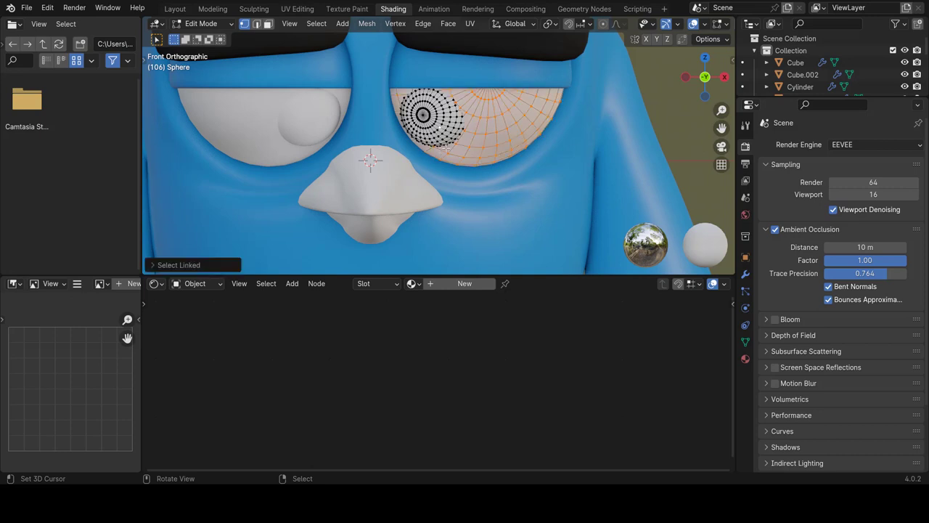
{"action": "key", "text": "ctrl+z"}
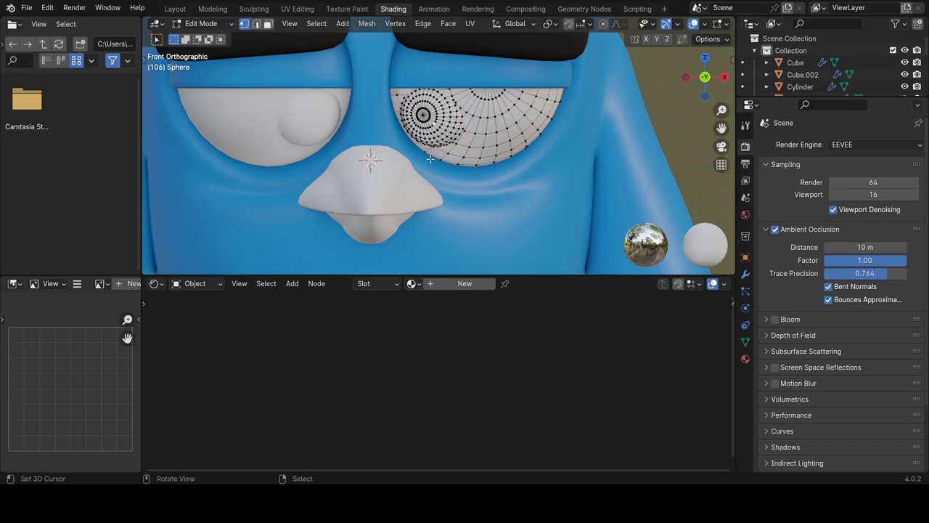
{"action": "key", "text": "ctrl+shift+z"}
{"action": "left_click", "coordinate": [432, 139]}
{"action": "key", "text": "ctrl+l"}
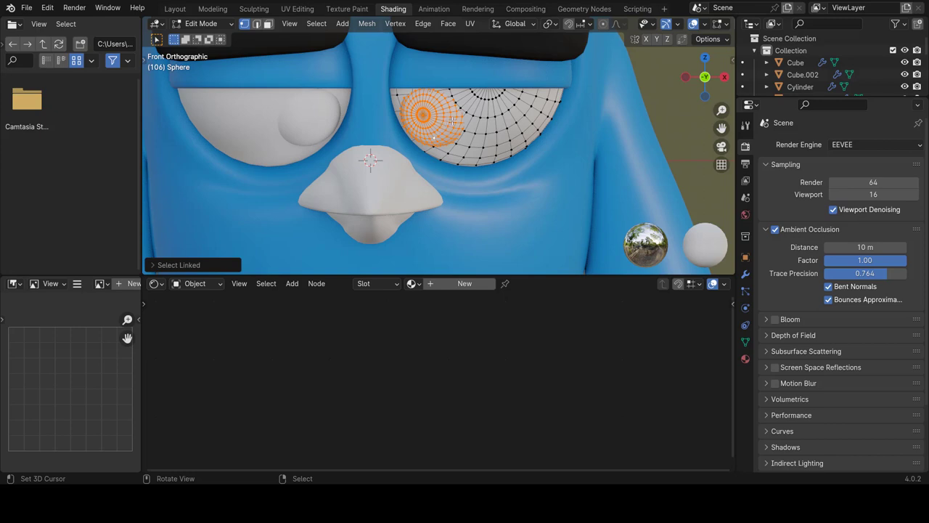
{"action": "key", "text": "g"}
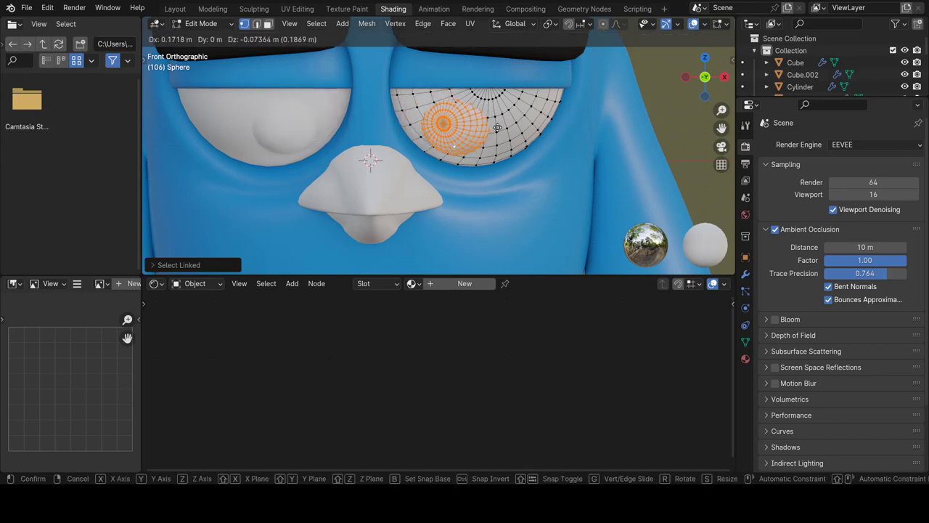
{"action": "left_click", "coordinate": [498, 128]}
{"action": "key", "text": "Tab"}
{"action": "scroll", "coordinate": [479, 157], "scroll_direction": "down", "scroll_amount": 3}
- Select the eye sphere and give it a new material with a red base colour
{"action": "scroll", "coordinate": [477, 159], "scroll_direction": "down", "scroll_amount": 2}
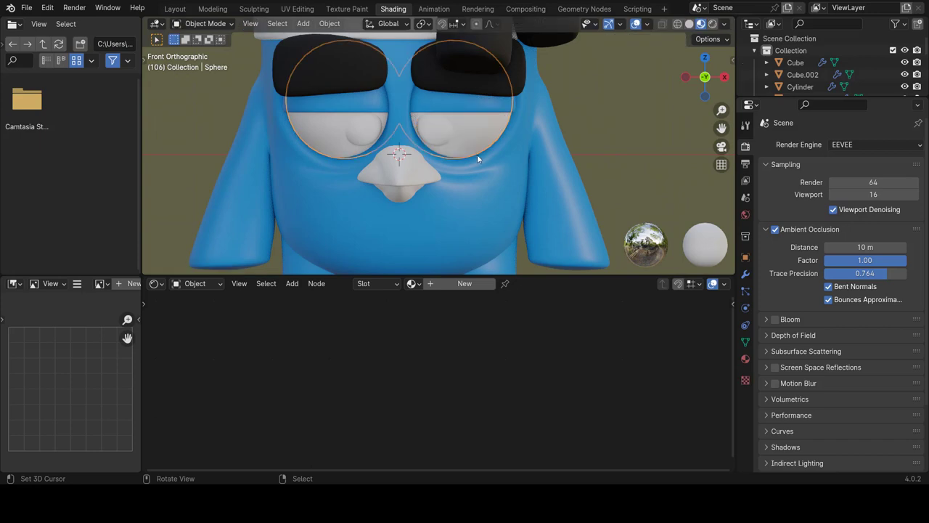
{"action": "scroll", "coordinate": [478, 159], "scroll_direction": "down", "scroll_amount": 2}
{"action": "scroll", "coordinate": [443, 165], "scroll_direction": "down", "scroll_amount": 2}
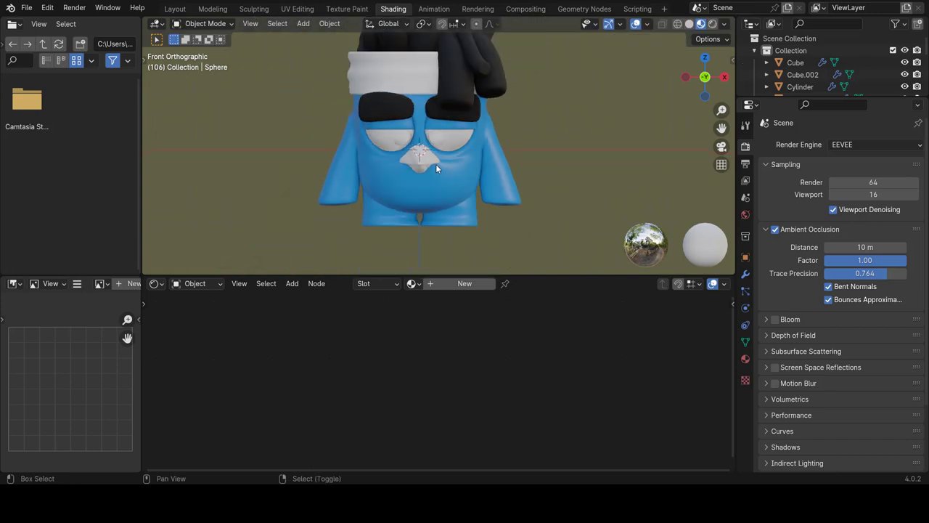
{"action": "scroll", "coordinate": [447, 153], "scroll_direction": "up", "scroll_amount": 4}
{"action": "scroll", "coordinate": [449, 154], "scroll_direction": "up", "scroll_amount": 2}
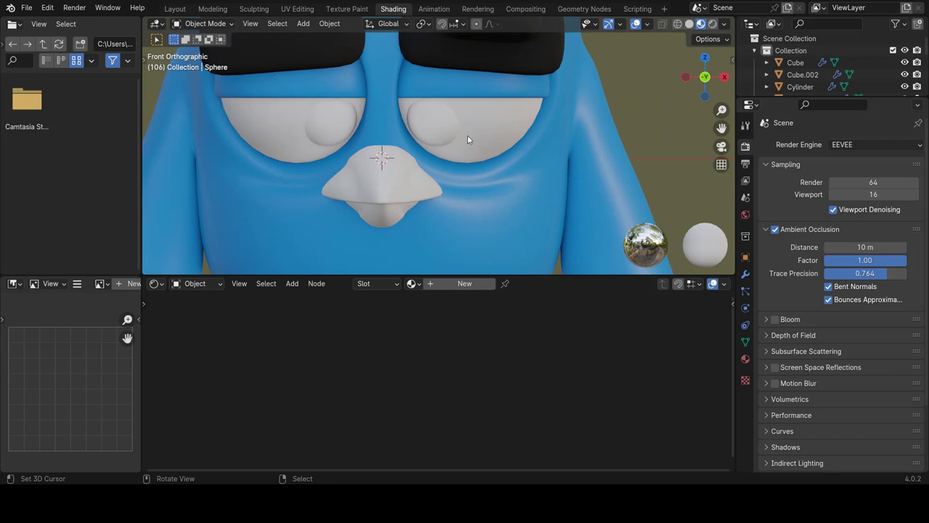
{"action": "left_click", "coordinate": [468, 133]}
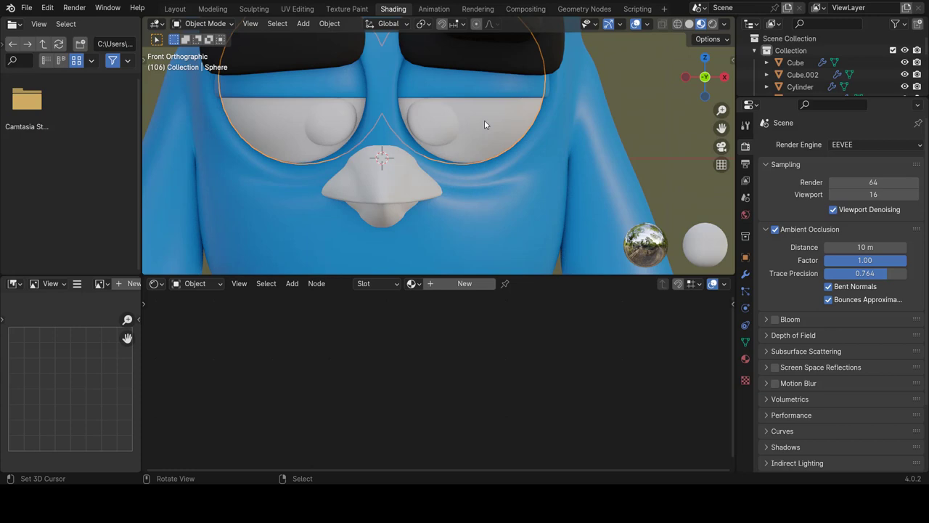
{"action": "left_click", "coordinate": [463, 284]}
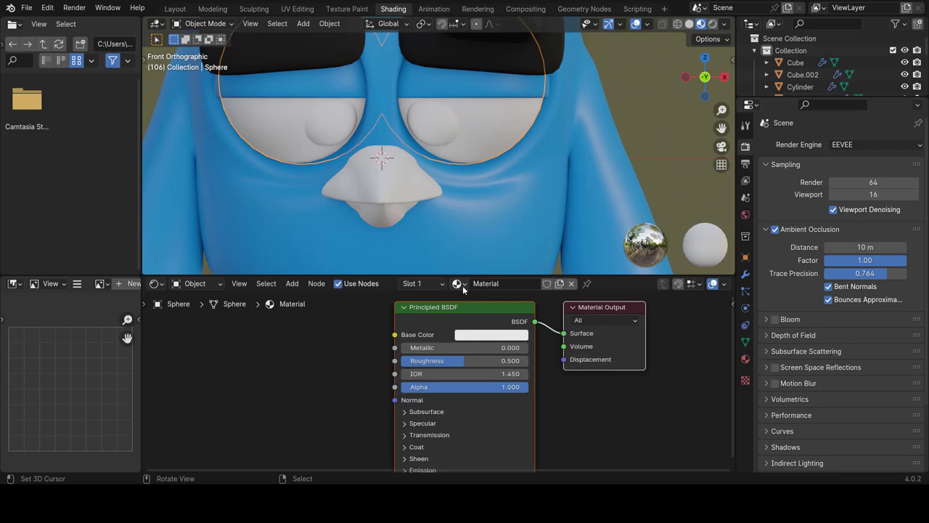
{"action": "left_click", "coordinate": [479, 334]}
{"action": "left_click", "coordinate": [510, 251]}
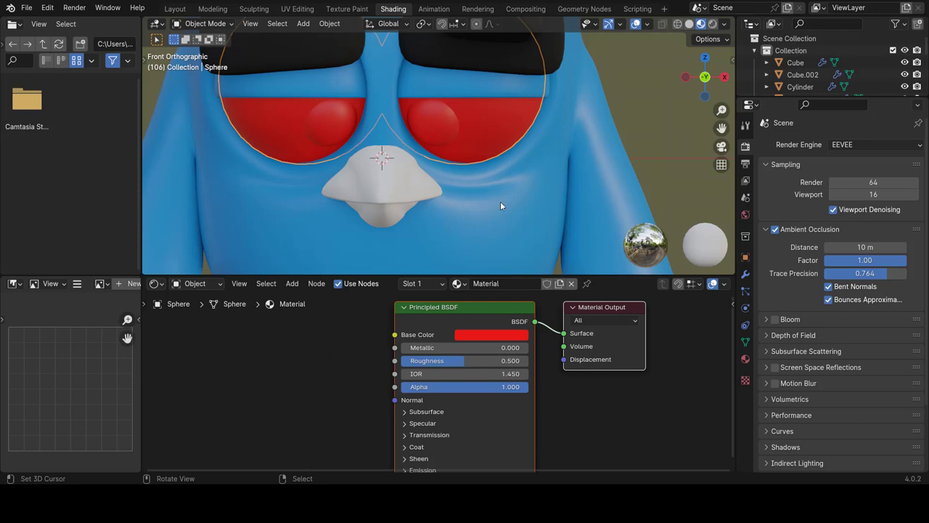
{"action": "left_click", "coordinate": [746, 359]}
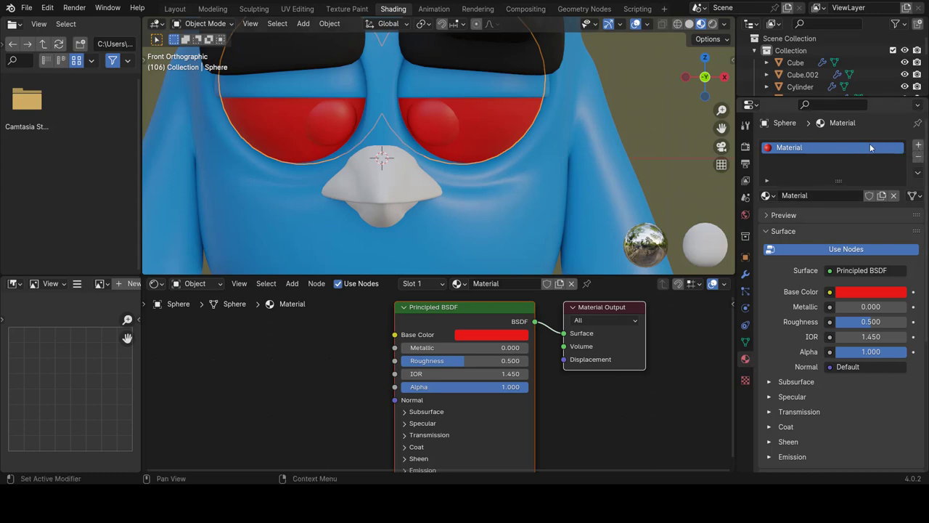
- Add a second material slot holding a new black material with Roughness 0.000
{"action": "left_click", "coordinate": [918, 144]}
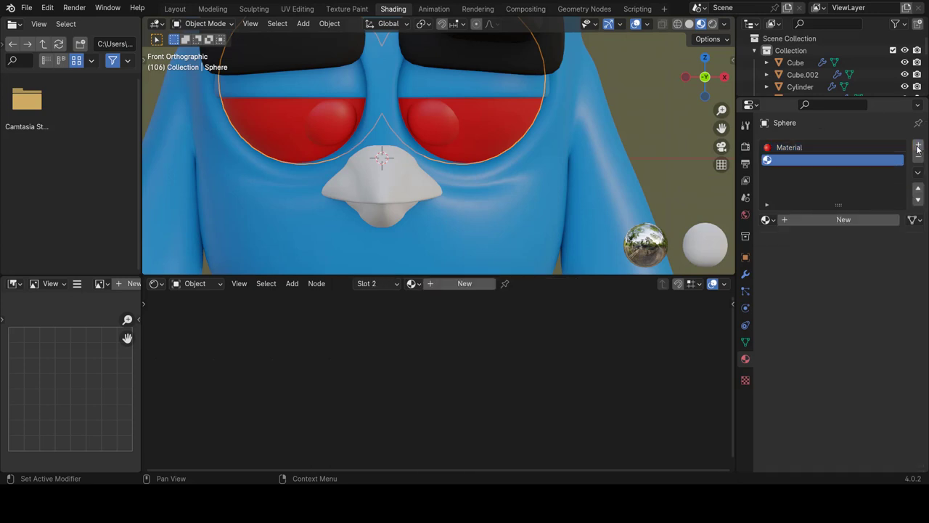
{"action": "left_click", "coordinate": [845, 218]}
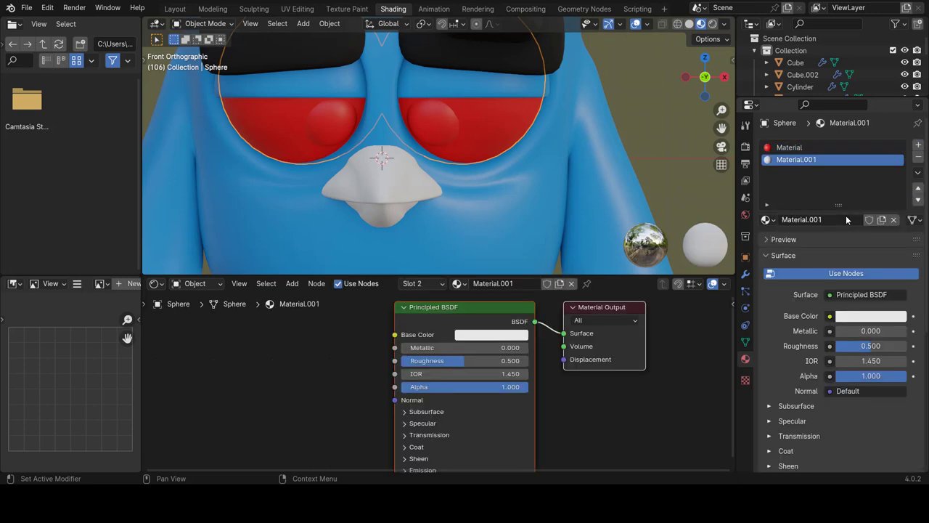
{"action": "left_click", "coordinate": [491, 336]}
{"action": "left_click_drag", "start_coordinate": [576, 216], "coordinate": [575, 265]}
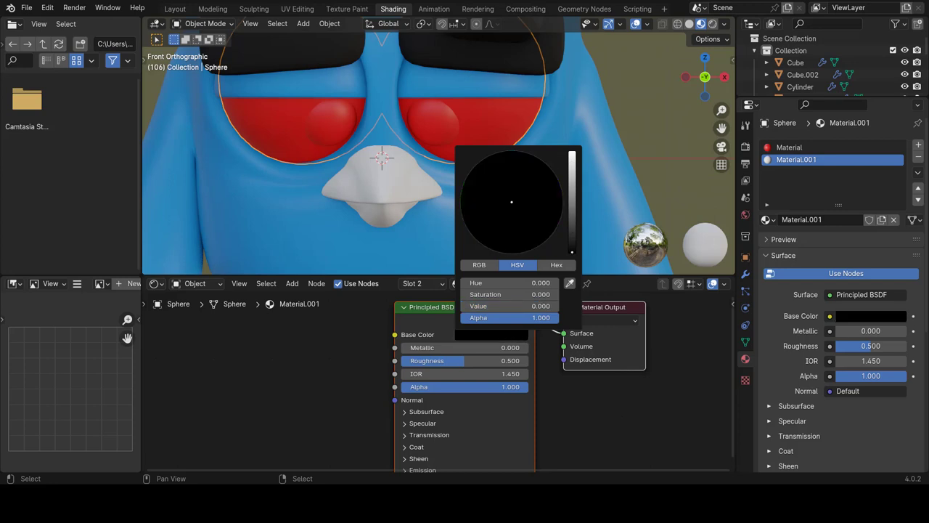
{"action": "left_click_drag", "start_coordinate": [443, 363], "coordinate": [378, 363]}
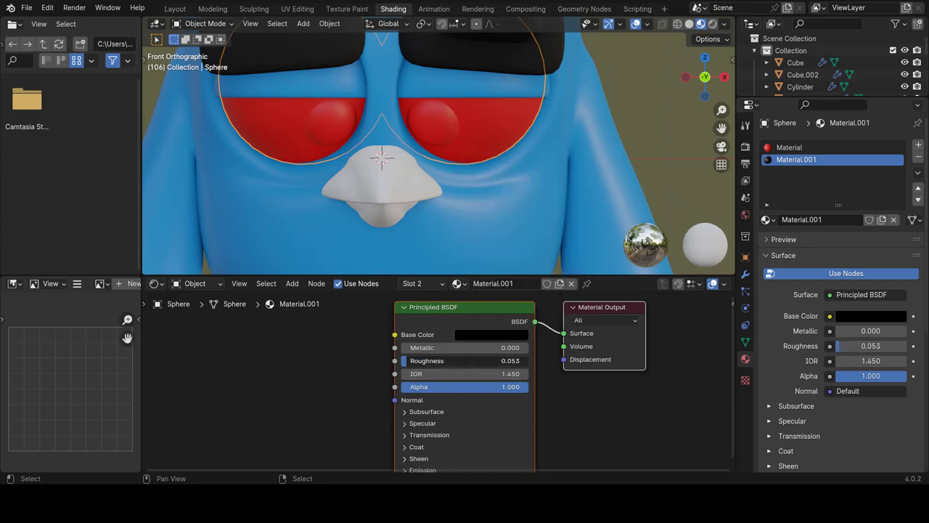
- Compare the red Material with Material.001, leaving the black Material.001 active
{"action": "left_click", "coordinate": [790, 148]}
{"action": "left_click", "coordinate": [792, 160]}
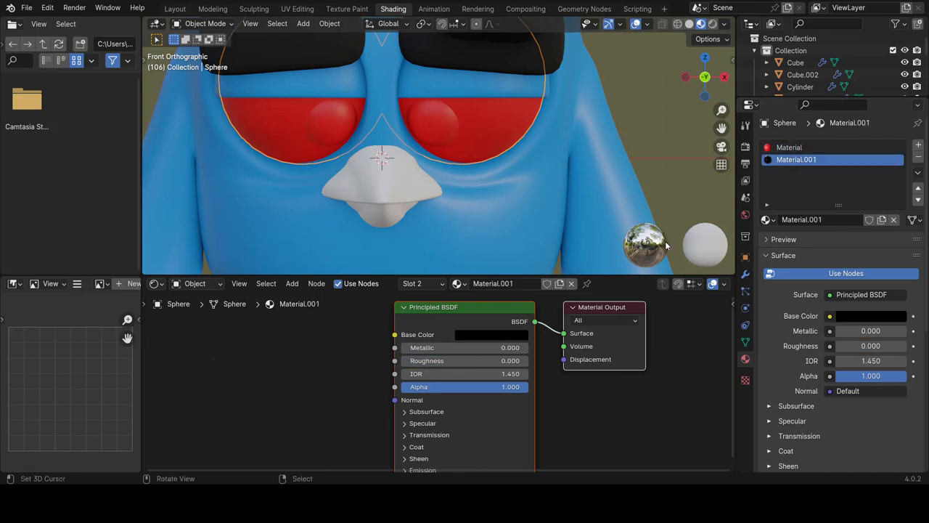
{"action": "left_click", "coordinate": [796, 148]}
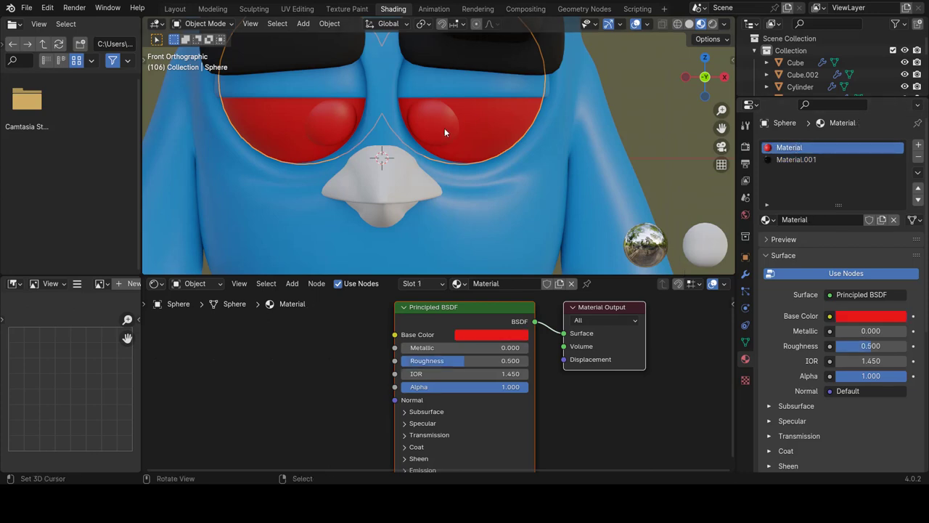
{"action": "left_click", "coordinate": [791, 161]}
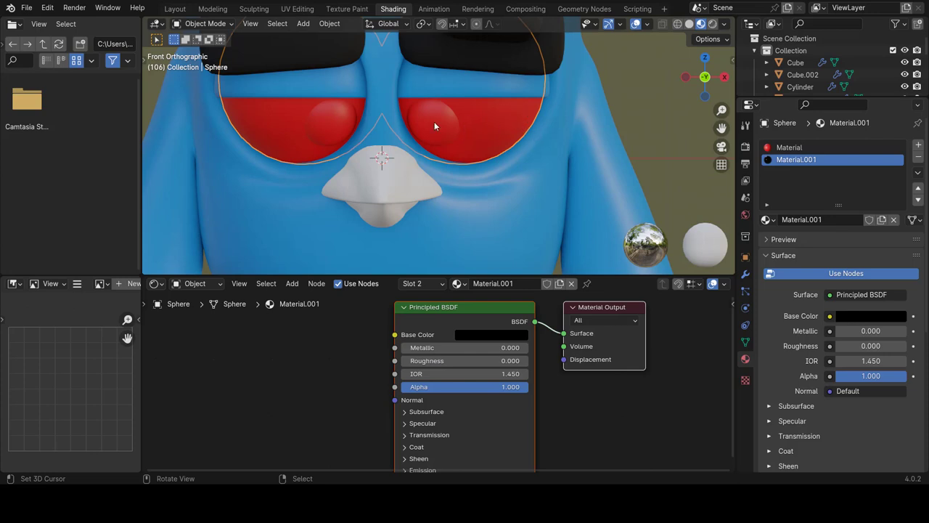
- In Edit Mode, select the linked eyeball geometry and assign the black Material.001 to it
{"action": "key", "text": "Tab"}
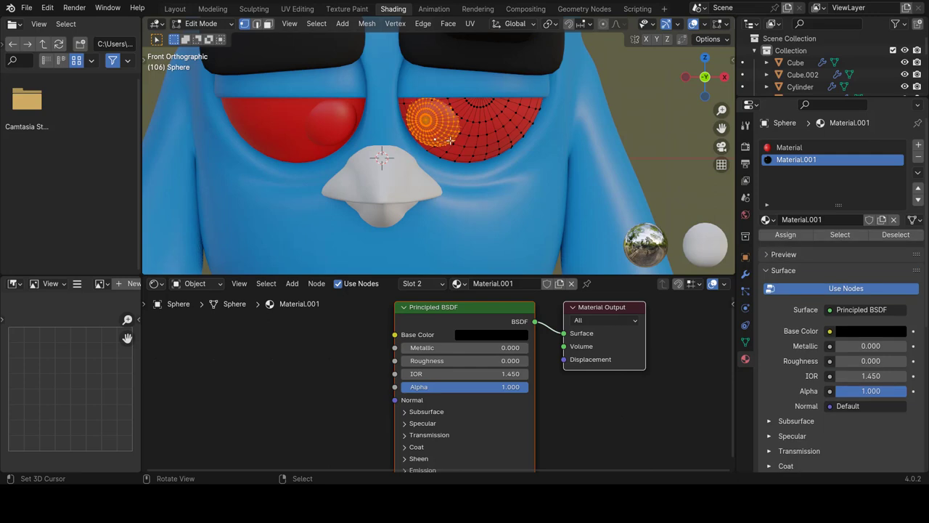
{"action": "left_click", "coordinate": [784, 147]}
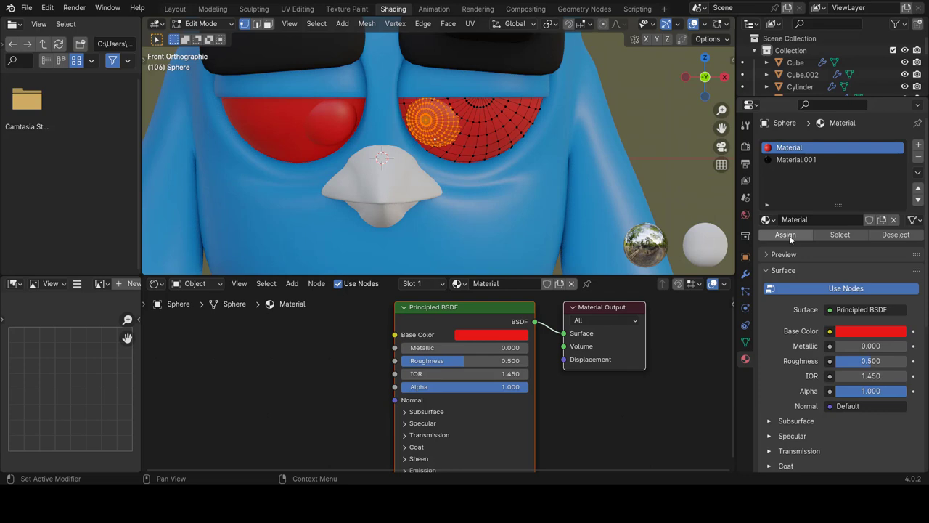
{"action": "left_click", "coordinate": [498, 127]}
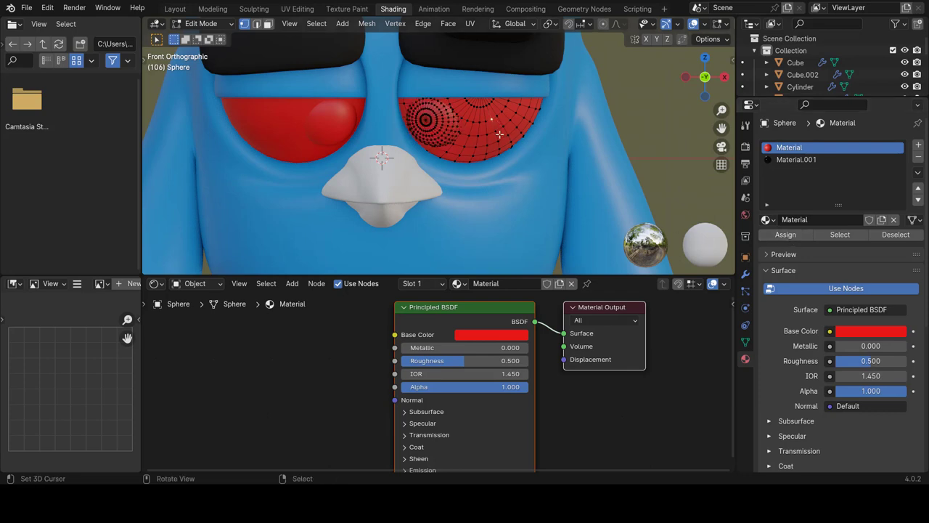
{"action": "key", "text": "ctrl+l"}
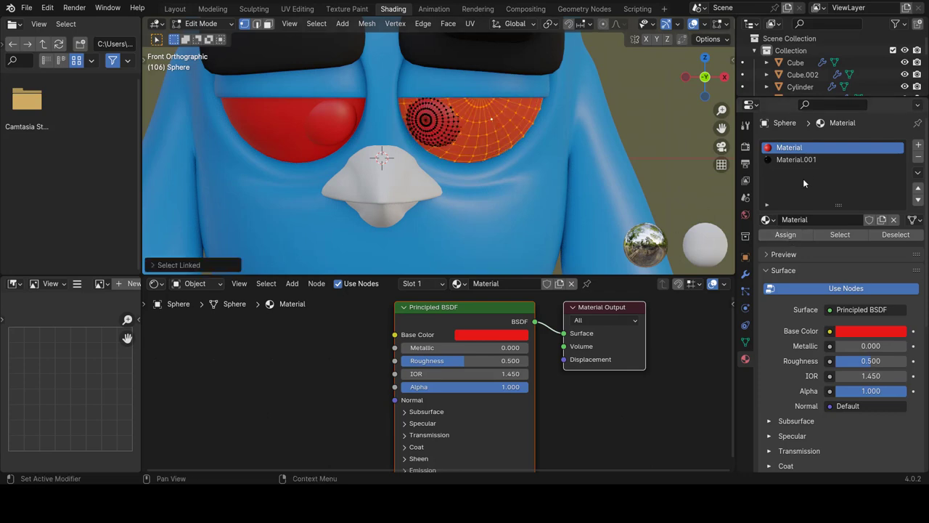
{"action": "left_click", "coordinate": [807, 160]}
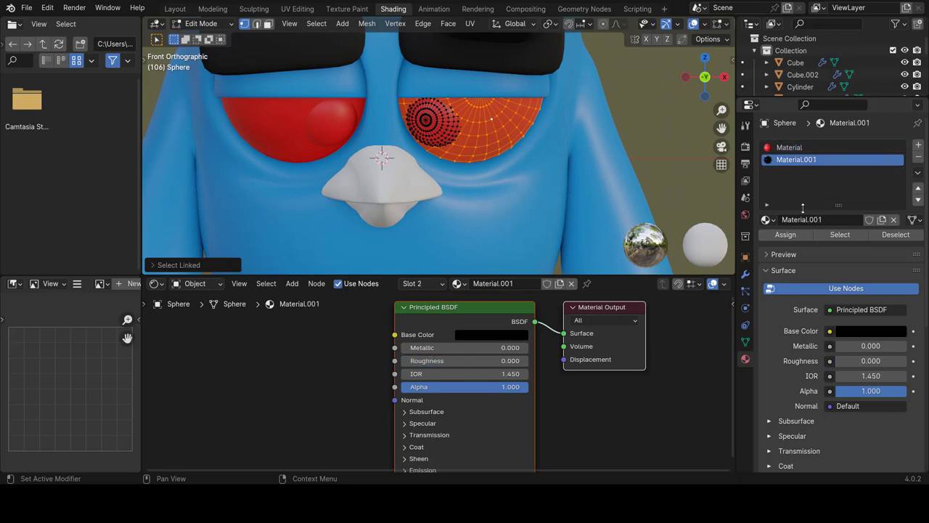
{"action": "left_click", "coordinate": [795, 236]}
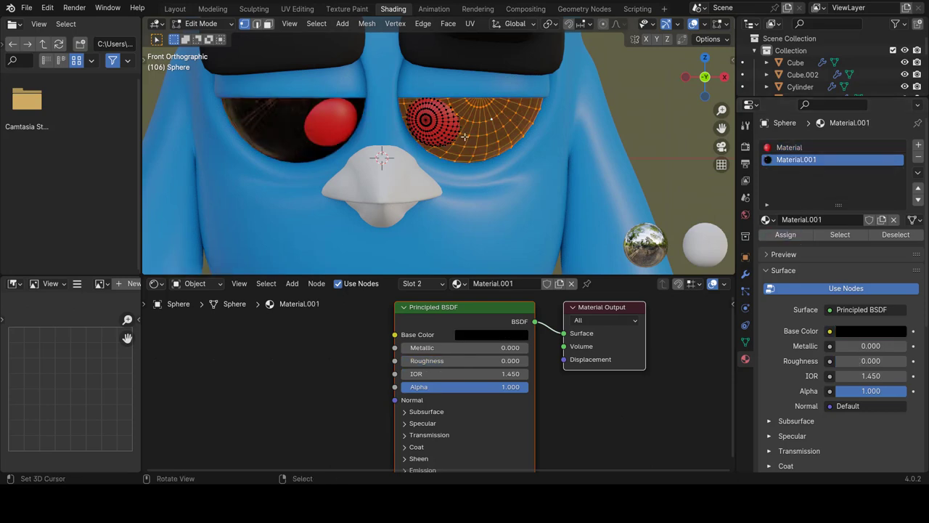
{"action": "key", "text": "Tab"}
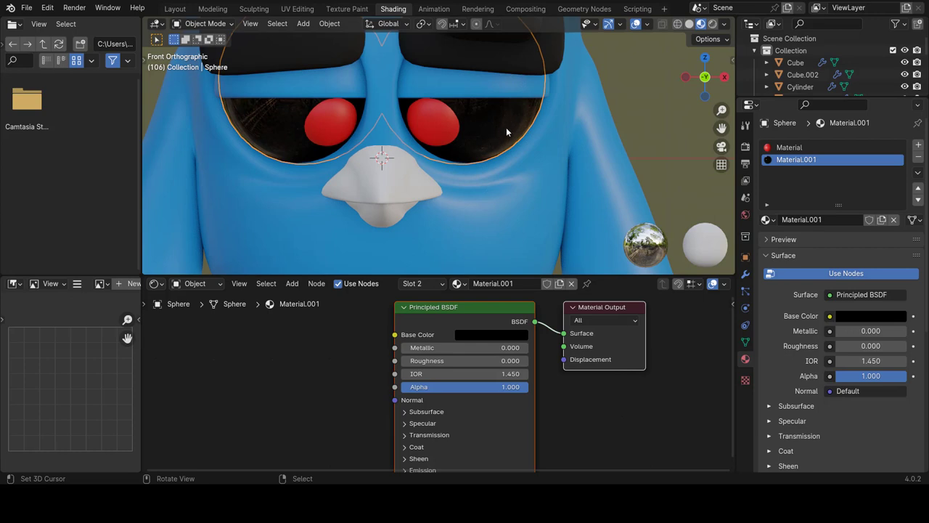
{"action": "scroll", "coordinate": [441, 117], "scroll_direction": "down", "scroll_amount": 2}
{"action": "scroll", "coordinate": [471, 131], "scroll_direction": "down", "scroll_amount": 2}
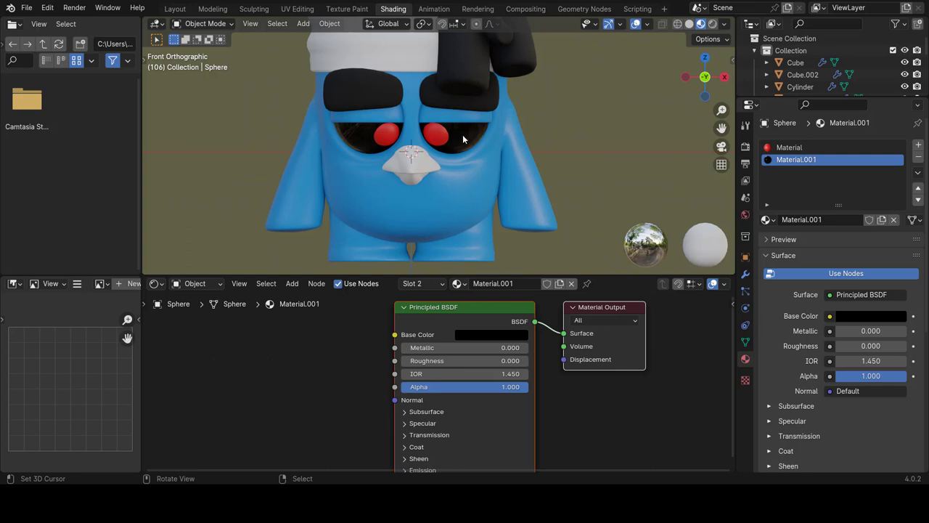
- In Edit Mode, select the linked pupil geometry and assign the black Material.001 to it
{"action": "left_click", "coordinate": [463, 138]}
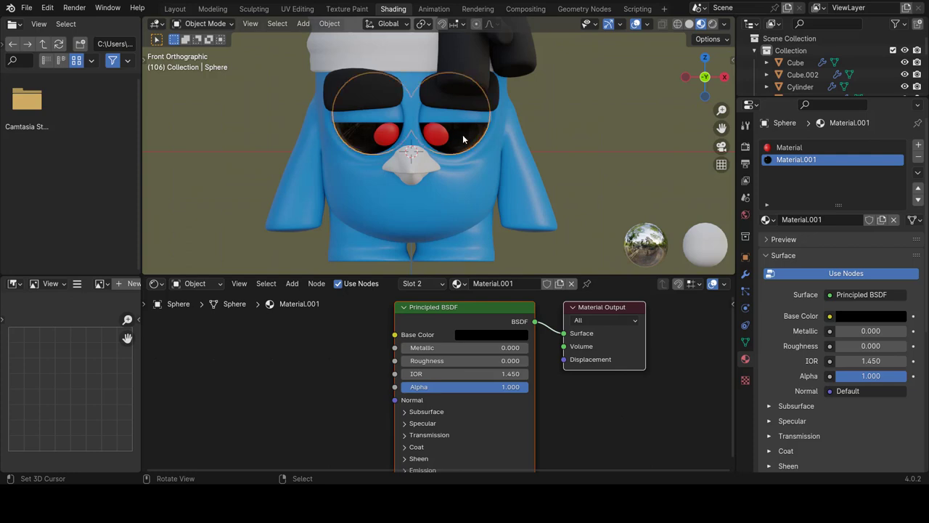
{"action": "key", "text": "Tab"}
{"action": "scroll", "coordinate": [465, 152], "scroll_direction": "up", "scroll_amount": 2}
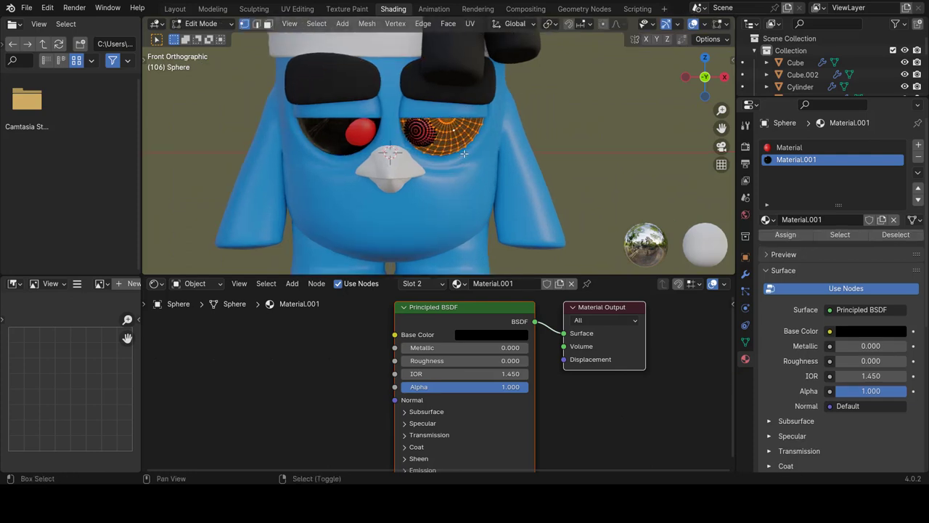
{"action": "scroll", "coordinate": [463, 153], "scroll_direction": "up", "scroll_amount": 2}
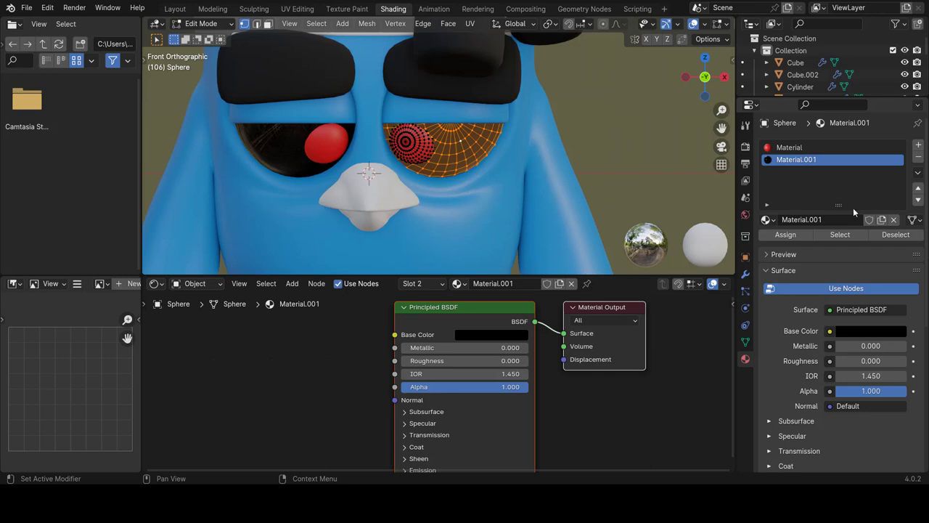
{"action": "key", "text": "alt+a"}
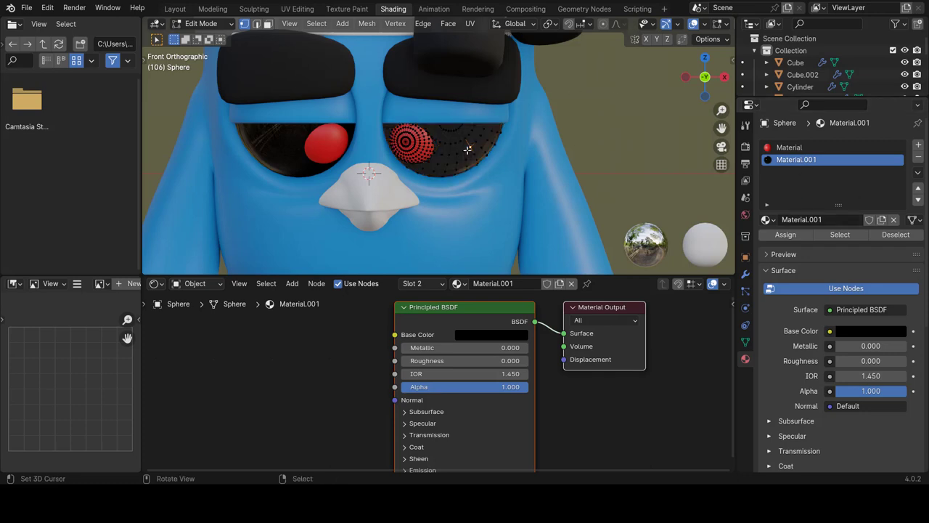
{"action": "key", "text": "l"}
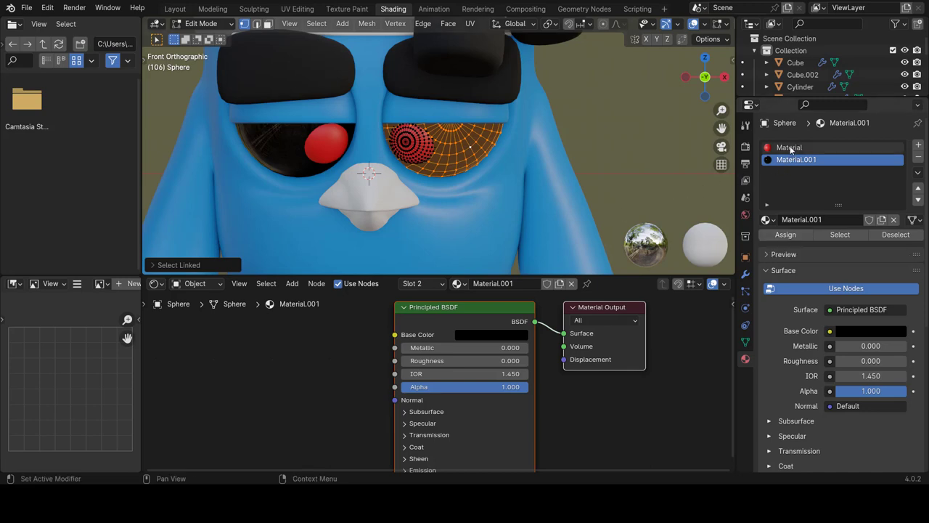
{"action": "left_click", "coordinate": [414, 149]}
{"action": "key", "text": "l"}
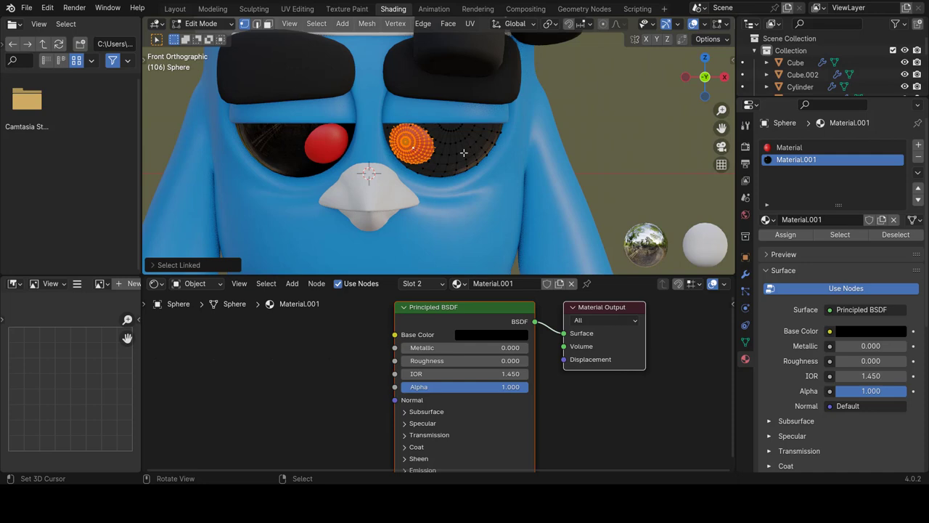
{"action": "left_click", "coordinate": [784, 234]}
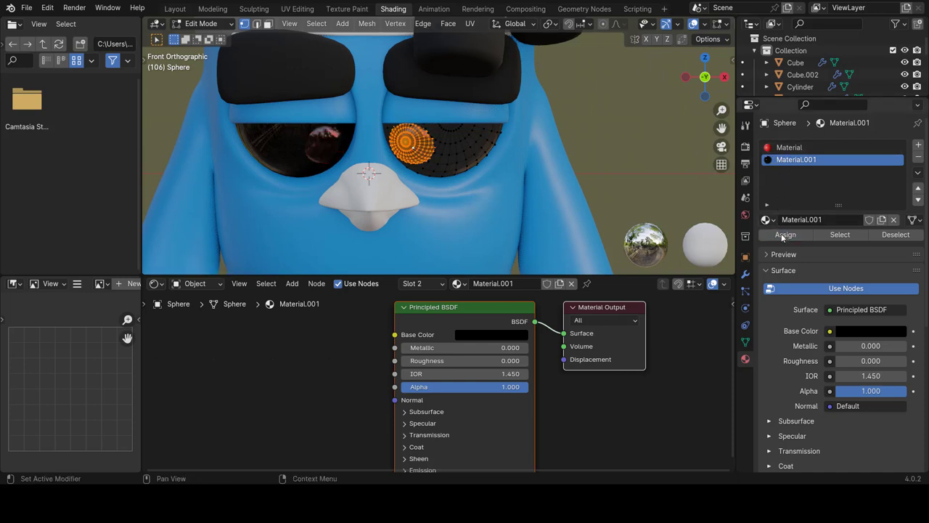
{"action": "left_click", "coordinate": [470, 146]}
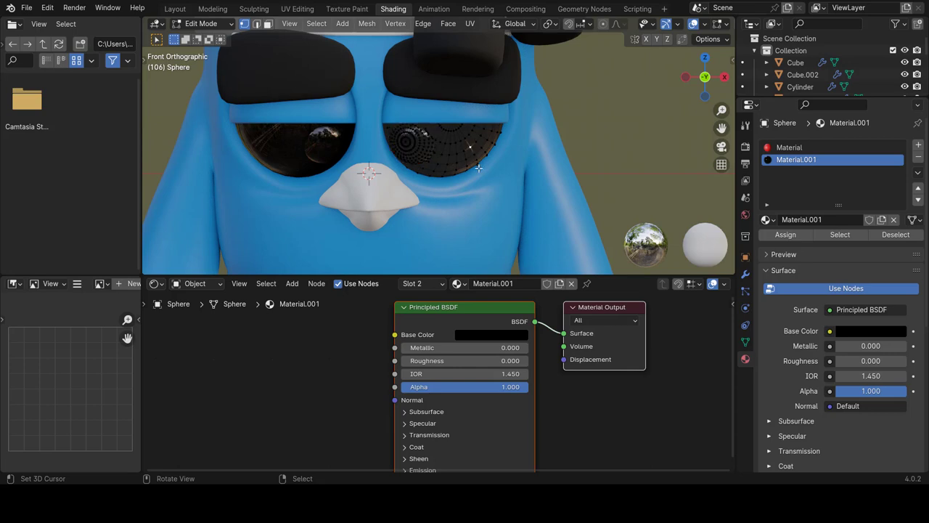
{"action": "key", "text": "ctrl+l"}
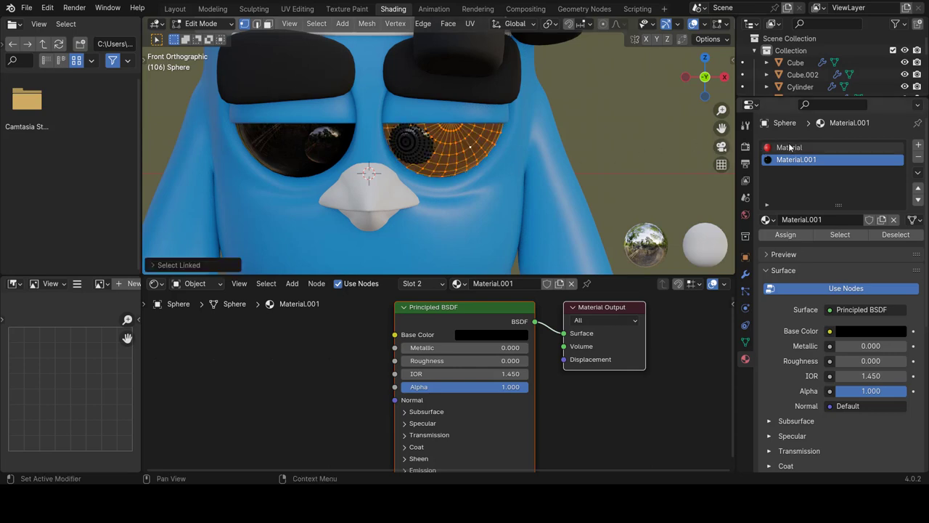
- Assign the first material to the eye-white faces and set its base colour to RGB 1.0 white
{"action": "left_click", "coordinate": [790, 148]}
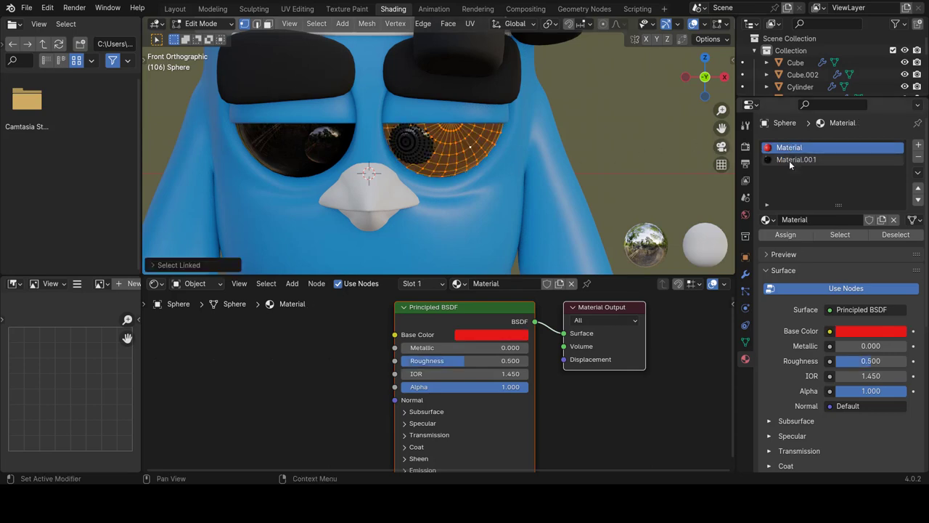
{"action": "left_click", "coordinate": [787, 236]}
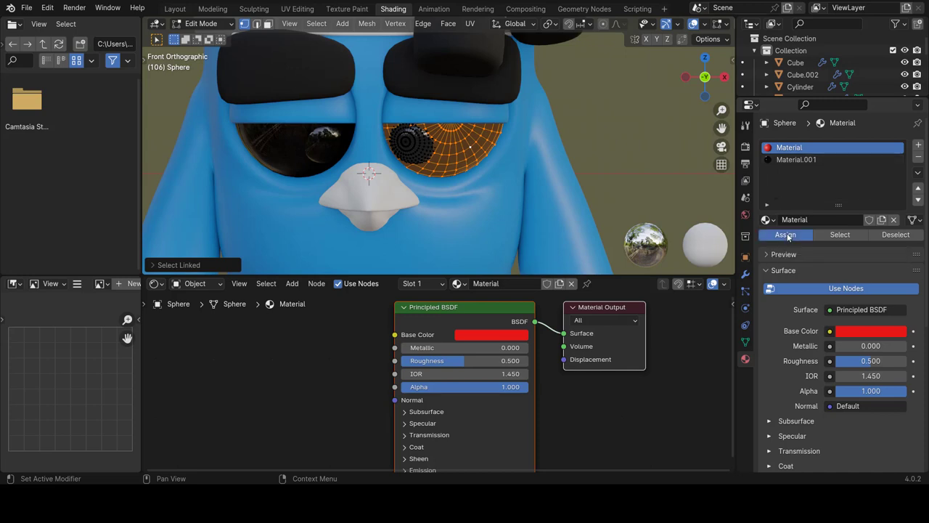
{"action": "left_click", "coordinate": [498, 337]}
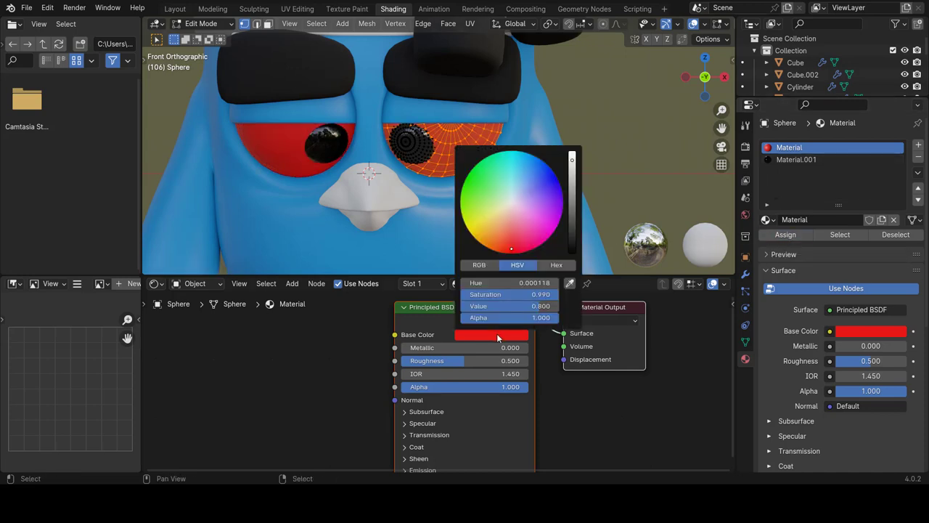
{"action": "left_click", "coordinate": [511, 201]}
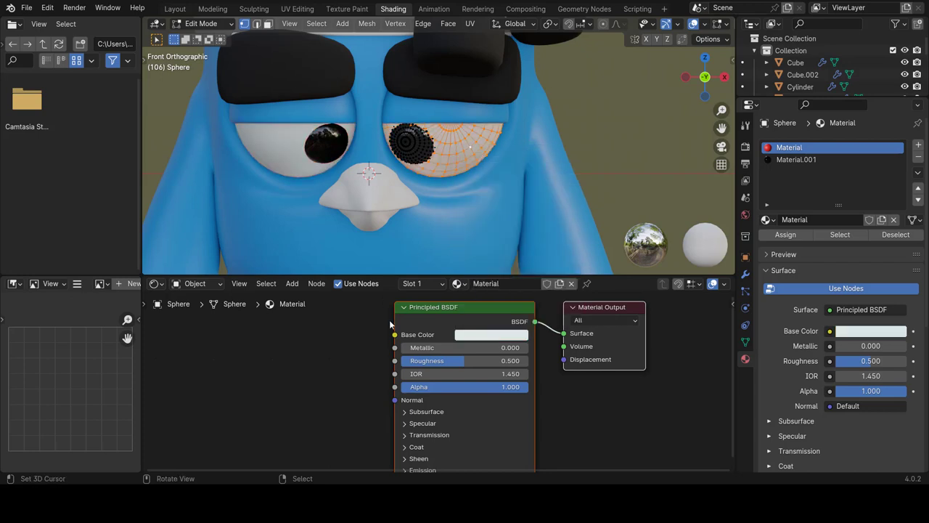
{"action": "left_click", "coordinate": [498, 340]}
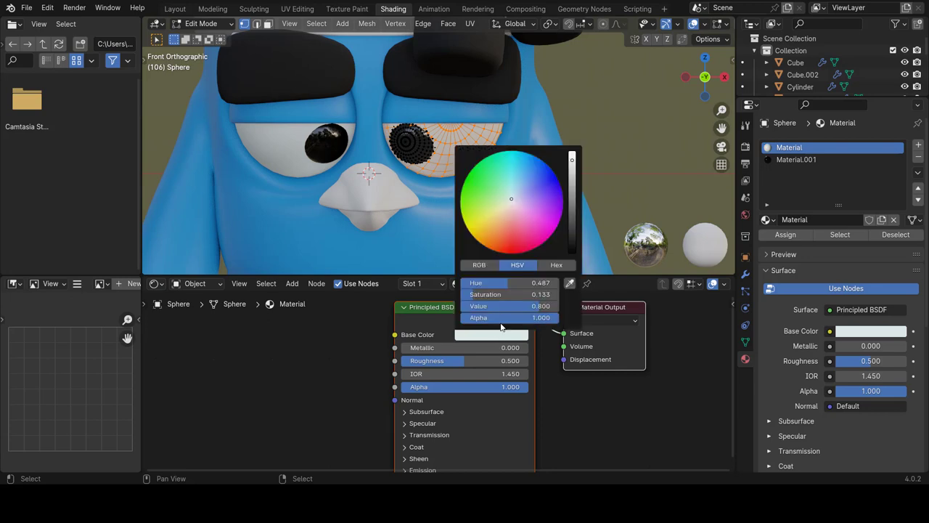
{"action": "left_click", "coordinate": [477, 266]}
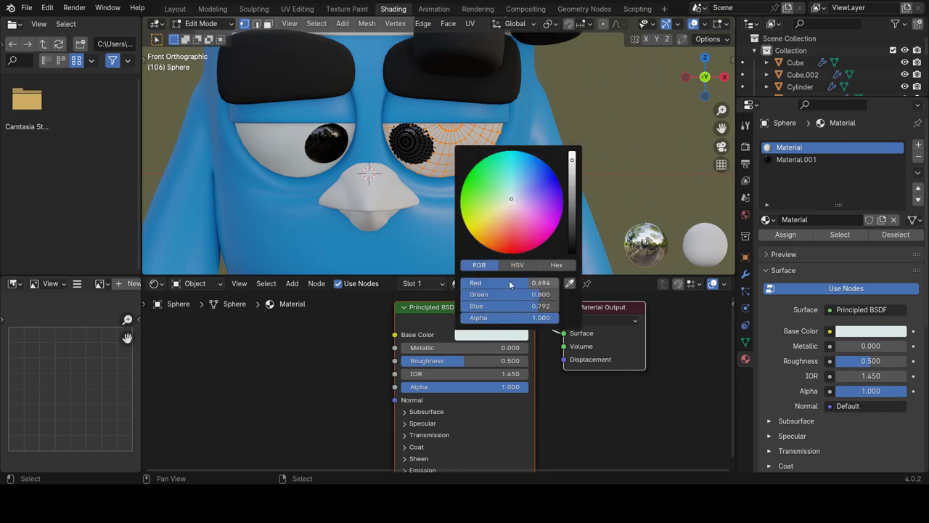
{"action": "mouse_move", "coordinate": [508, 281]}
{"action": "left_mouse_down"}
{"action": "mouse_move", "coordinate": [553, 290]}
{"action": "mouse_move", "coordinate": [559, 306]}
{"action": "left_mouse_up"}
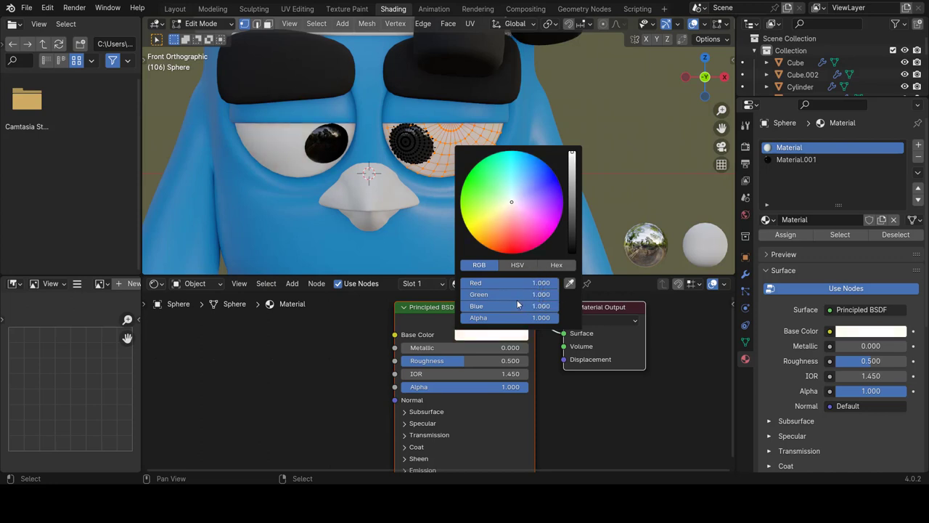
- Lower the eye material's Roughness to 0 and start renaming it 'white sm…'
{"action": "key", "text": "Tab"}
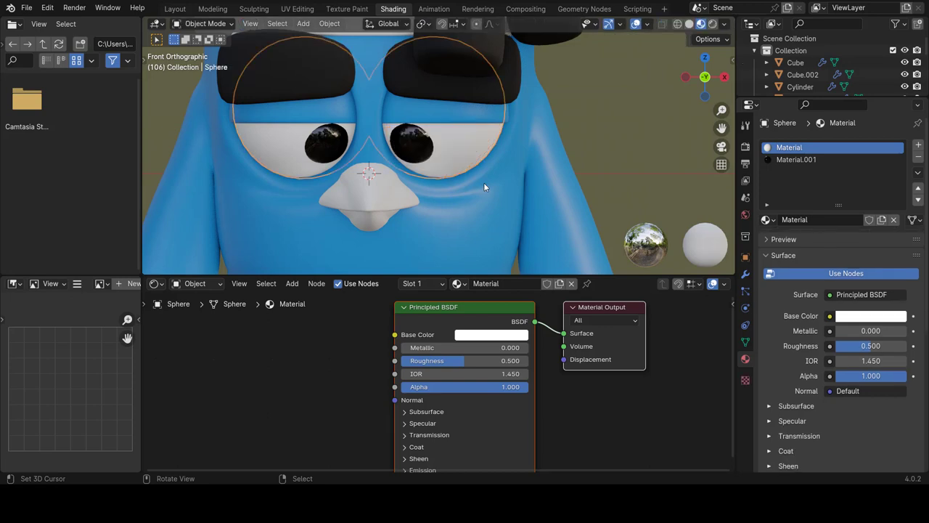
{"action": "scroll", "coordinate": [483, 182], "scroll_direction": "down", "scroll_amount": 5}
{"action": "scroll", "coordinate": [483, 182], "scroll_direction": "down", "scroll_amount": 1}
{"action": "scroll", "coordinate": [496, 178], "scroll_direction": "down", "scroll_amount": 1}
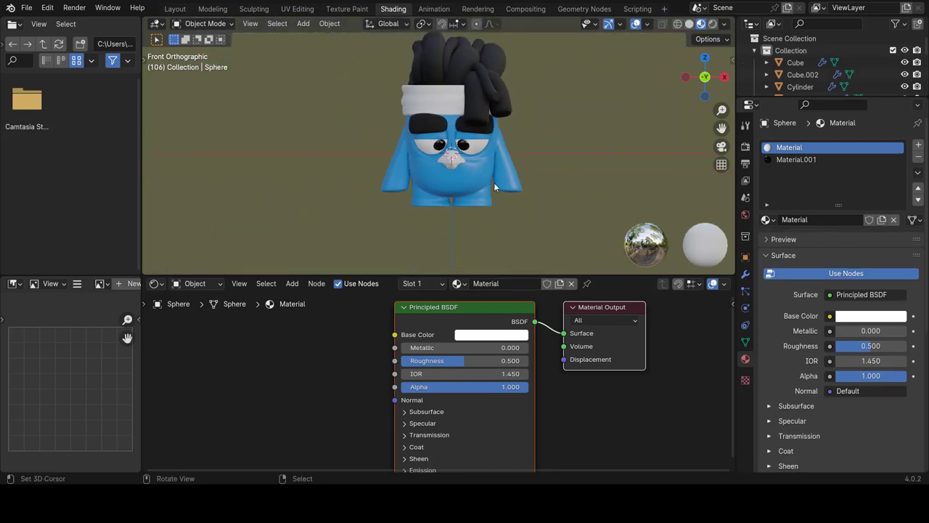
{"action": "scroll", "coordinate": [495, 181], "scroll_direction": "up", "scroll_amount": 1}
{"action": "scroll", "coordinate": [496, 179], "scroll_direction": "up", "scroll_amount": 2}
{"action": "scroll", "coordinate": [497, 178], "scroll_direction": "up", "scroll_amount": 2}
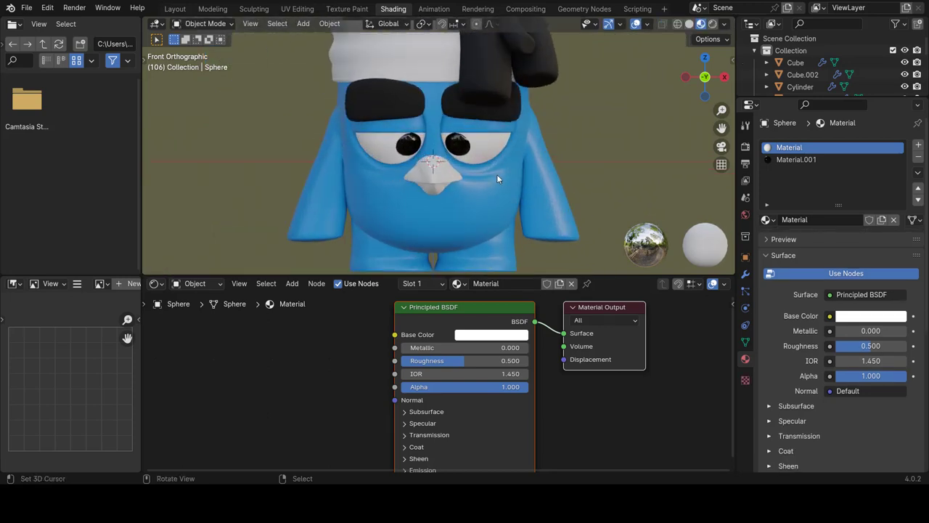
{"action": "scroll", "coordinate": [469, 144], "scroll_direction": "up", "scroll_amount": 3}
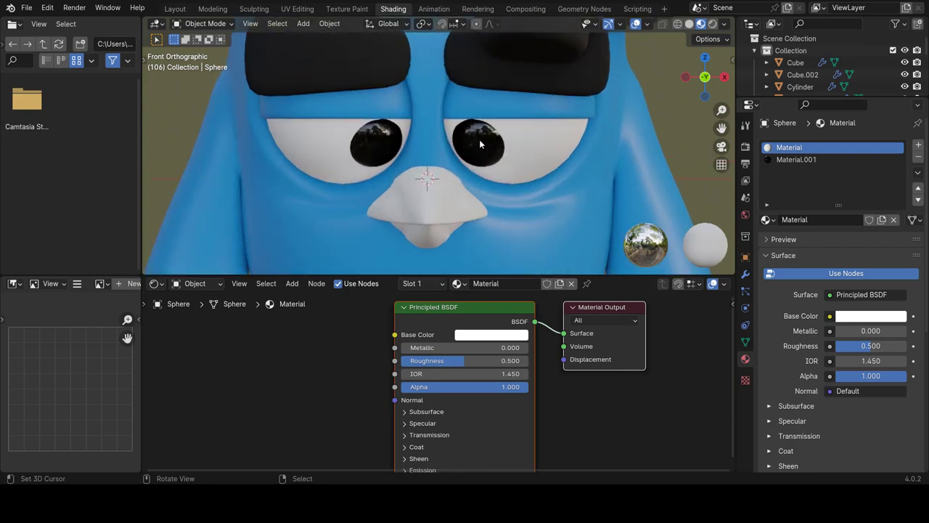
{"action": "left_click", "coordinate": [556, 147]}
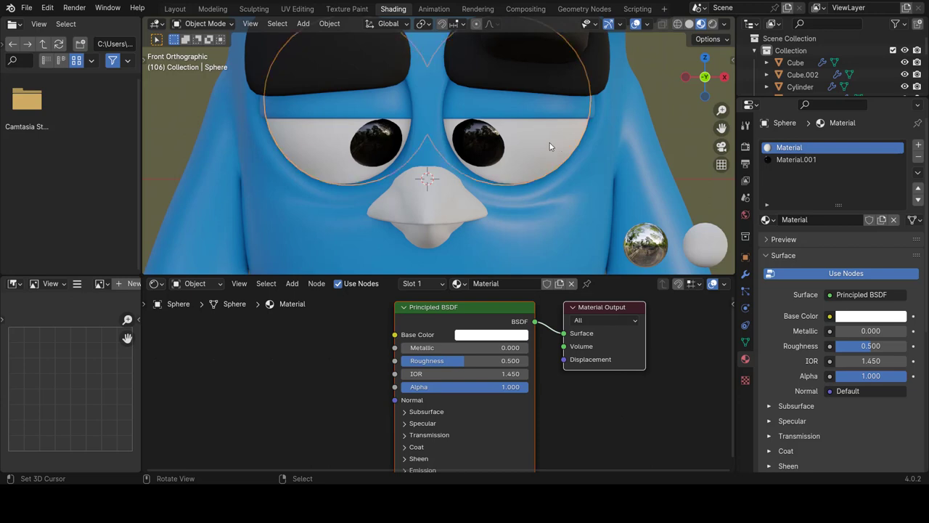
{"action": "left_click_drag", "start_coordinate": [466, 361], "coordinate": [404, 361]}
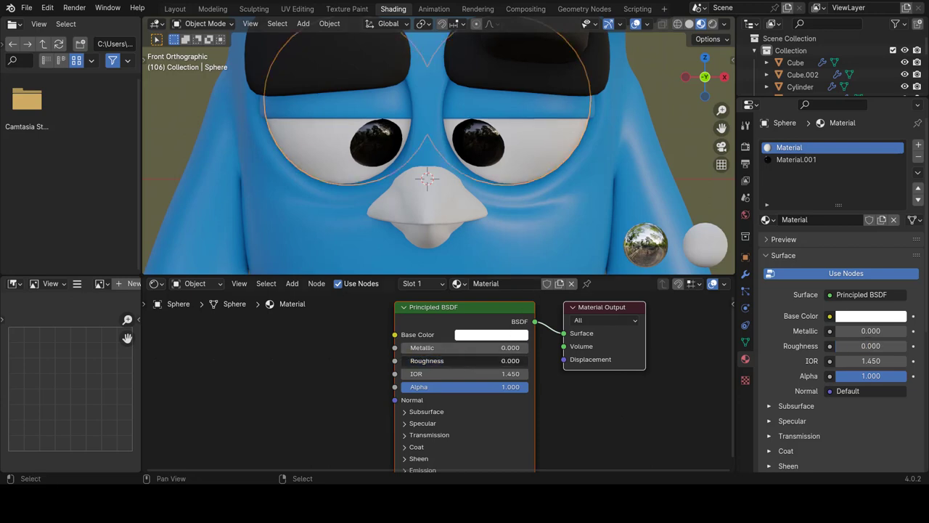
{"action": "left_click", "coordinate": [499, 283]}
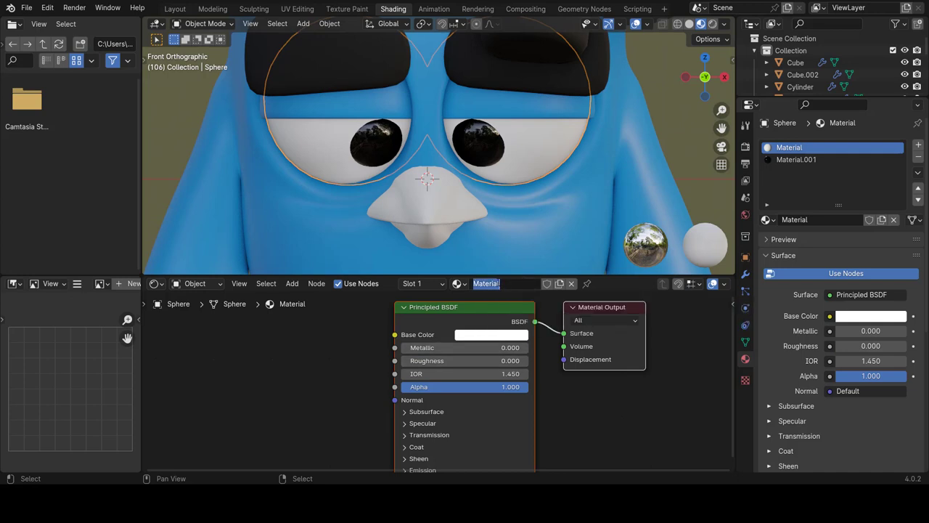
{"action": "type", "text": "whi"}
{"action": "type", "text": "te smooth"}
- Confirm the material name 'white smooth', zoom out, and select the beak
{"action": "key", "text": "Return"}
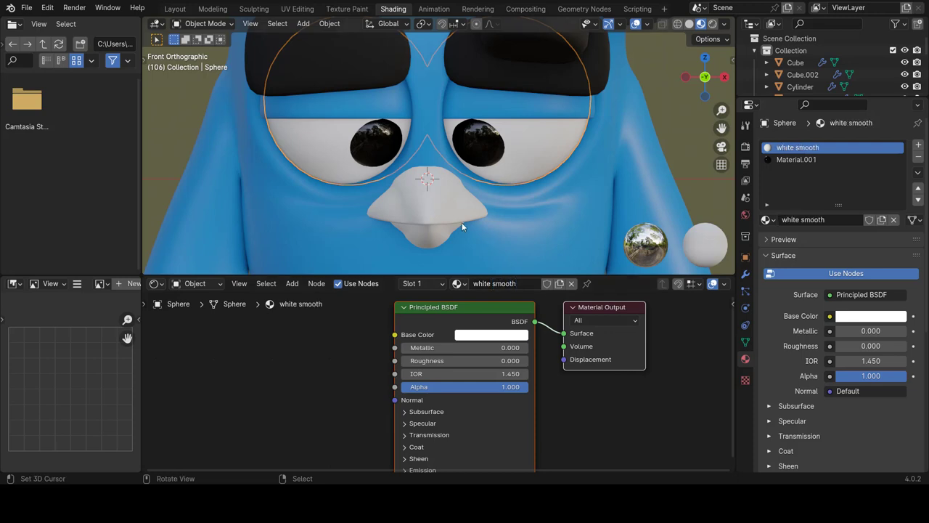
{"action": "scroll", "coordinate": [482, 210], "scroll_direction": "down", "scroll_amount": 2}
{"action": "scroll", "coordinate": [486, 200], "scroll_direction": "down", "scroll_amount": 2}
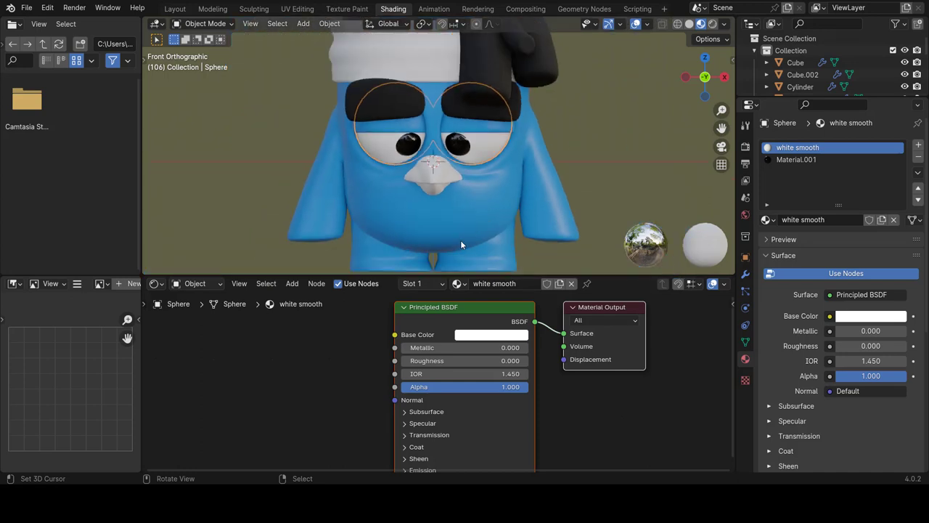
{"action": "left_click", "coordinate": [439, 180]}
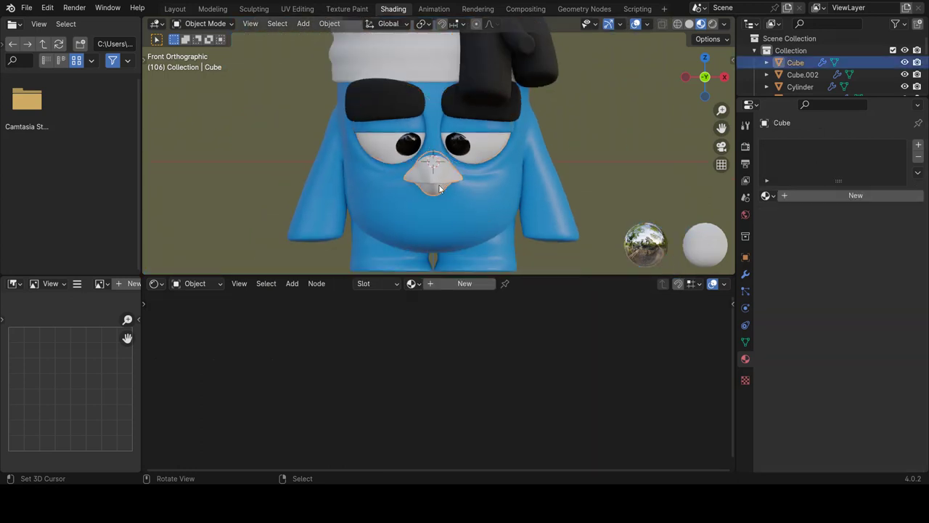
- Create a beak material named 'orange' with an orange base colour and Roughness 0.165
{"action": "left_click", "coordinate": [468, 284]}
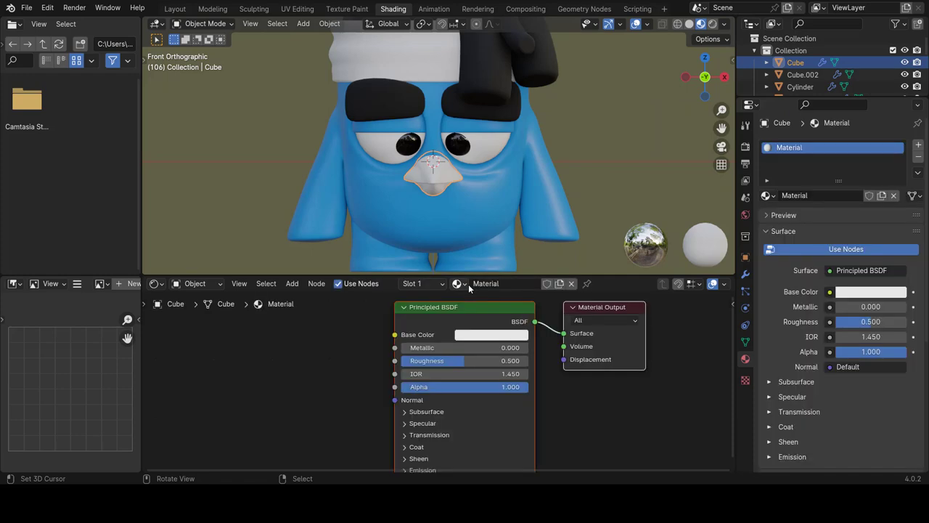
{"action": "double_click", "coordinate": [490, 284]}
{"action": "type", "text": "oran"}
{"action": "type", "text": "ge"}
{"action": "key", "text": "Return"}
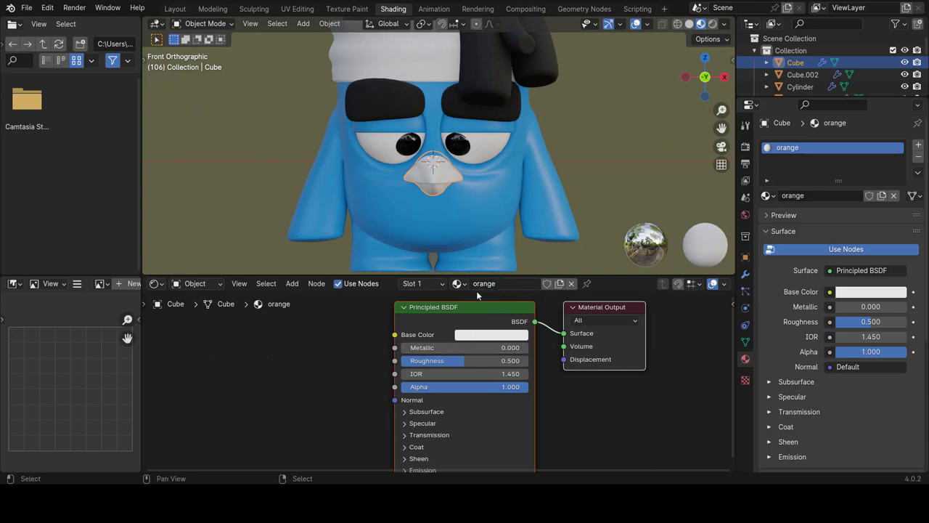
{"action": "left_click", "coordinate": [473, 336]}
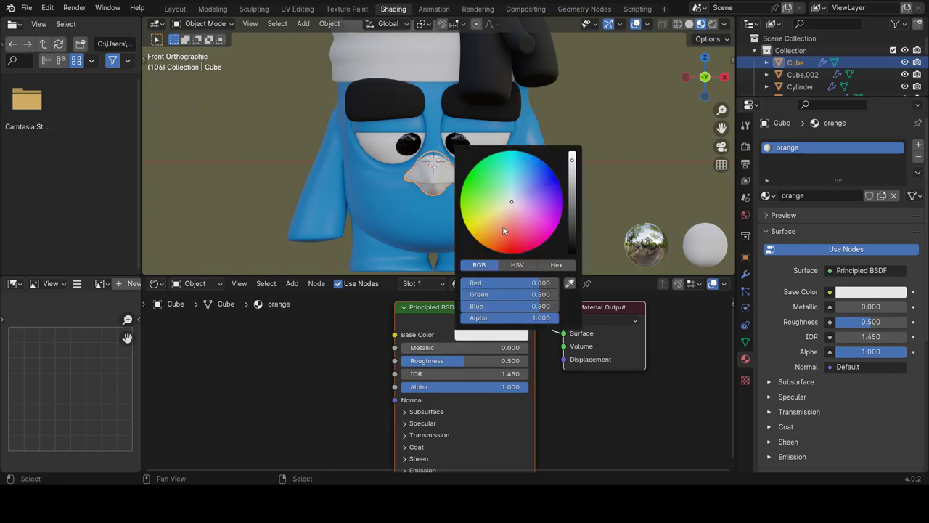
{"action": "left_click_drag", "start_coordinate": [503, 226], "coordinate": [495, 237]}
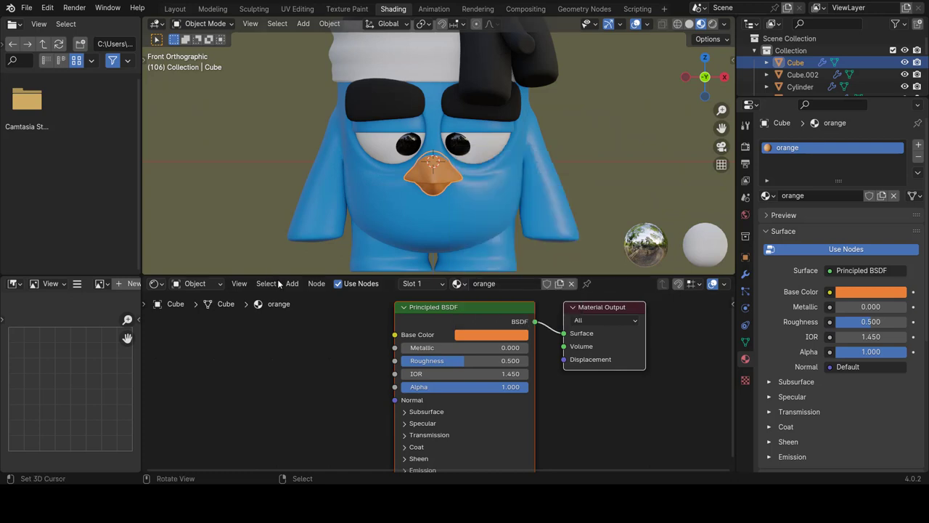
{"action": "scroll", "coordinate": [465, 367], "scroll_direction": "up", "scroll_amount": 2}
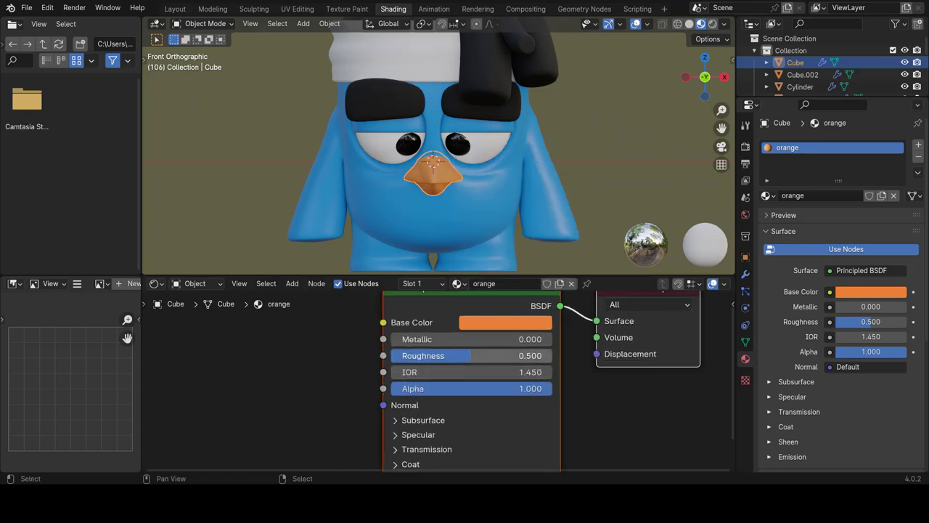
{"action": "left_click_drag", "start_coordinate": [471, 355], "coordinate": [418, 355]}
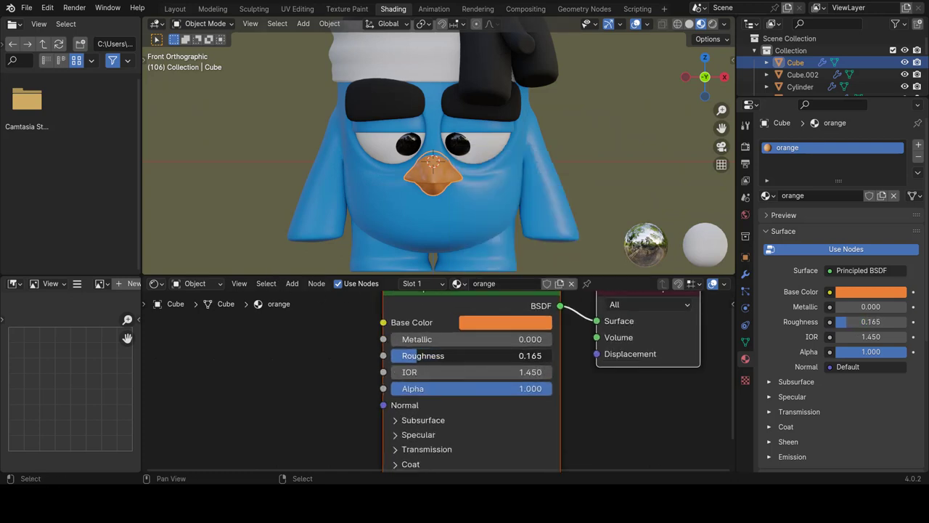
{"action": "scroll", "coordinate": [484, 218], "scroll_direction": "up", "scroll_amount": 4}
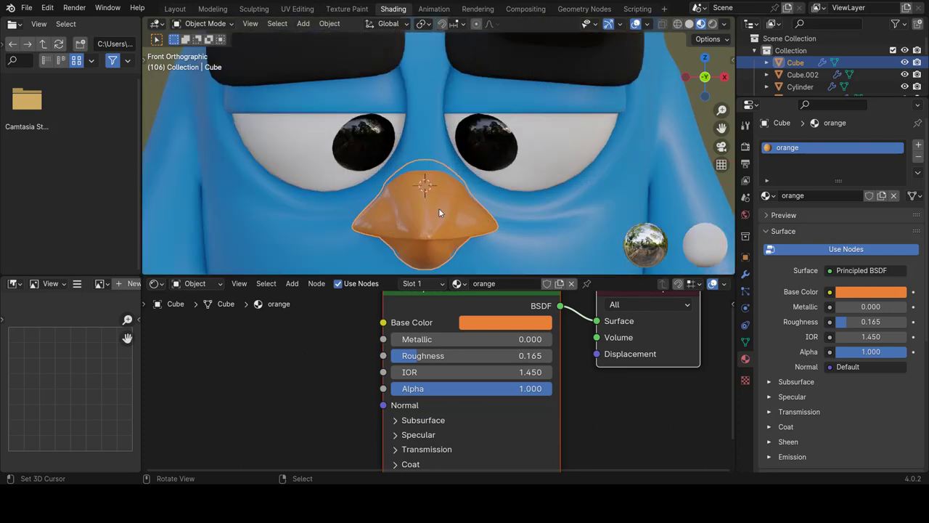
- Zoom around the bird and reselect the beak
{"action": "scroll", "coordinate": [439, 208], "scroll_direction": "down", "scroll_amount": 3}
{"action": "scroll", "coordinate": [443, 211], "scroll_direction": "down", "scroll_amount": 3}
{"action": "scroll", "coordinate": [469, 198], "scroll_direction": "down", "scroll_amount": 2}
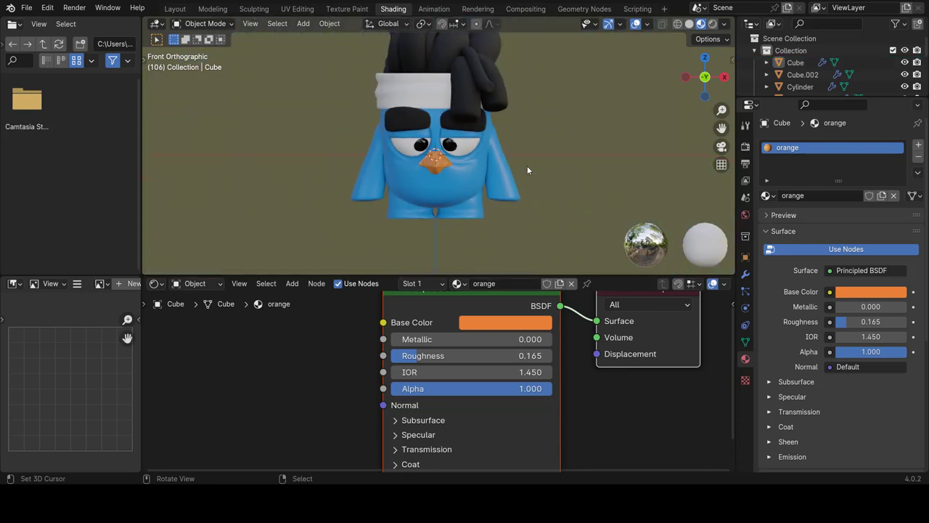
{"action": "scroll", "coordinate": [489, 177], "scroll_direction": "up", "scroll_amount": 3}
{"action": "scroll", "coordinate": [489, 177], "scroll_direction": "up", "scroll_amount": 1}
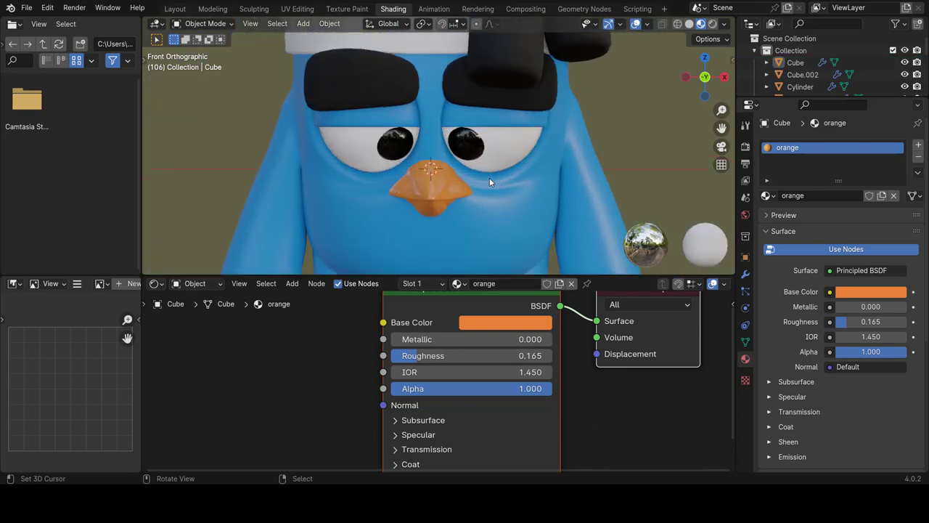
{"action": "left_click", "coordinate": [442, 185]}
- Orbit to a side view of the head and select the headband, Cylinder.002
{"action": "scroll", "coordinate": [431, 173], "scroll_direction": "down", "scroll_amount": 3}
{"action": "scroll", "coordinate": [428, 160], "scroll_direction": "up", "scroll_amount": 2}
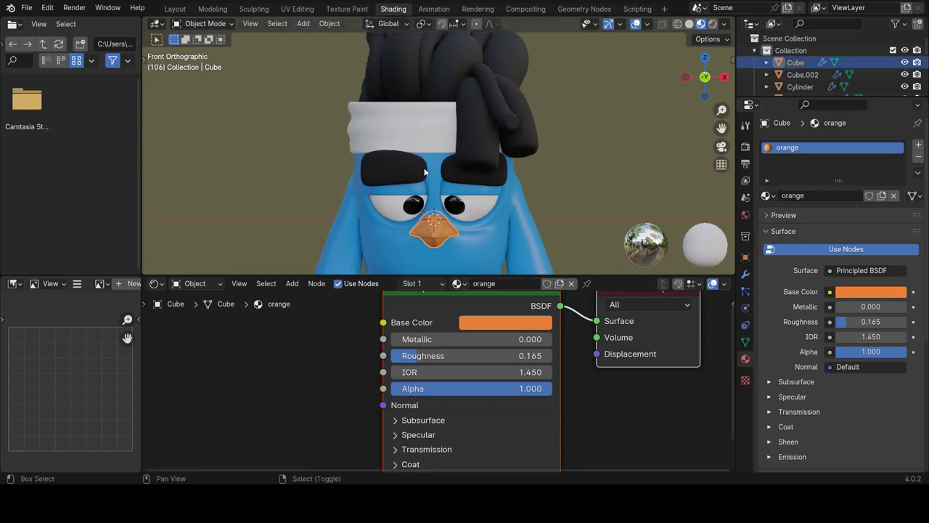
{"action": "scroll", "coordinate": [421, 146], "scroll_direction": "up", "scroll_amount": 1}
{"action": "mouse_move", "coordinate": [417, 135]}
{"action": "middle_mouse_down"}
{"action": "mouse_move", "coordinate": [597, 201]}
{"action": "mouse_move", "coordinate": [435, 124]}
{"action": "mouse_move", "coordinate": [333, 135]}
{"action": "mouse_move", "coordinate": [336, 148]}
{"action": "middle_mouse_up"}
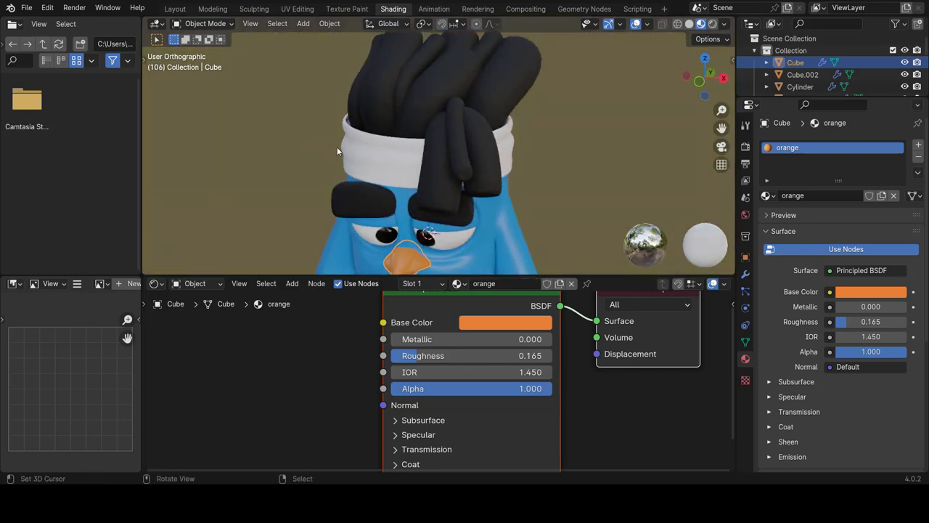
{"action": "mouse_move", "coordinate": [403, 177]}
{"action": "middle_mouse_down"}
{"action": "mouse_move", "coordinate": [513, 200]}
{"action": "mouse_move", "coordinate": [503, 169]}
{"action": "middle_mouse_up"}
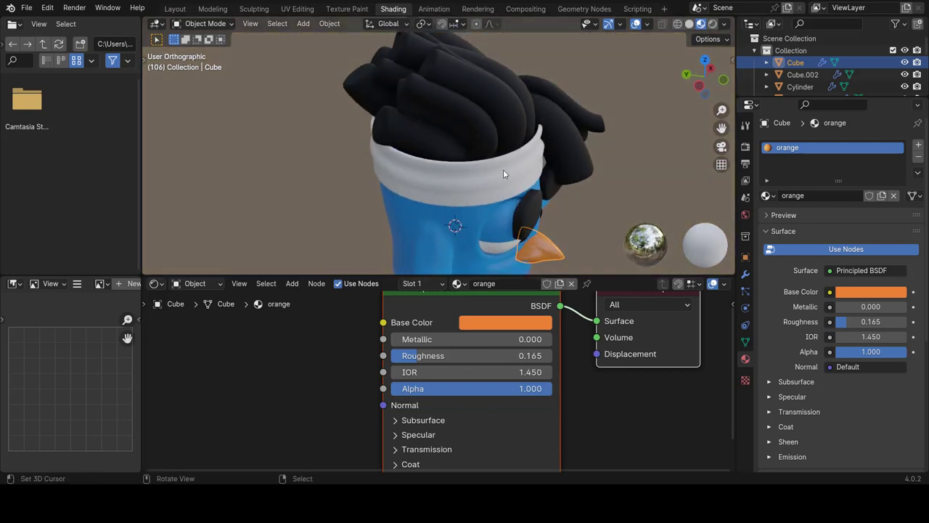
{"action": "left_click", "coordinate": [503, 169]}
{"action": "mouse_move", "coordinate": [498, 202]}
{"action": "middle_mouse_down"}
{"action": "mouse_move", "coordinate": [468, 178]}
{"action": "mouse_move", "coordinate": [483, 135]}
{"action": "middle_mouse_up"}
{"action": "scroll", "coordinate": [458, 171], "scroll_direction": "up", "scroll_amount": 3}
- In Edit Mode, extrude the headband's top edge loop and scale it inward
{"action": "key", "text": "Tab"}
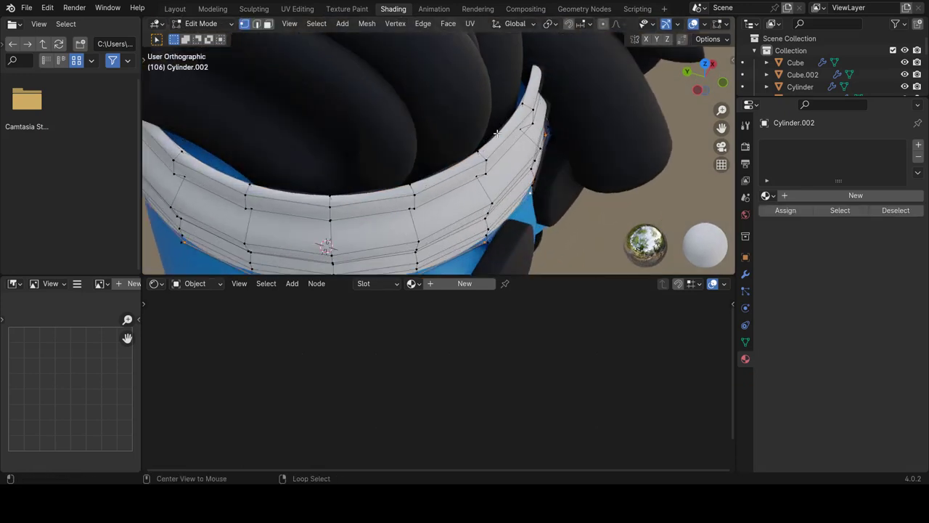
{"action": "left_click", "coordinate": [505, 163], "text": "alt"}
{"action": "key", "text": "e"}
{"action": "left_click", "coordinate": [507, 164]}
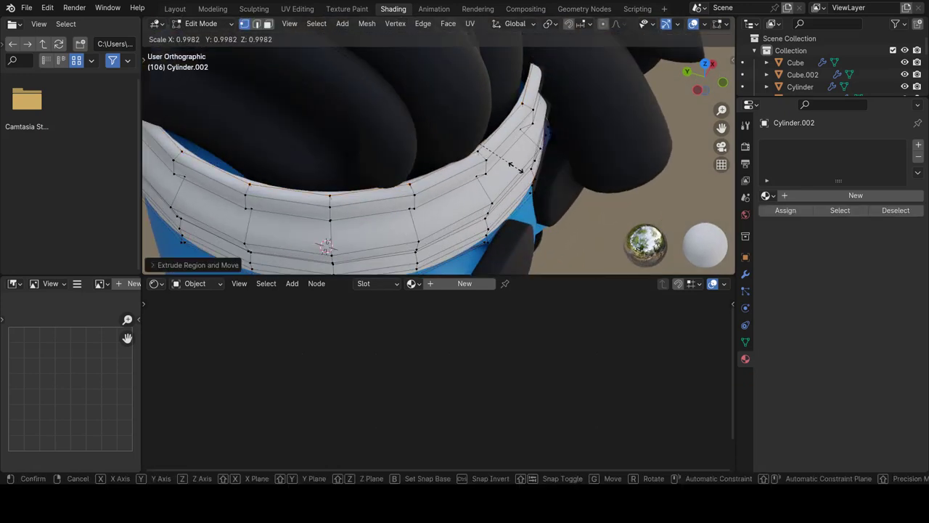
{"action": "key", "text": "s"}
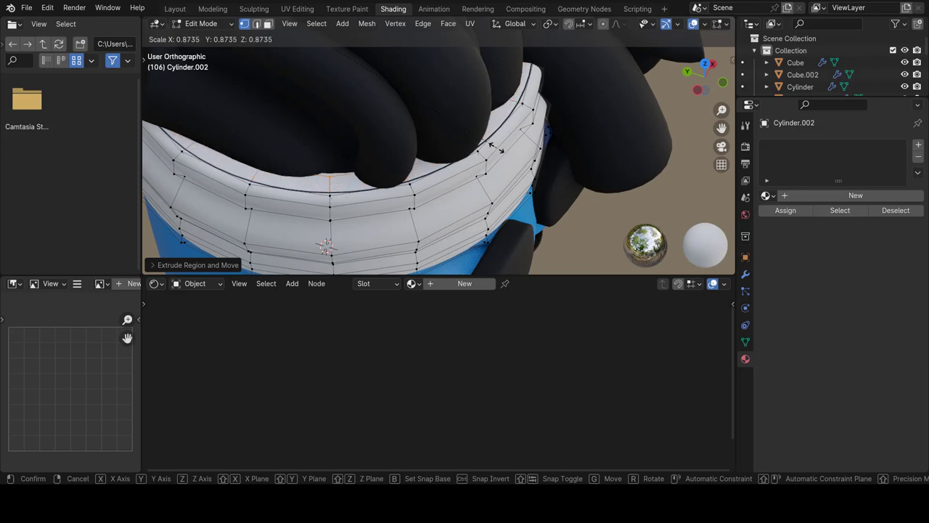
{"action": "left_click", "coordinate": [491, 144]}
- Extrude and shrink the new top loop inward again, then return to Object Mode in front view
{"action": "left_click", "coordinate": [505, 138], "text": "alt"}
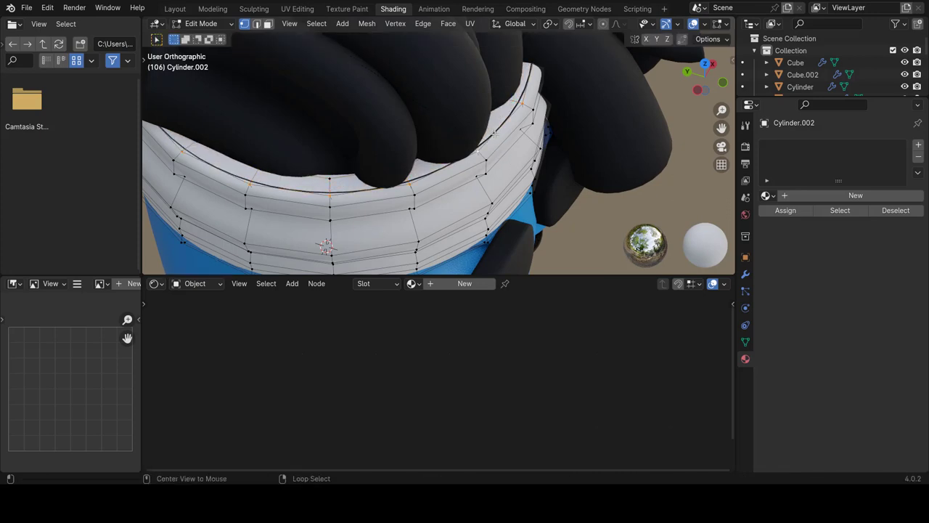
{"action": "key", "text": "e"}
{"action": "left_click", "coordinate": [522, 149]}
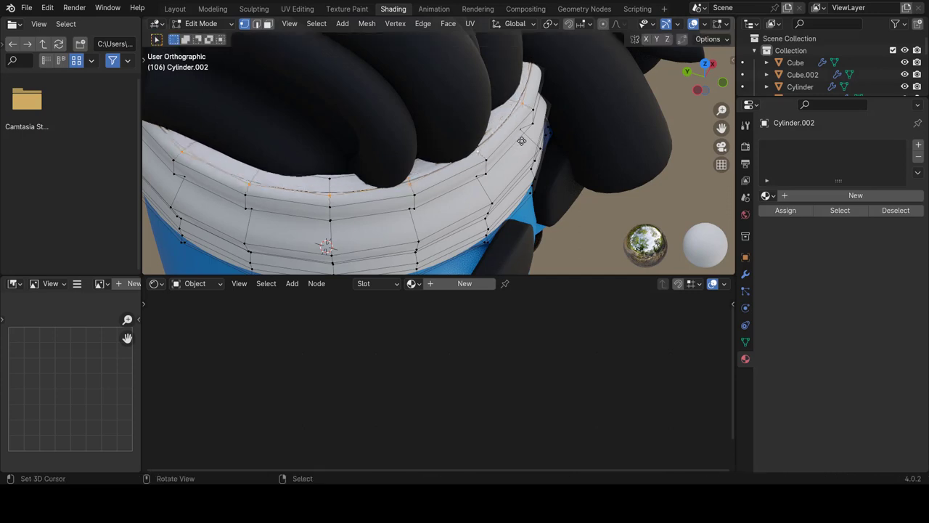
{"action": "key", "text": "s"}
{"action": "left_click", "coordinate": [528, 156]}
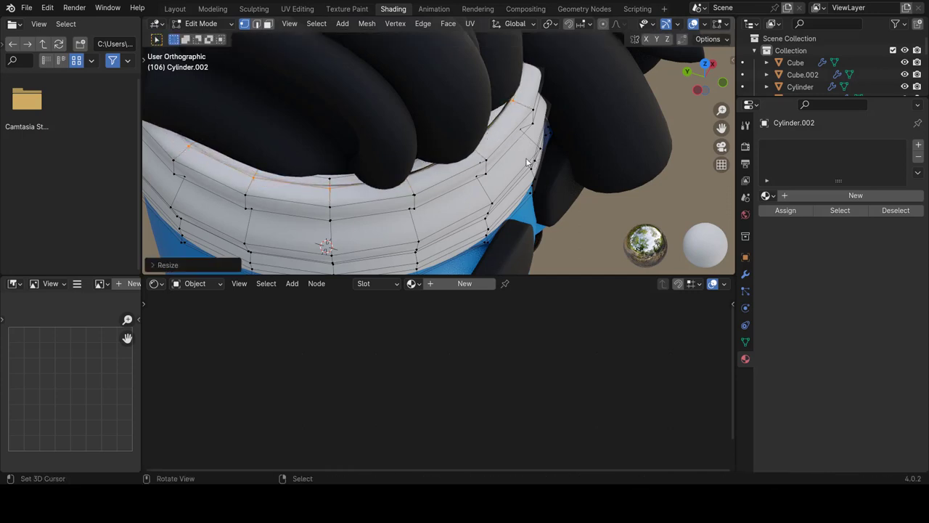
{"action": "key", "text": "Tab"}
{"action": "scroll", "coordinate": [509, 154], "scroll_direction": "down", "scroll_amount": 5}
{"action": "mouse_move", "coordinate": [508, 154]}
{"action": "middle_mouse_down"}
{"action": "mouse_move", "coordinate": [466, 153]}
{"action": "mouse_move", "coordinate": [448, 115]}
{"action": "mouse_move", "coordinate": [524, 79]}
{"action": "mouse_move", "coordinate": [521, 104]}
{"action": "mouse_move", "coordinate": [467, 123]}
{"action": "middle_mouse_up"}
{"action": "key", "text": "KP_1"}
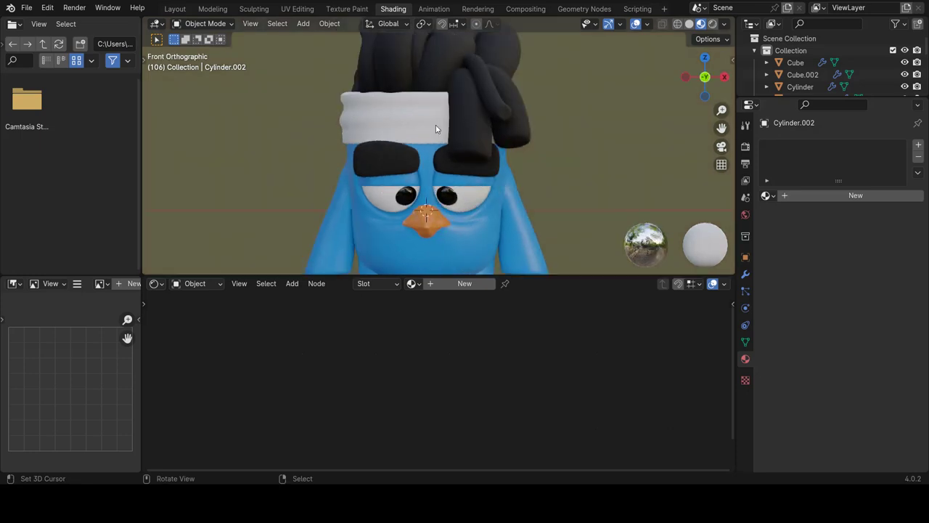
{"action": "left_click", "coordinate": [436, 127]}
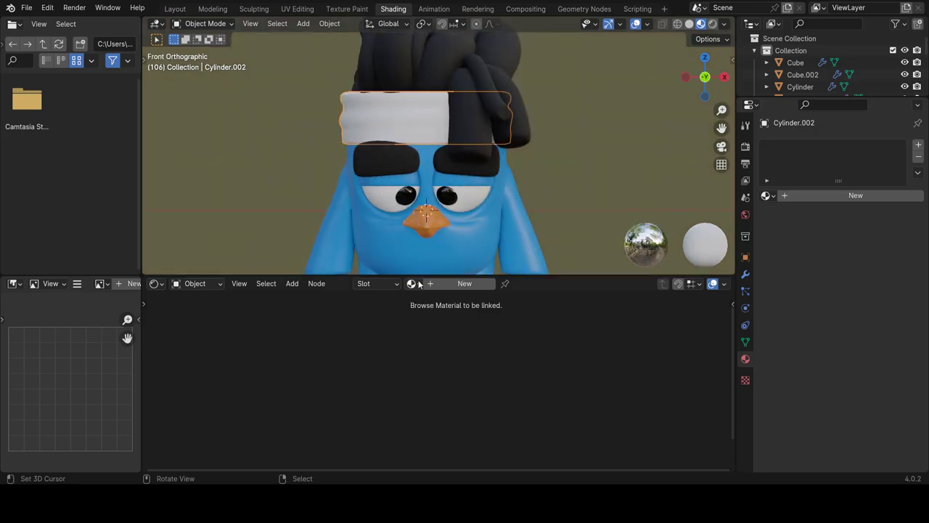
{"action": "scroll", "coordinate": [461, 201], "scroll_direction": "down", "scroll_amount": 1}
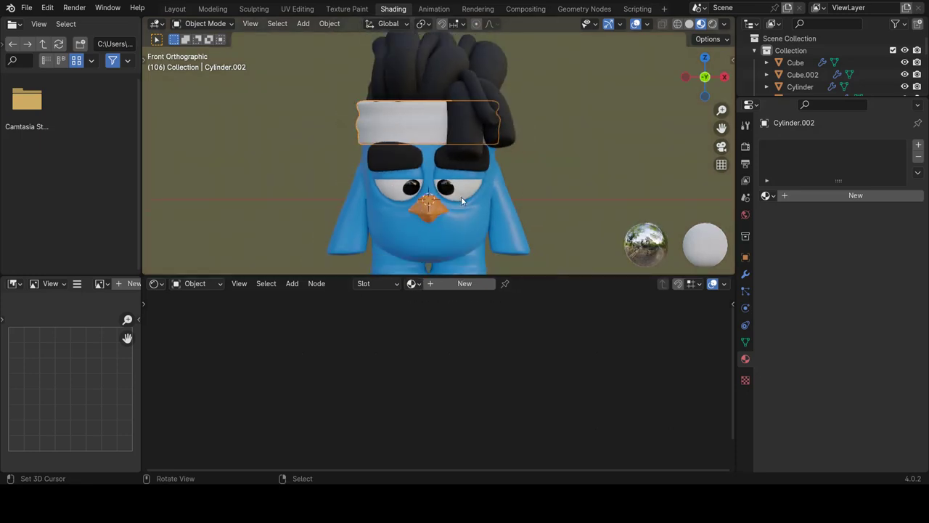
{"action": "scroll", "coordinate": [461, 201], "scroll_direction": "down", "scroll_amount": 1}
{"action": "left_click", "coordinate": [473, 209]}
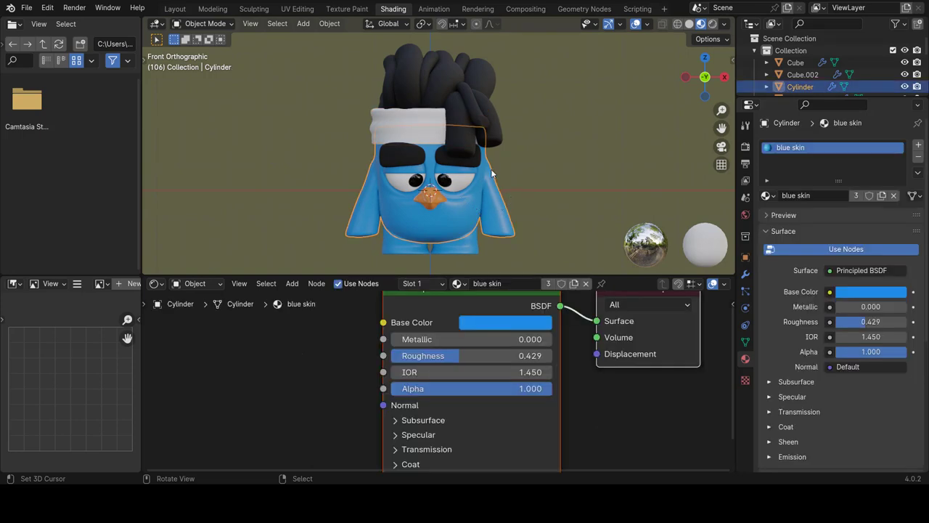
{"action": "middle_click_drag", "start_coordinate": [561, 178], "coordinate": [377, 189]}
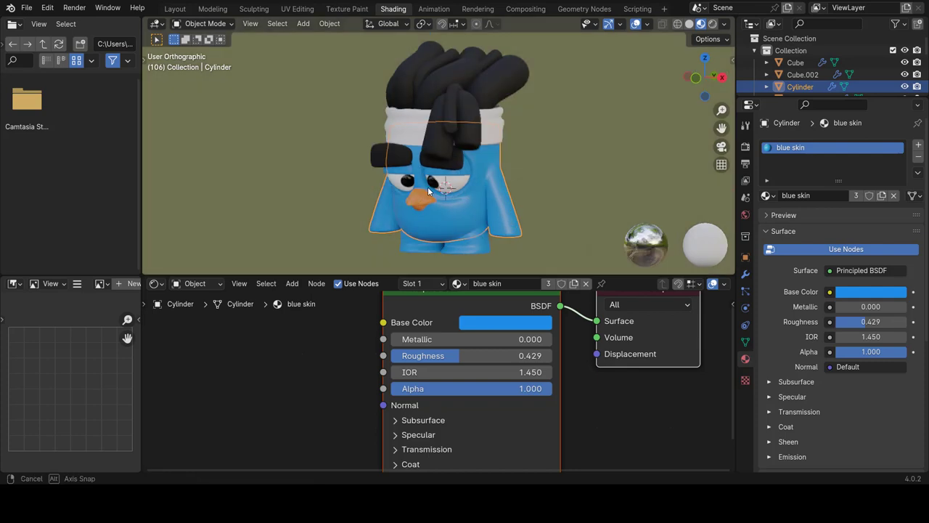
{"action": "key", "text": "KP_1"}
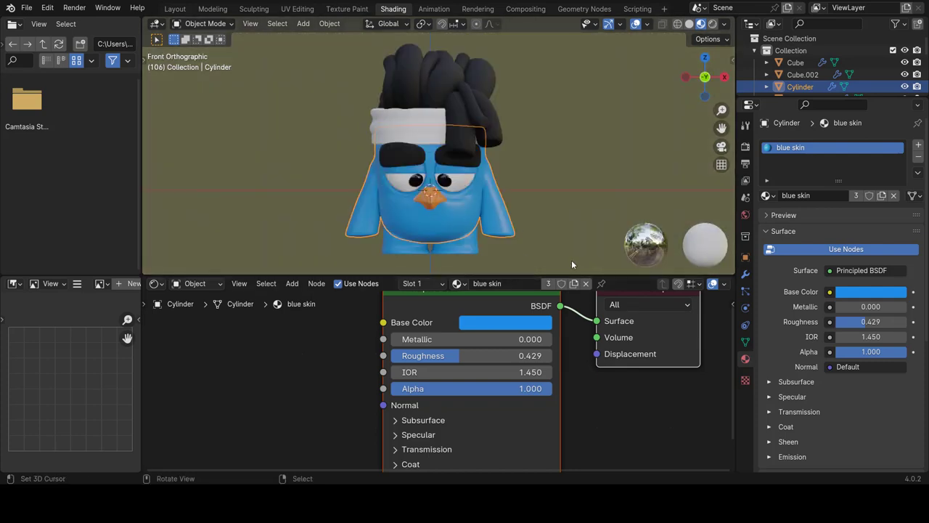
{"action": "left_click", "coordinate": [410, 129]}
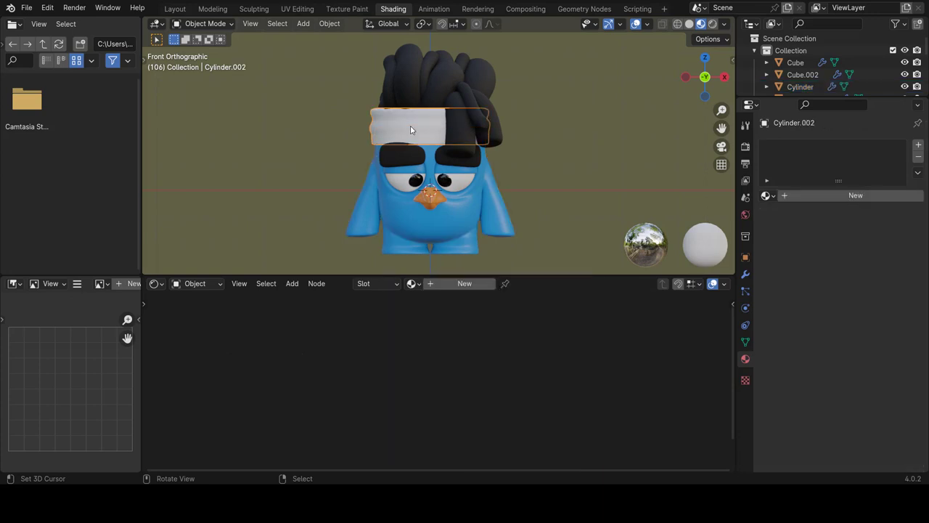
- Create a new material for the headband and name it 'dark blue'
{"action": "left_click", "coordinate": [471, 283]}
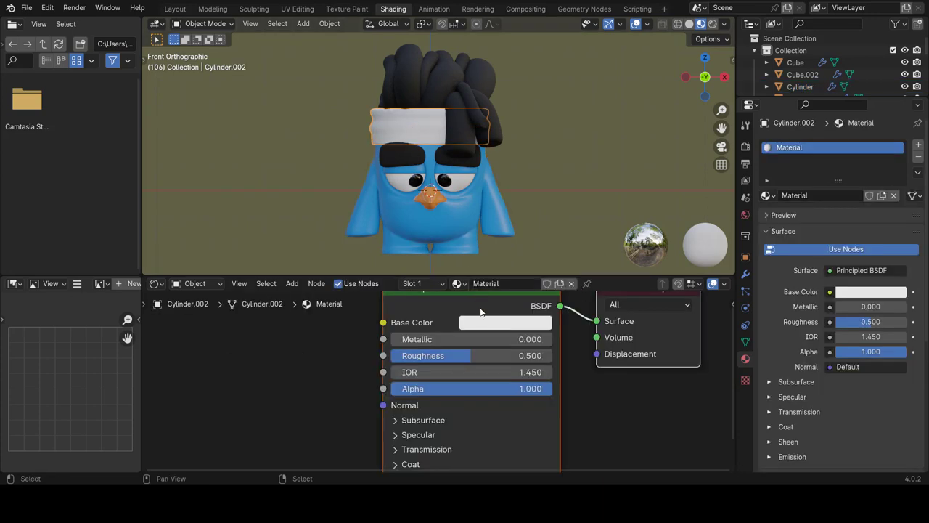
{"action": "double_click", "coordinate": [483, 283]}
{"action": "type", "text": "dark blue"}
{"action": "key", "text": "Return"}
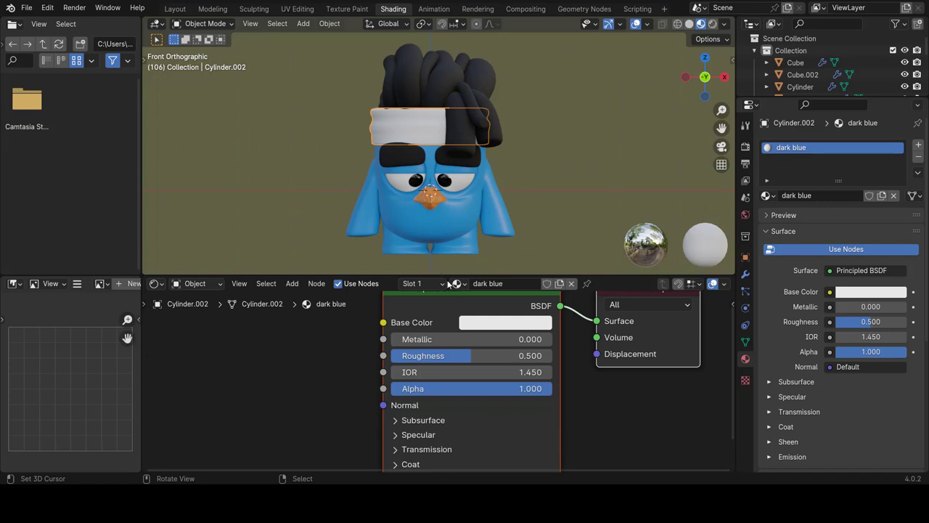
- Set the headband material's Base Color to a dark blue
{"action": "left_click", "coordinate": [485, 323]}
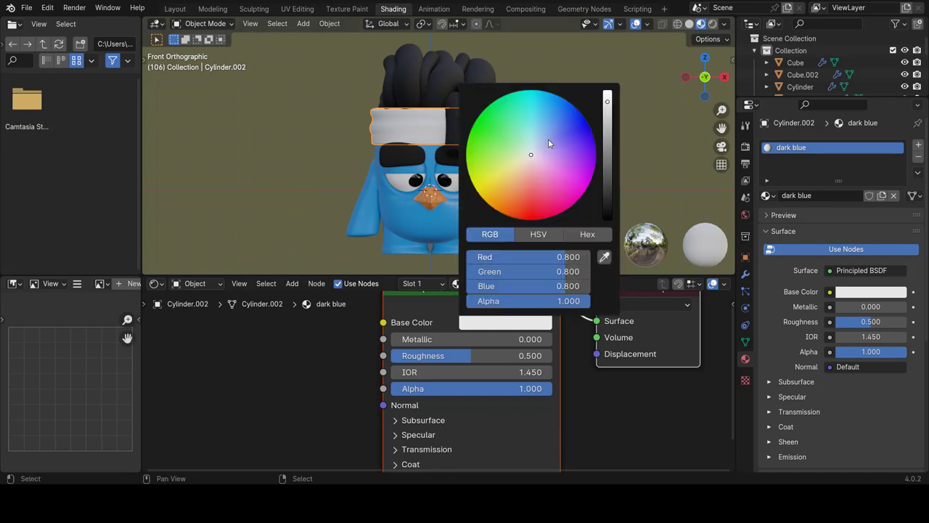
{"action": "left_click_drag", "start_coordinate": [548, 139], "coordinate": [557, 103]}
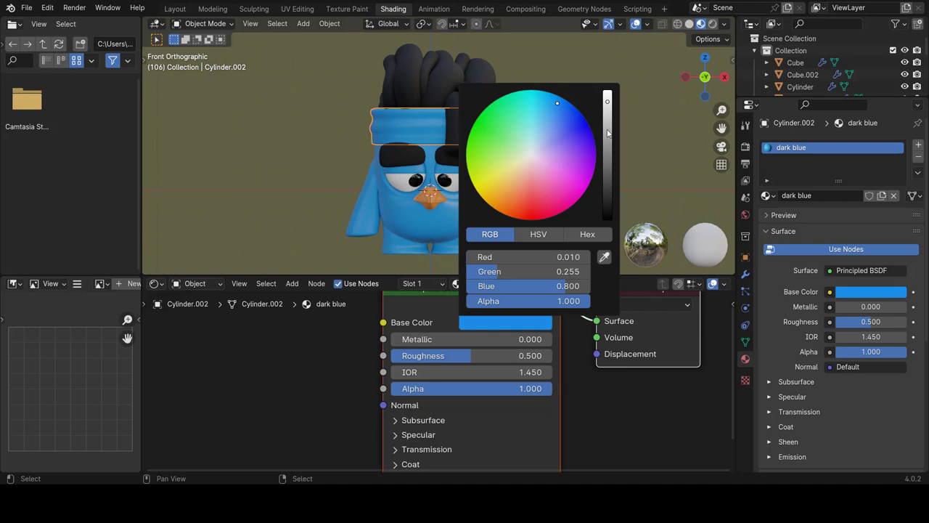
{"action": "left_click_drag", "start_coordinate": [608, 131], "coordinate": [606, 123]}
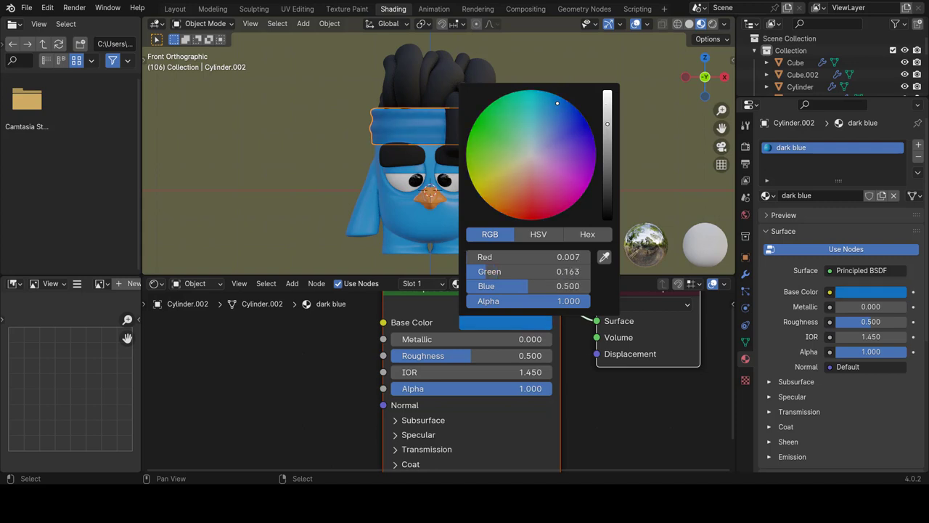
{"action": "left_click", "coordinate": [537, 184]}
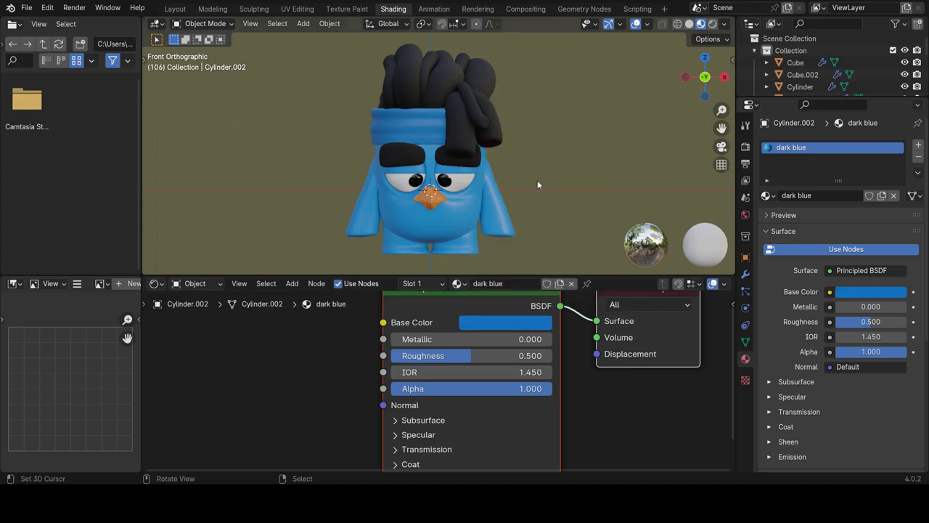
- Raise the headband material's Roughness to 0.653
{"action": "mouse_move", "coordinate": [450, 202]}
{"action": "middle_mouse_down"}
{"action": "mouse_move", "coordinate": [586, 198]}
{"action": "mouse_move", "coordinate": [464, 182]}
{"action": "middle_mouse_up"}
{"action": "scroll", "coordinate": [430, 118], "scroll_direction": "up", "scroll_amount": 3}
{"action": "scroll", "coordinate": [430, 117], "scroll_direction": "up", "scroll_amount": 2}
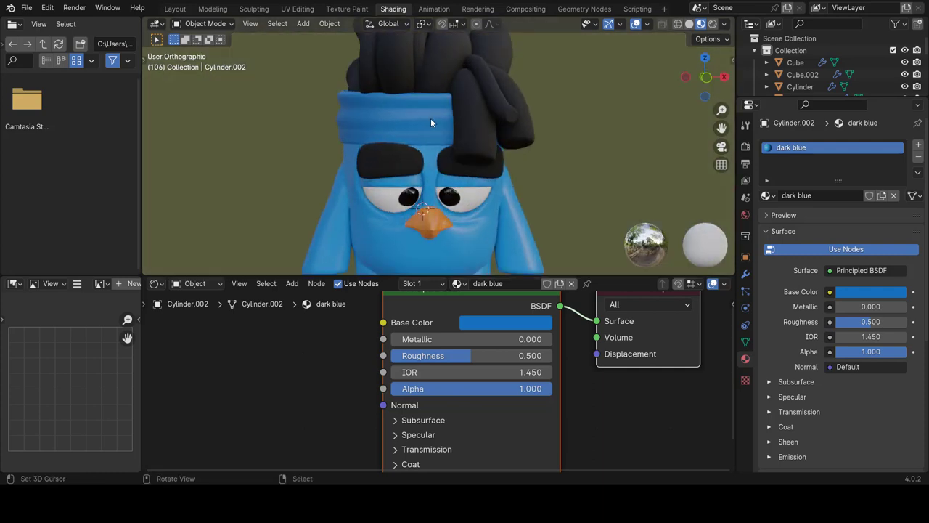
{"action": "left_click", "coordinate": [431, 117]}
{"action": "scroll", "coordinate": [442, 358], "scroll_direction": "up", "scroll_amount": 2}
{"action": "mouse_move", "coordinate": [466, 349]}
{"action": "left_mouse_down"}
{"action": "mouse_move", "coordinate": [505, 350]}
{"action": "mouse_move", "coordinate": [498, 350]}
{"action": "left_mouse_up"}
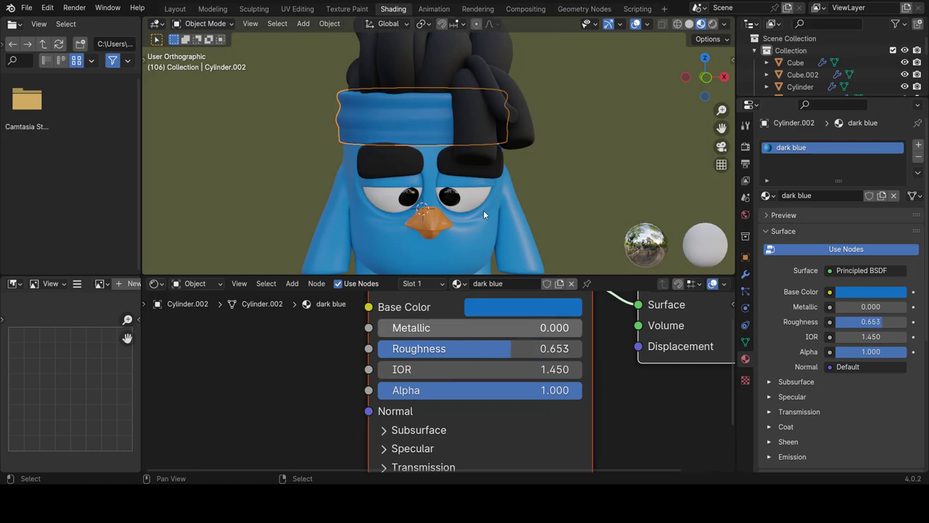
{"action": "scroll", "coordinate": [478, 146], "scroll_direction": "down", "scroll_amount": 3}
{"action": "scroll", "coordinate": [531, 161], "scroll_direction": "down", "scroll_amount": 2}
{"action": "left_click", "coordinate": [543, 163]}
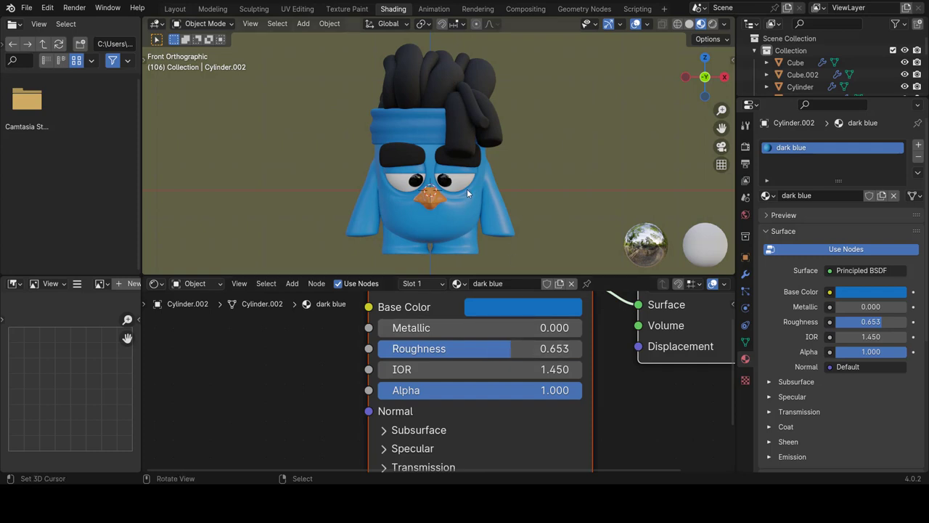
- Scale the headband along Z to about 0.8, making it a thinner forehead band
{"action": "mouse_move", "coordinate": [519, 174]}
{"action": "middle_mouse_down"}
{"action": "mouse_move", "coordinate": [560, 162]}
{"action": "mouse_move", "coordinate": [365, 164]}
{"action": "mouse_move", "coordinate": [360, 133]}
{"action": "middle_mouse_up"}
{"action": "scroll", "coordinate": [392, 152], "scroll_direction": "up", "scroll_amount": 1}
{"action": "scroll", "coordinate": [418, 166], "scroll_direction": "up", "scroll_amount": 2}
{"action": "scroll", "coordinate": [420, 178], "scroll_direction": "up", "scroll_amount": 2}
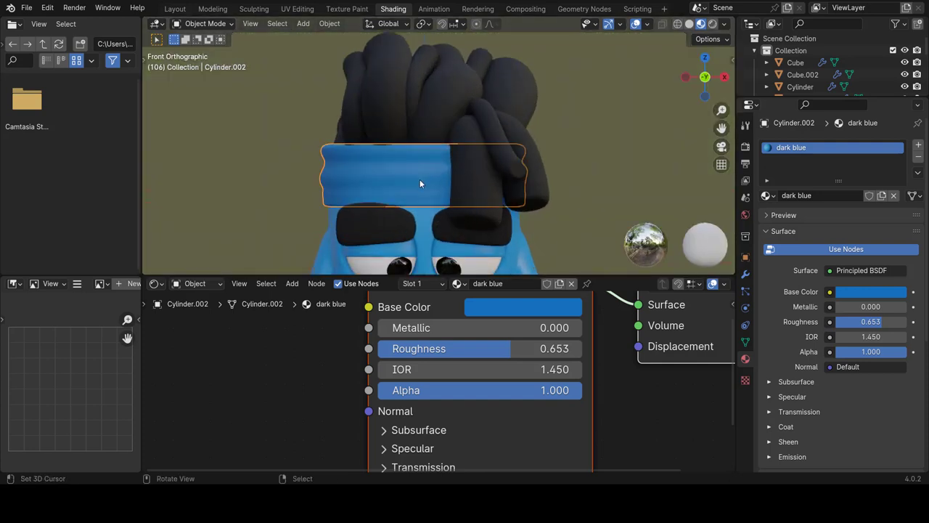
{"action": "scroll", "coordinate": [421, 212], "scroll_direction": "down", "scroll_amount": 2, "text": "shift"}
{"action": "key", "text": "s"}
{"action": "key", "text": "z"}
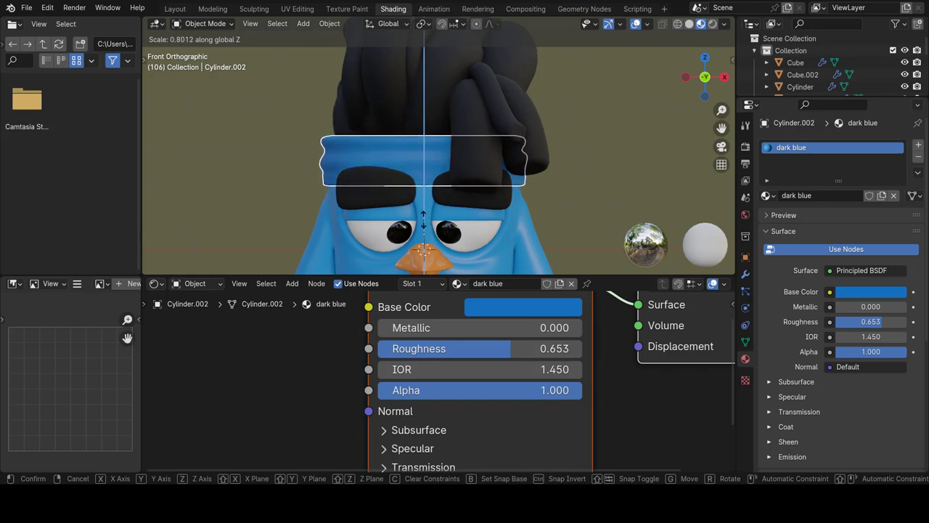
{"action": "left_click", "coordinate": [431, 221]}
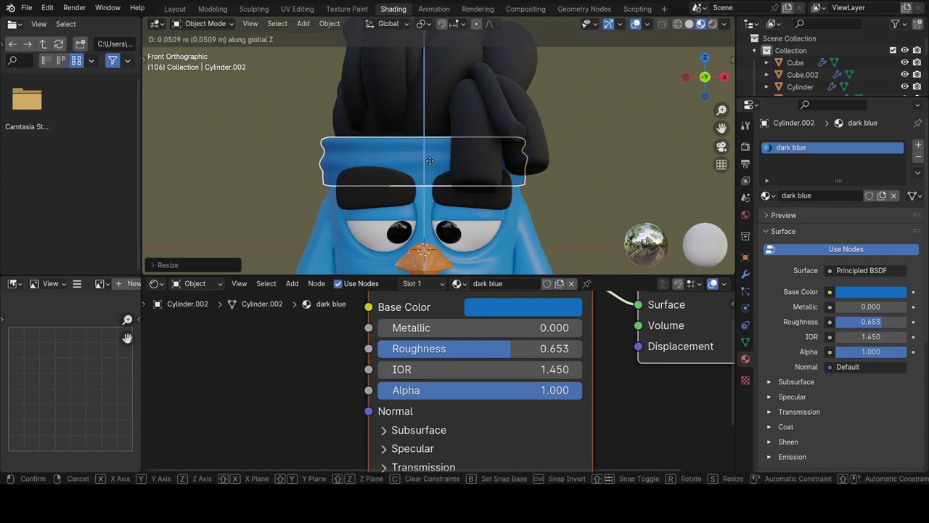
{"action": "key", "text": "Escape"}
{"action": "scroll", "coordinate": [446, 205], "scroll_direction": "down", "scroll_amount": 5}
{"action": "mouse_move", "coordinate": [491, 198]}
{"action": "middle_mouse_down"}
{"action": "mouse_move", "coordinate": [556, 206]}
{"action": "mouse_move", "coordinate": [472, 213]}
{"action": "middle_mouse_up"}
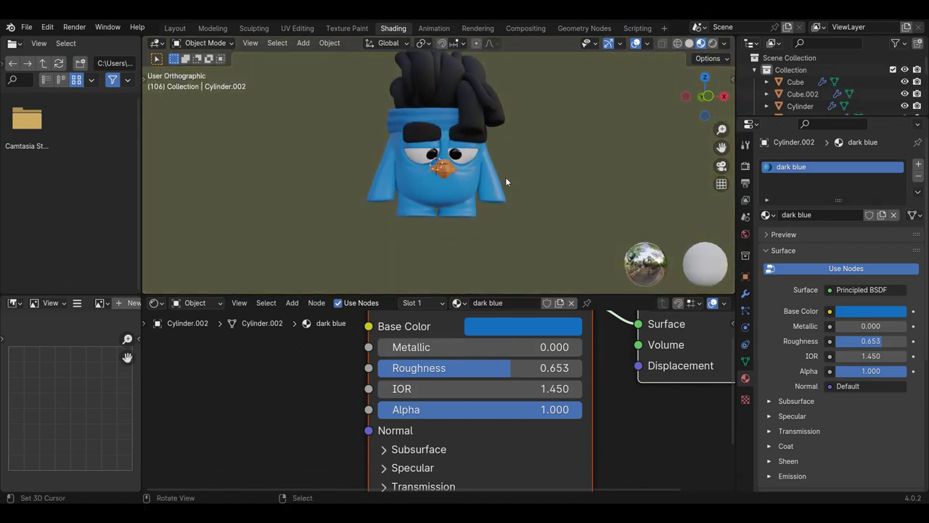
{"action": "mouse_move", "coordinate": [472, 213]}
{"action": "middle_mouse_down"}
{"action": "mouse_move", "coordinate": [496, 191]}
{"action": "mouse_move", "coordinate": [509, 203]}
{"action": "mouse_move", "coordinate": [509, 186]}
{"action": "mouse_move", "coordinate": [507, 207]}
{"action": "mouse_move", "coordinate": [562, 188]}
{"action": "mouse_move", "coordinate": [482, 209]}
{"action": "middle_mouse_up"}
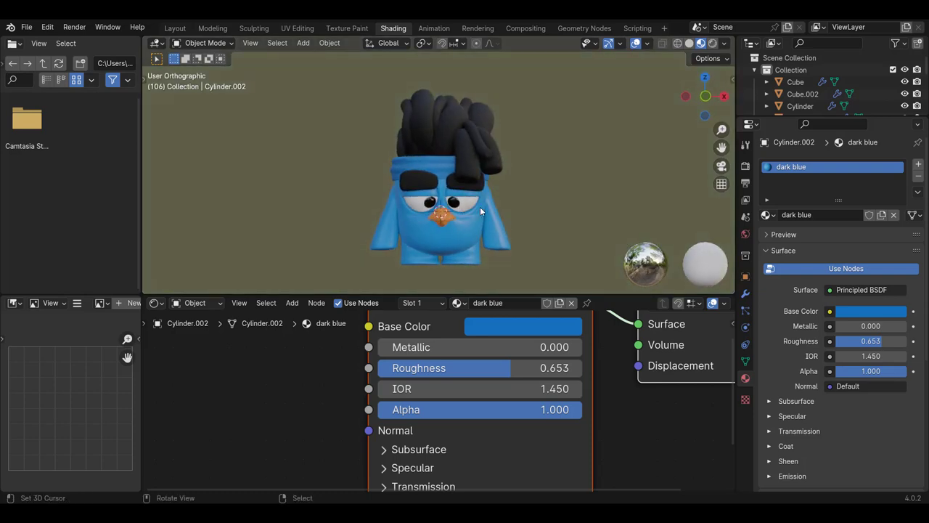
{"action": "scroll", "coordinate": [482, 210], "scroll_direction": "up", "scroll_amount": 3}
{"action": "scroll", "coordinate": [565, 179], "scroll_direction": "up", "scroll_amount": 2}
{"action": "mouse_move", "coordinate": [564, 179]}
{"action": "middle_mouse_down"}
{"action": "mouse_move", "coordinate": [378, 174]}
{"action": "mouse_move", "coordinate": [507, 181]}
{"action": "middle_mouse_up"}
{"action": "scroll", "coordinate": [378, 173], "scroll_direction": "down", "scroll_amount": 2}
{"action": "scroll", "coordinate": [343, 171], "scroll_direction": "down", "scroll_amount": 2}
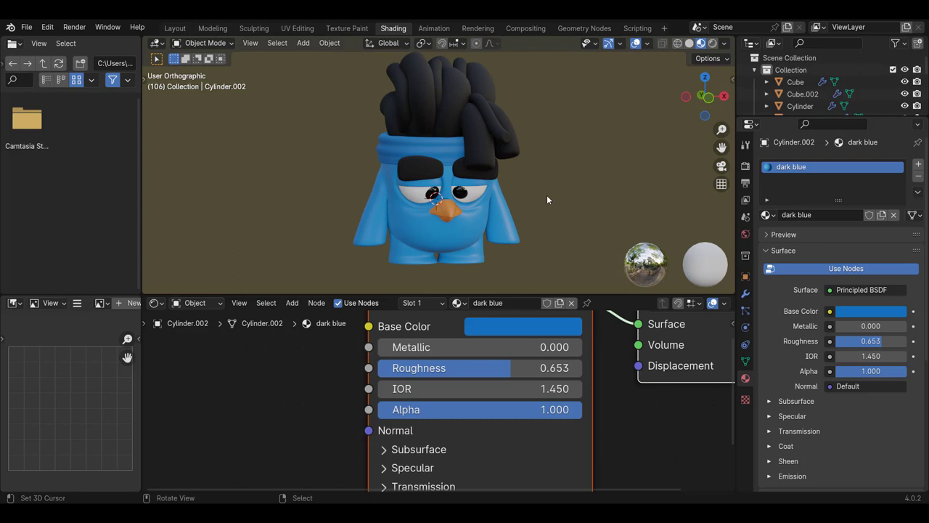
{"action": "middle_click_drag", "start_coordinate": [530, 195], "coordinate": [485, 180]}
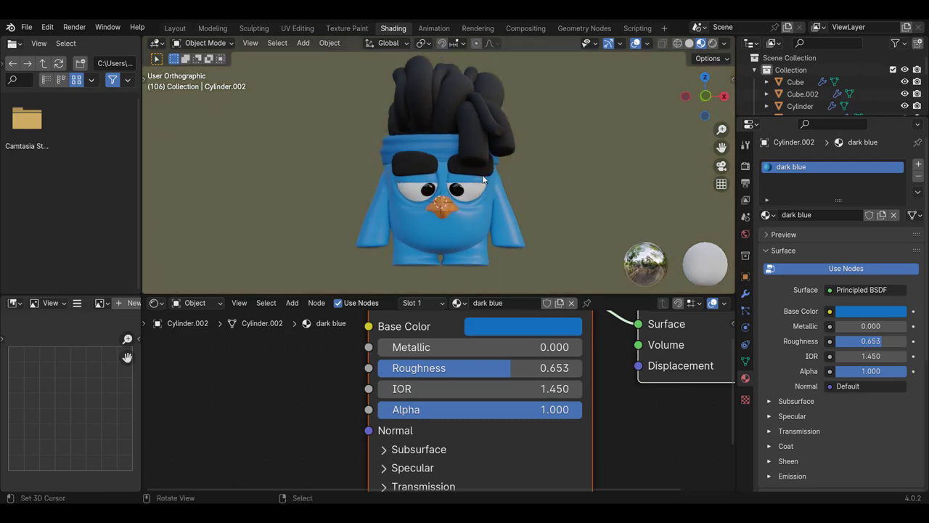